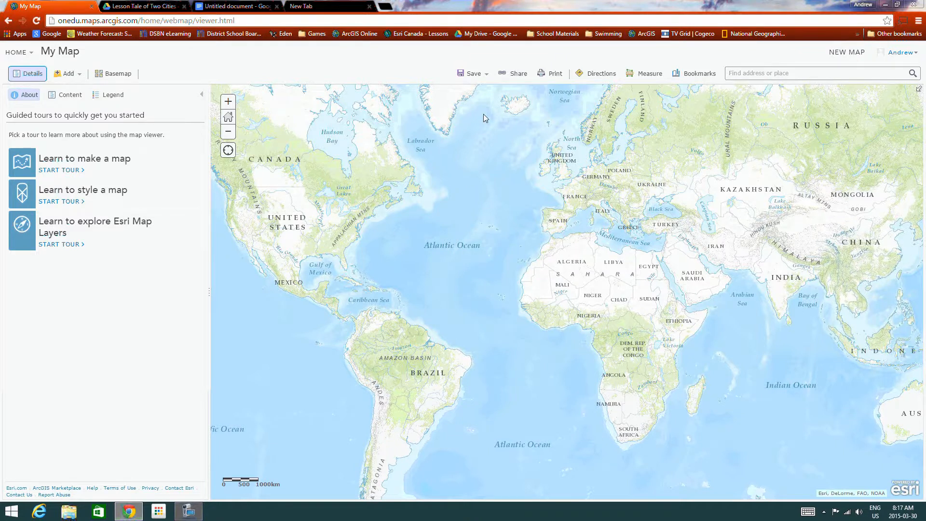
Try to save the map with the title "Tale of Two Cities" and the tag World in the CGG3O folder
{"action": "left_click", "coordinate": [474, 74]}
{"action": "left_click", "coordinate": [475, 89]}
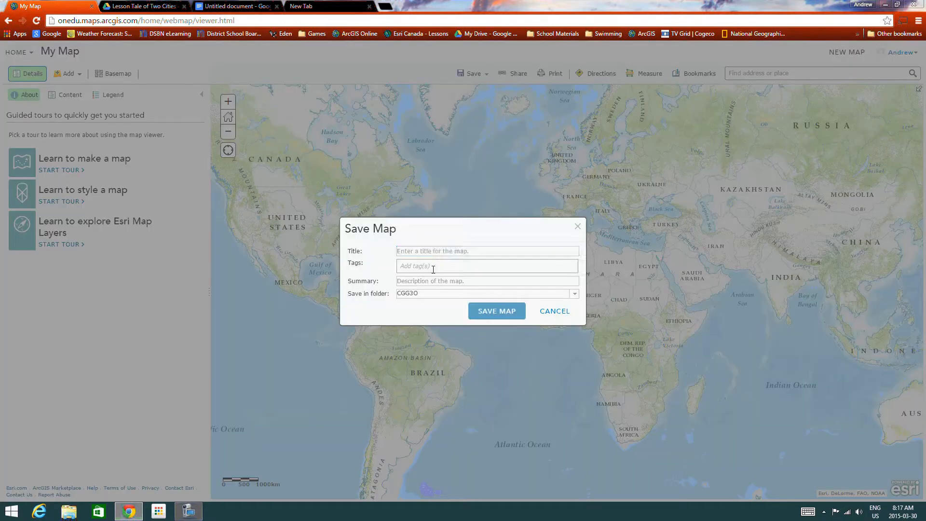
{"action": "left_click", "coordinate": [435, 251]}
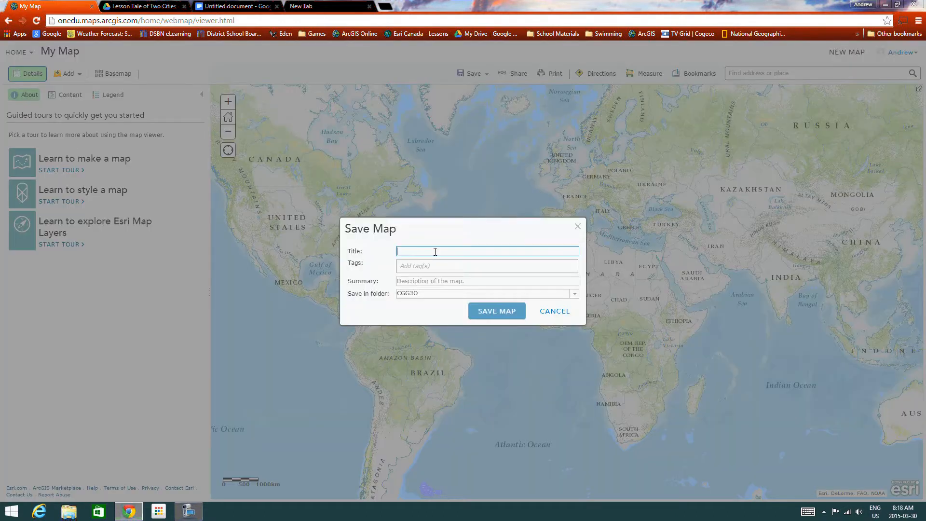
{"action": "type", "text": "Tale of Two Cities"}
{"action": "left_click", "coordinate": [420, 268]}
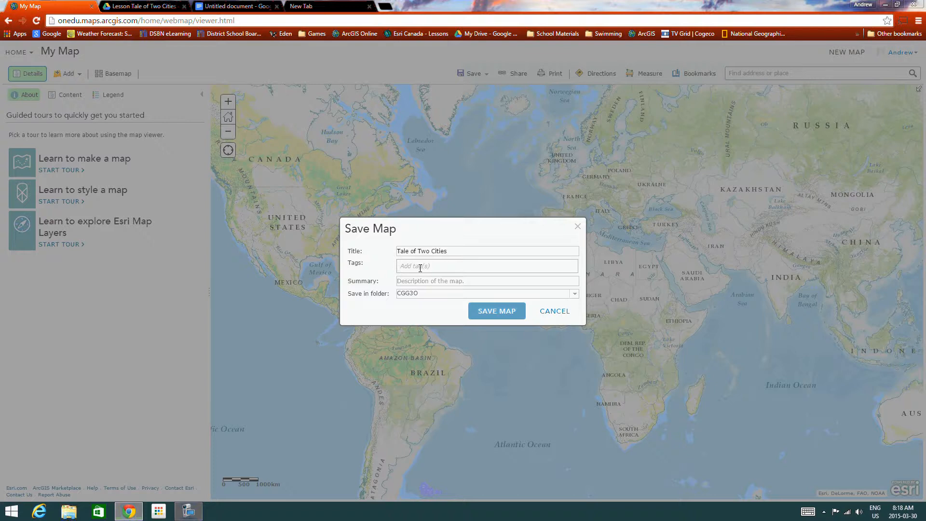
{"action": "type", "text": "World"}
{"action": "key", "text": "Return"}
{"action": "left_click", "coordinate": [488, 311]}
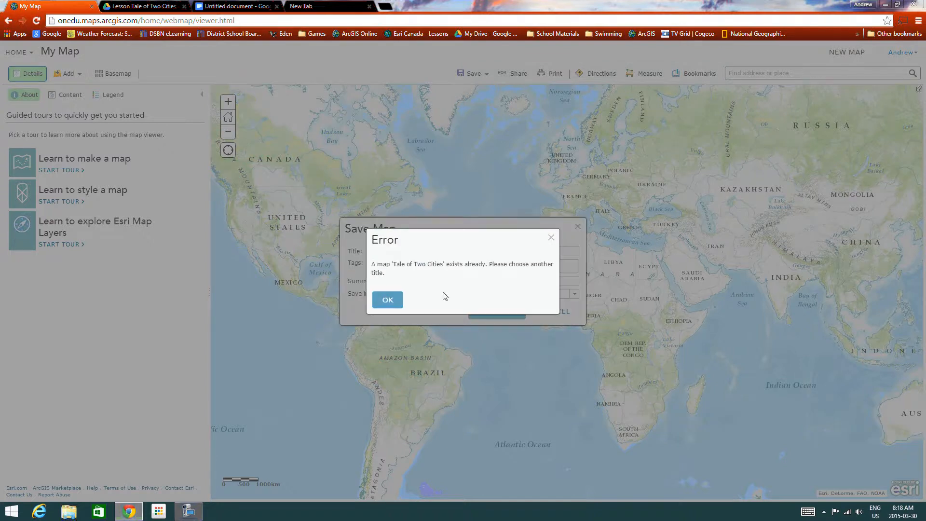
{"action": "left_click", "coordinate": [393, 303]}
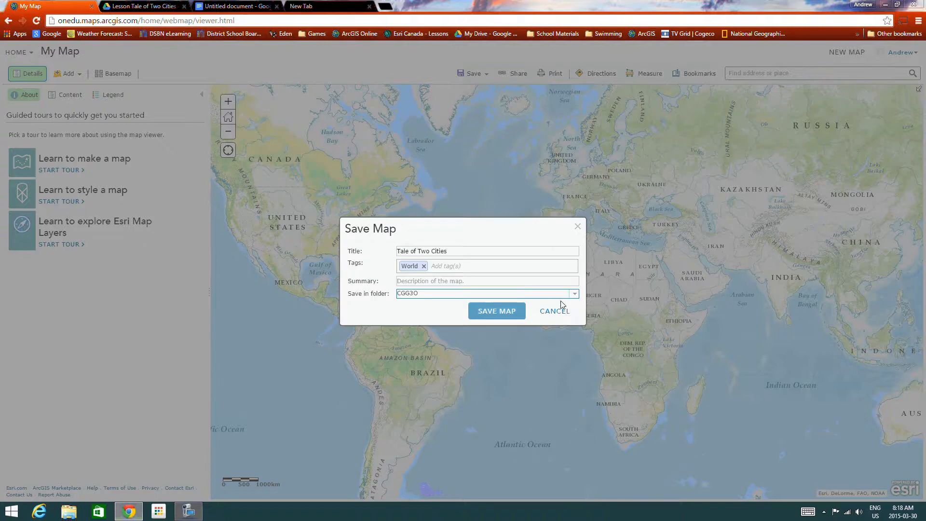
{"action": "left_click", "coordinate": [505, 314]}
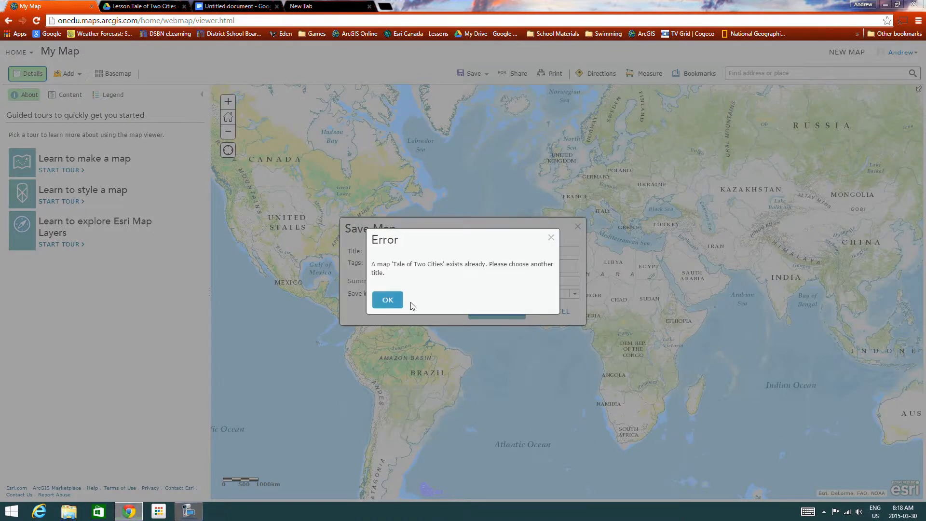
{"action": "left_click", "coordinate": [387, 300]}
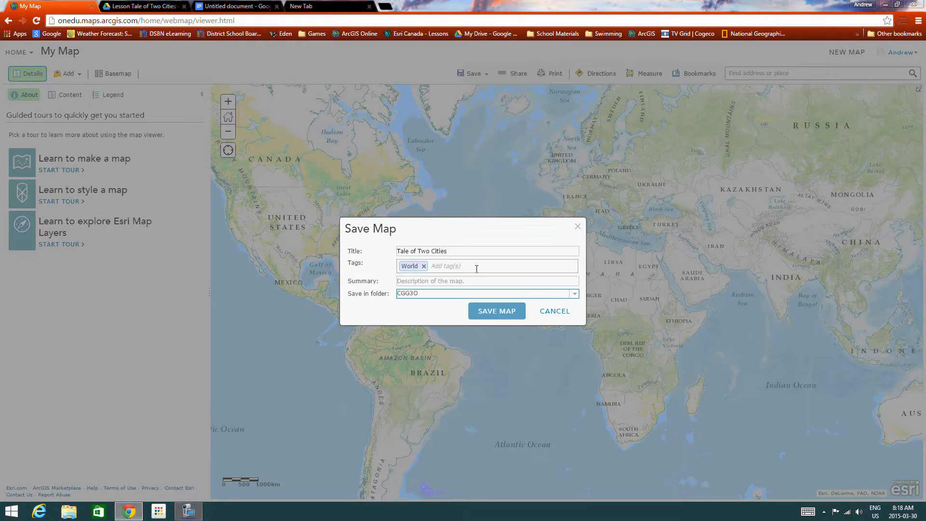
Change the map's title to "Tale of Two Cities v2" and save the map
{"action": "left_click", "coordinate": [458, 250]}
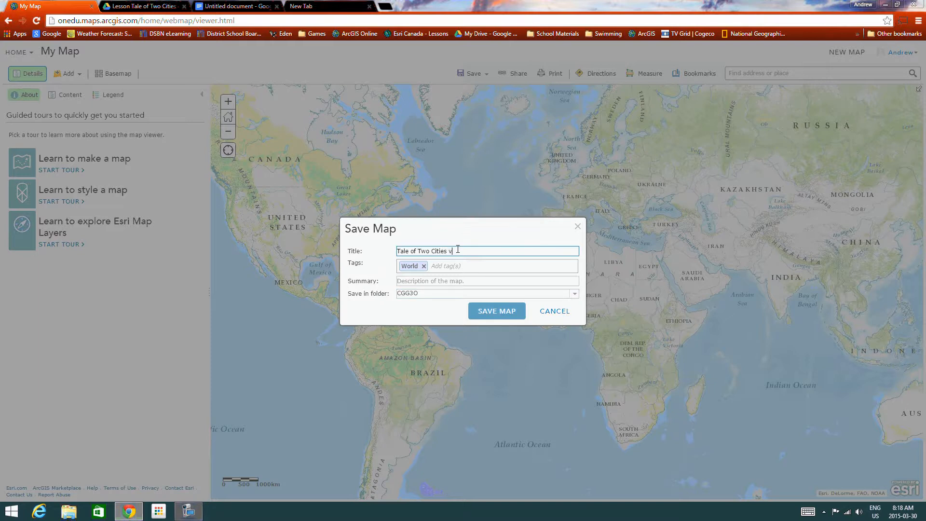
{"action": "left_click", "coordinate": [497, 311]}
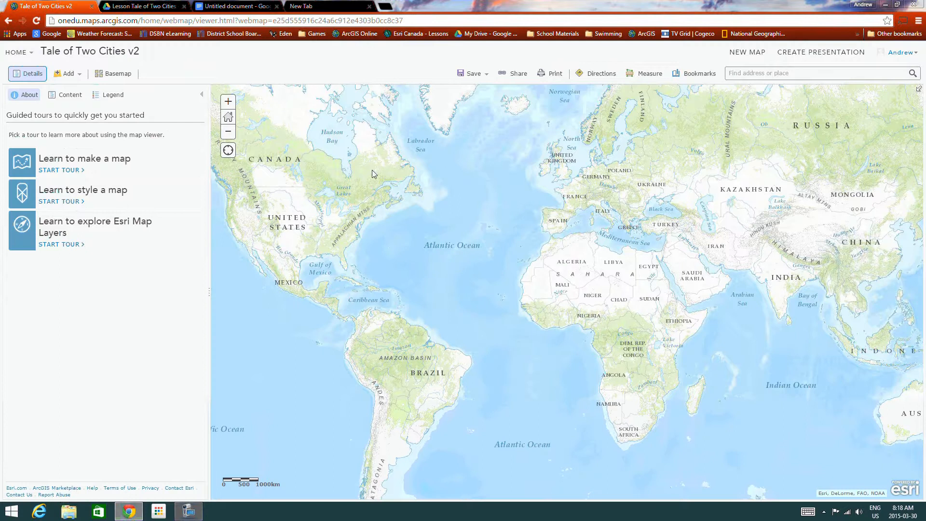
Switch to the Google Docs document and review its criteria table comparing St. Catharines and Niagara Falls, ending at the Drive lesson folder
{"action": "left_click", "coordinate": [231, 5]}
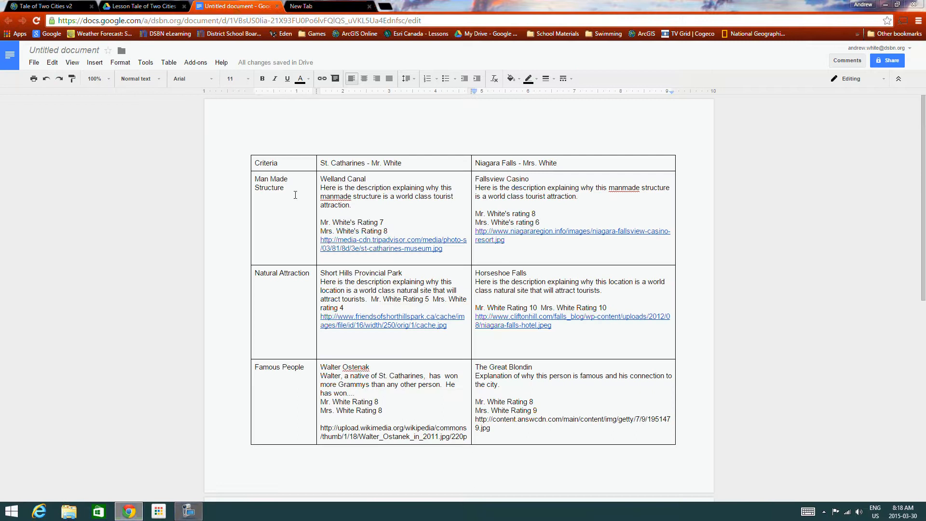
{"action": "scroll", "coordinate": [436, 234], "scroll_direction": "down", "scroll_amount": 4}
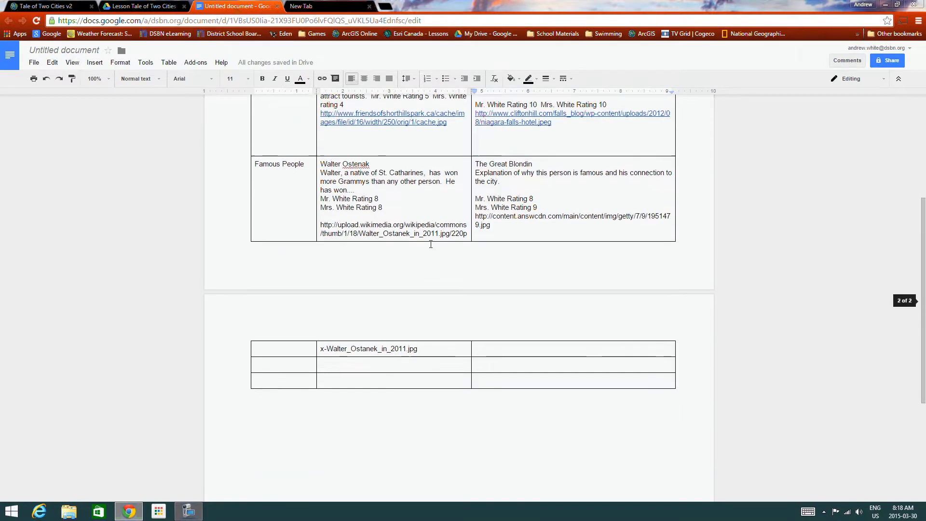
{"action": "scroll", "coordinate": [431, 244], "scroll_direction": "up", "scroll_amount": 3}
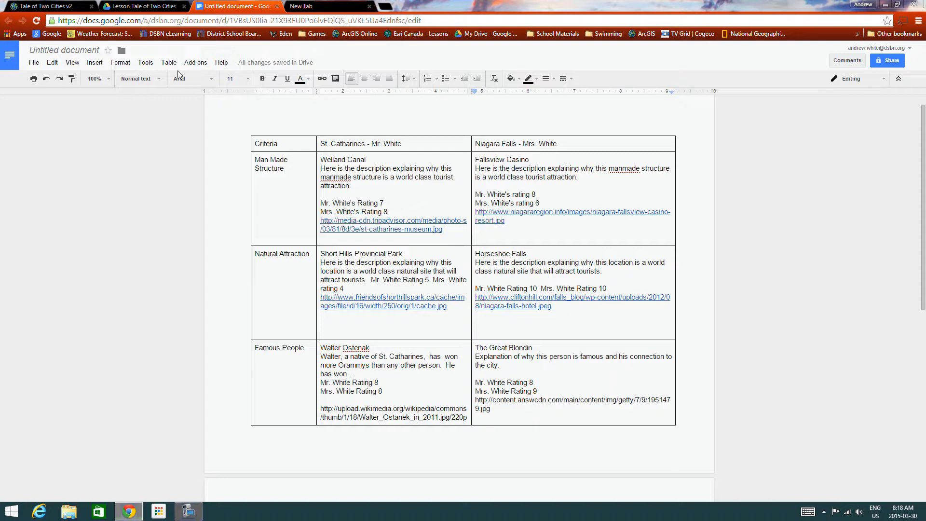
{"action": "left_click", "coordinate": [145, 6]}
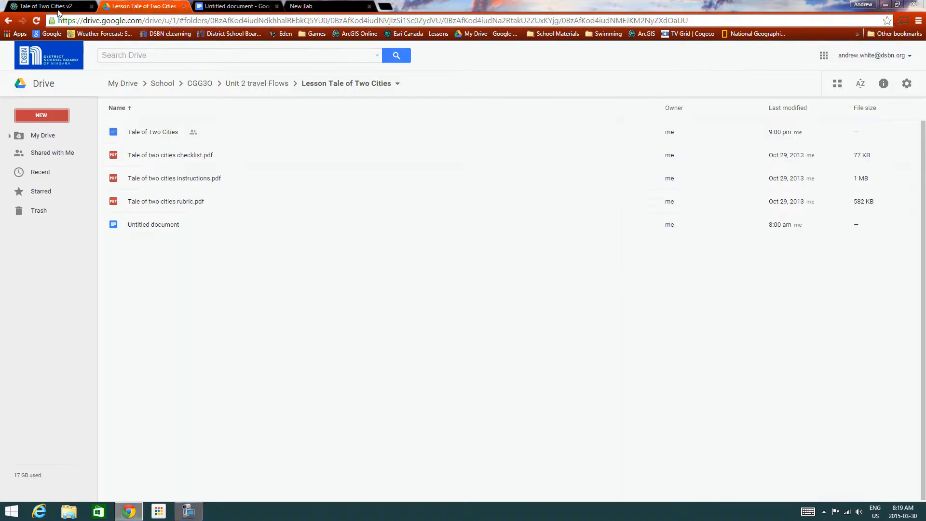
Return to the ArcGIS map and locate St. Catharines, Ontario, Canada, bringing Port Weller Harbour into view
{"action": "left_click_drag", "start_coordinate": [59, 12], "coordinate": [140, 7]}
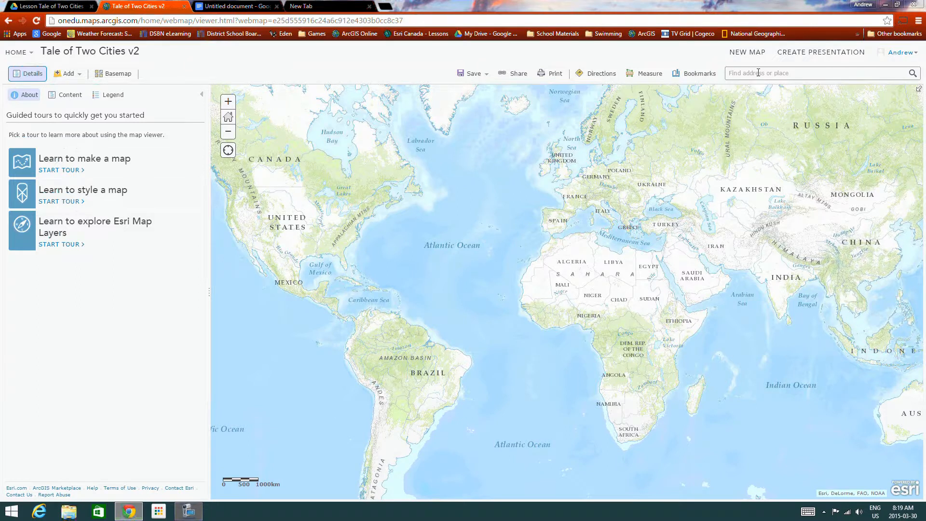
{"action": "type", "text": "st. catharines"}
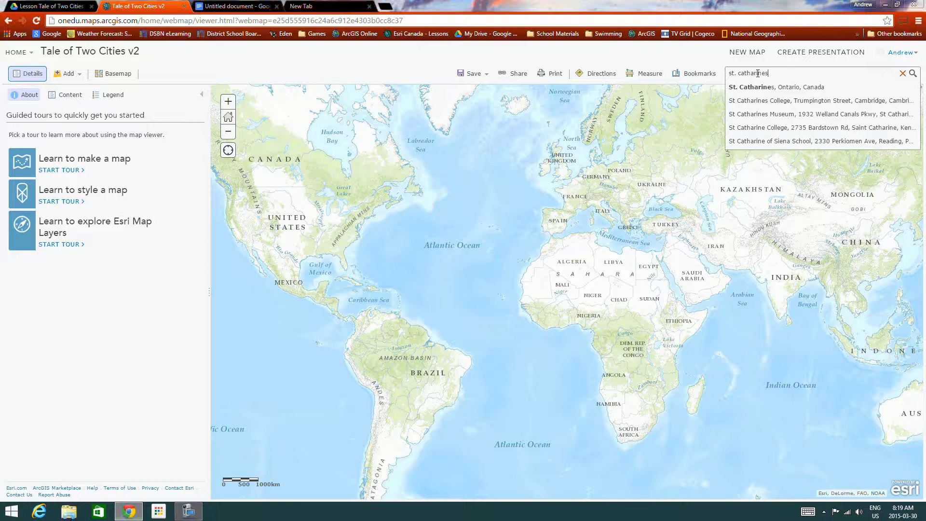
{"action": "left_click", "coordinate": [729, 85]}
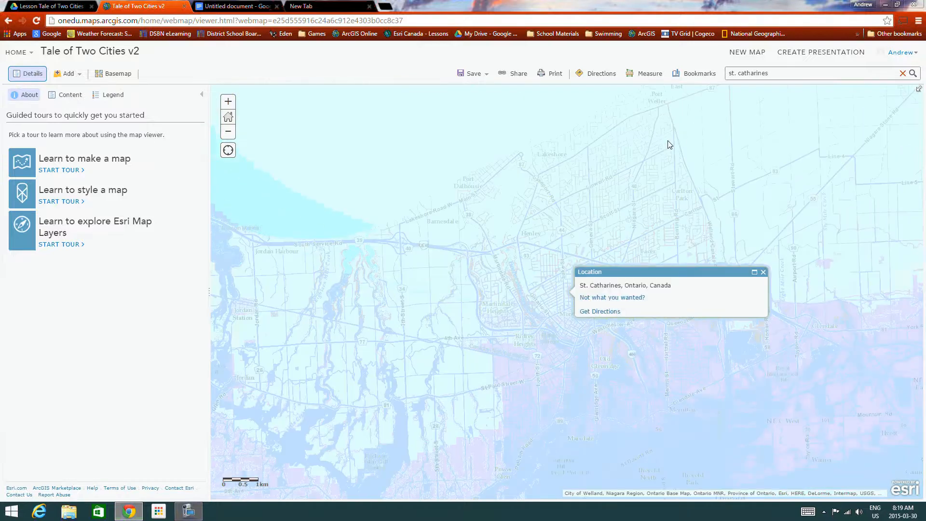
{"action": "left_click_drag", "start_coordinate": [590, 196], "coordinate": [469, 328]}
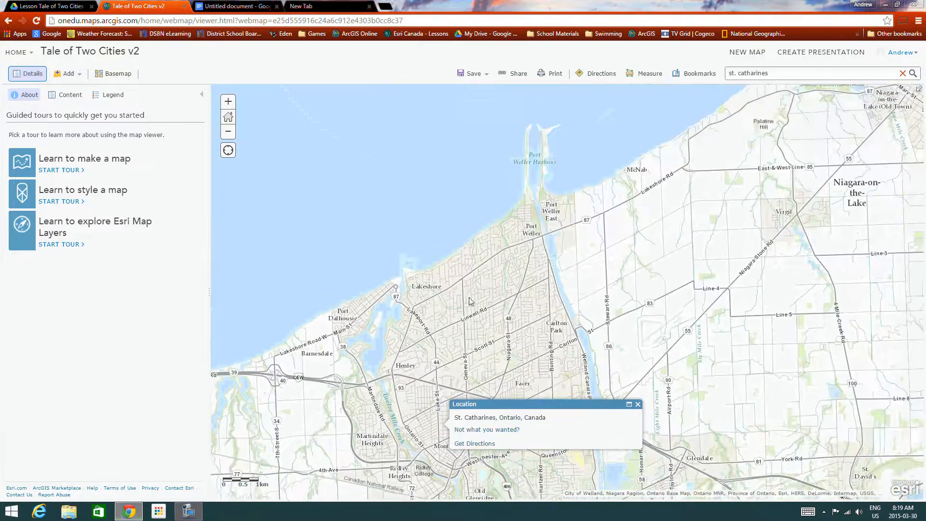
{"action": "left_click_drag", "start_coordinate": [540, 256], "coordinate": [541, 308]}
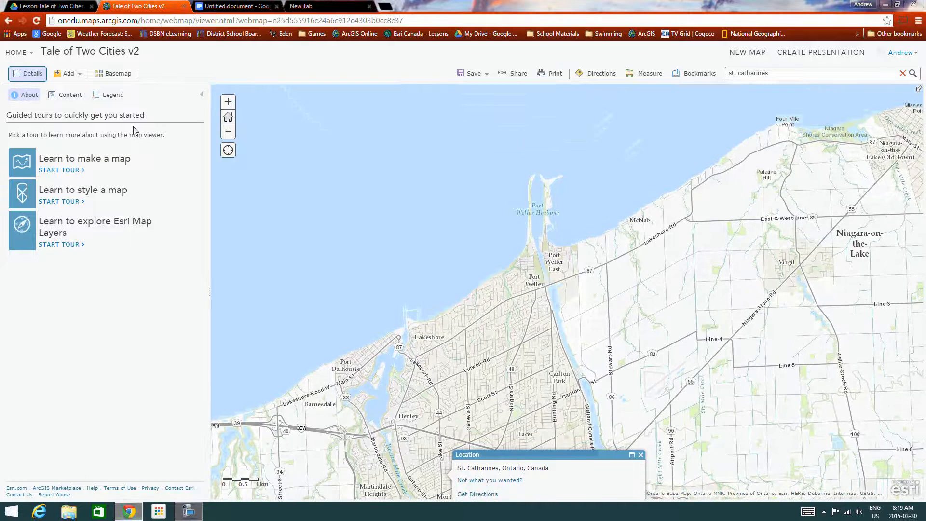
Add a map notes layer named "Features" based on the Map Notes template
{"action": "left_click", "coordinate": [66, 74]}
{"action": "left_click", "coordinate": [72, 152]}
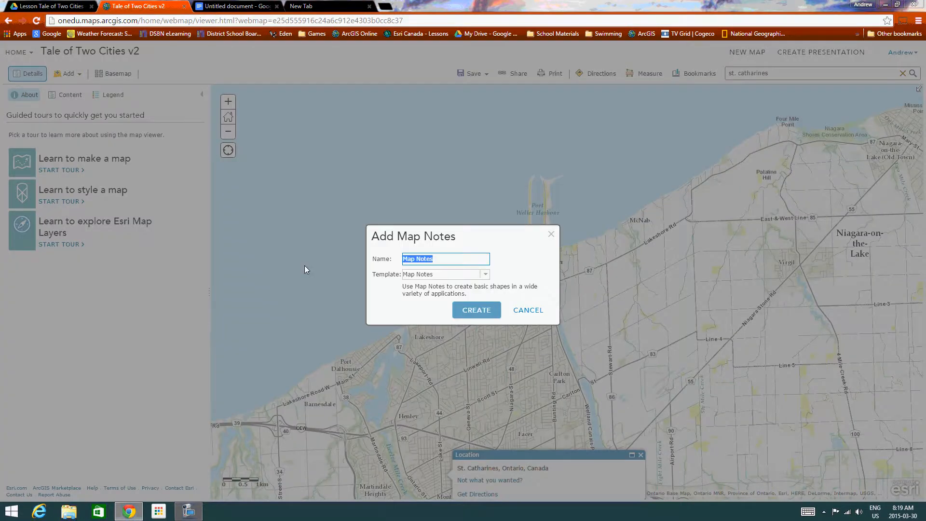
{"action": "type", "text": "Features"}
{"action": "left_click", "coordinate": [477, 311]}
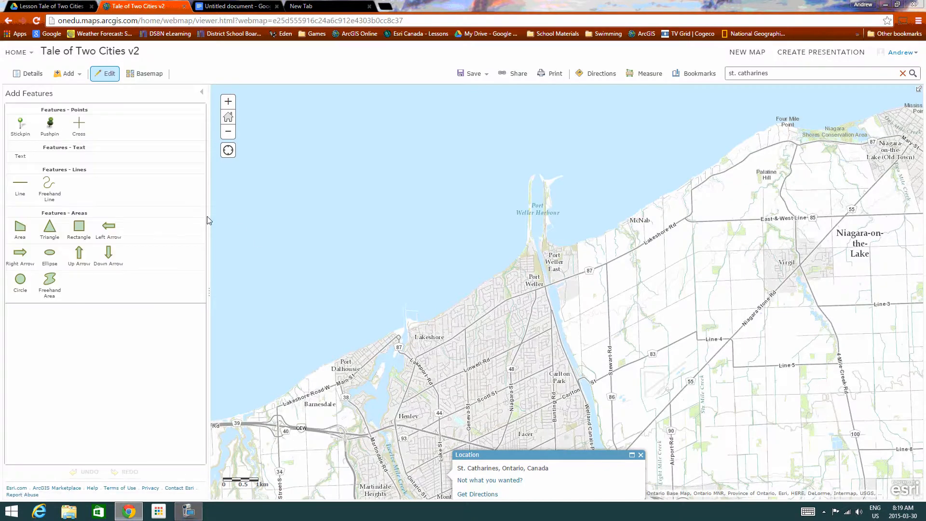
Place a pushpin on the canal entrance at Port Weller Harbour, titled "Welland Canal" with the description "Man made feature"
{"action": "left_click", "coordinate": [50, 125]}
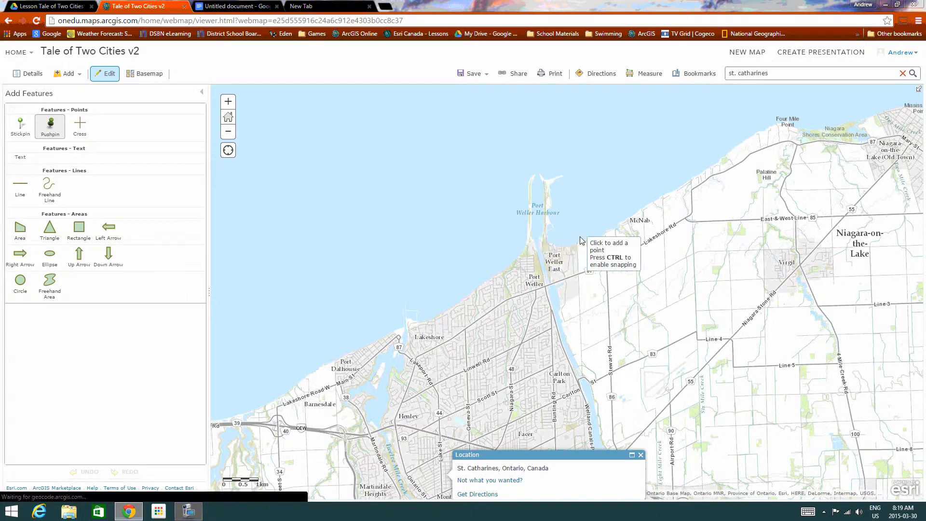
{"action": "left_click", "coordinate": [538, 227]}
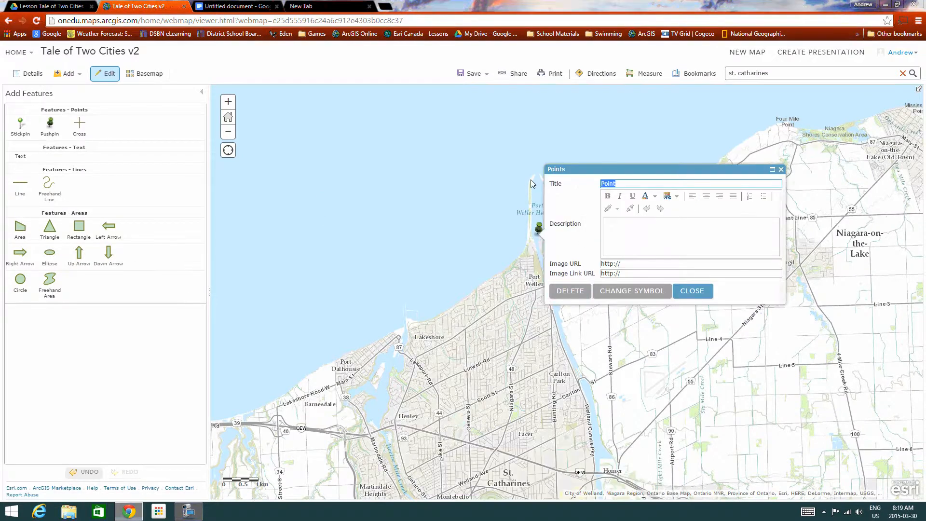
{"action": "type", "text": "Welland Canal"}
{"action": "left_click", "coordinate": [636, 224]}
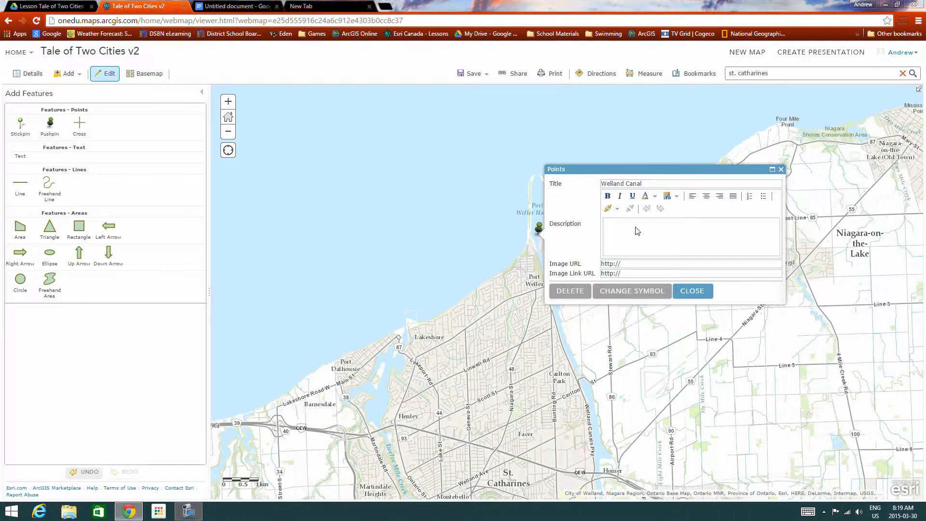
{"action": "type", "text": "Manmade feature"}
{"action": "right_click", "coordinate": [631, 222]}
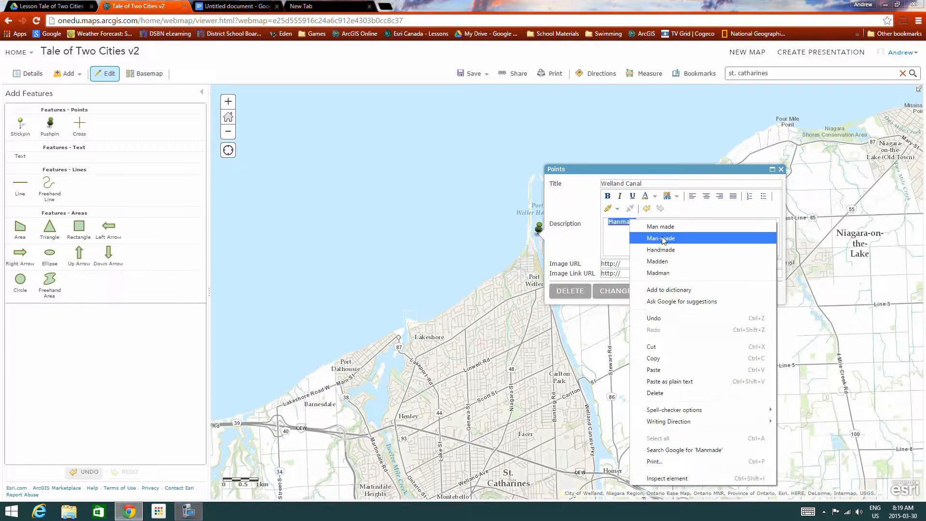
{"action": "left_click", "coordinate": [661, 228]}
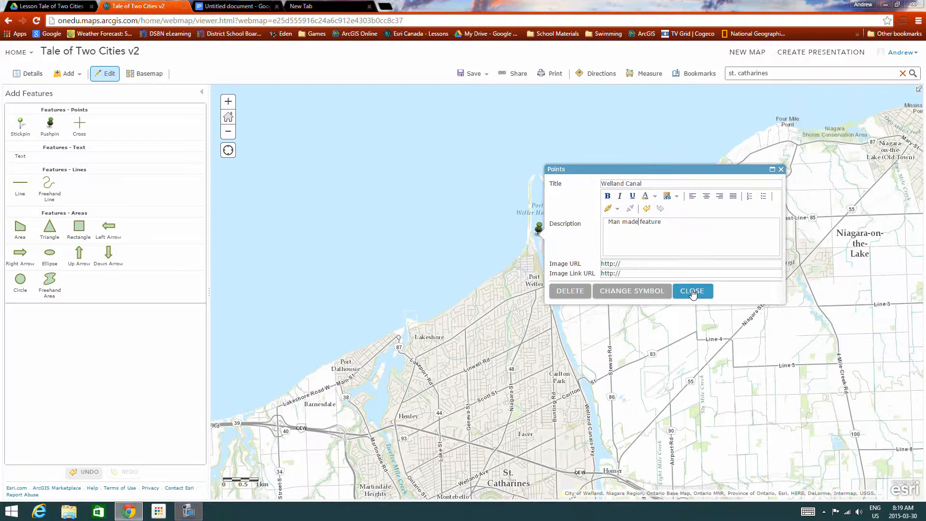
Change the Welland Canal point's symbol to the blue number 1 marker and finish editing the point
{"action": "left_click", "coordinate": [632, 291]}
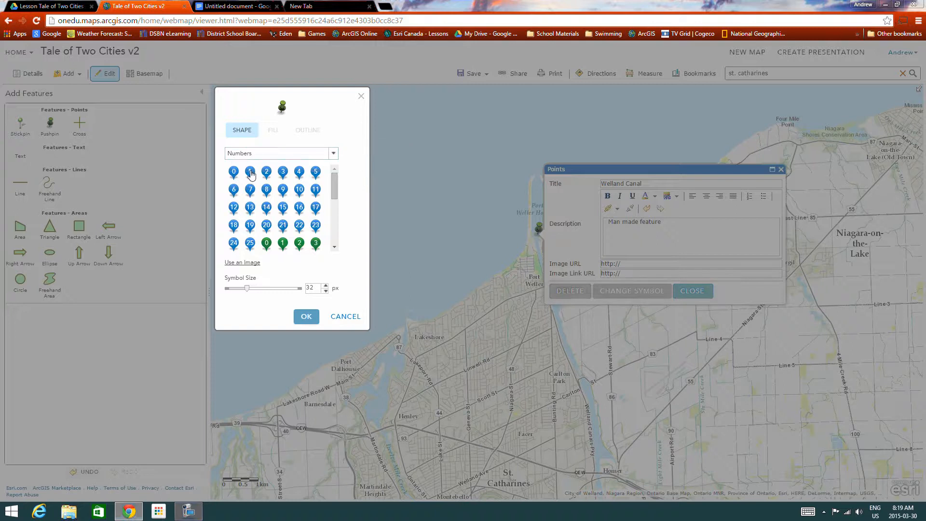
{"action": "left_click", "coordinate": [250, 173]}
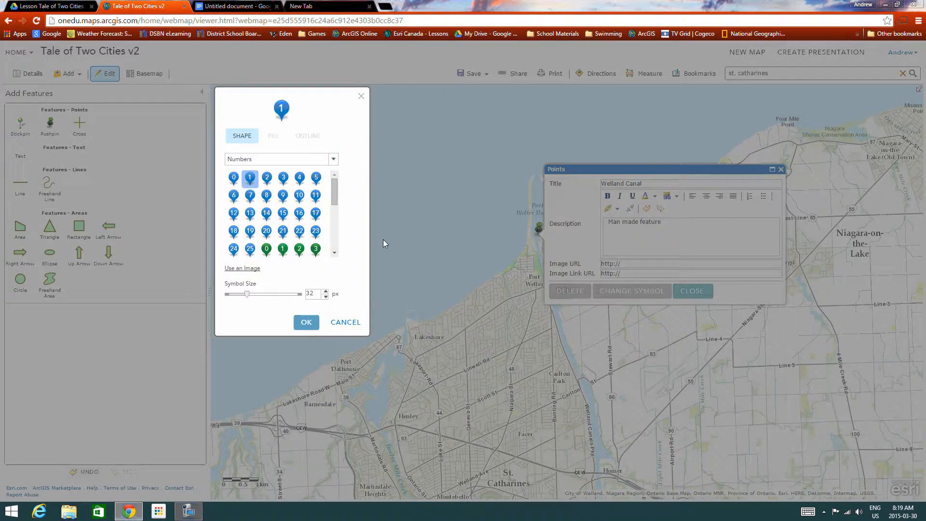
{"action": "left_click", "coordinate": [307, 322]}
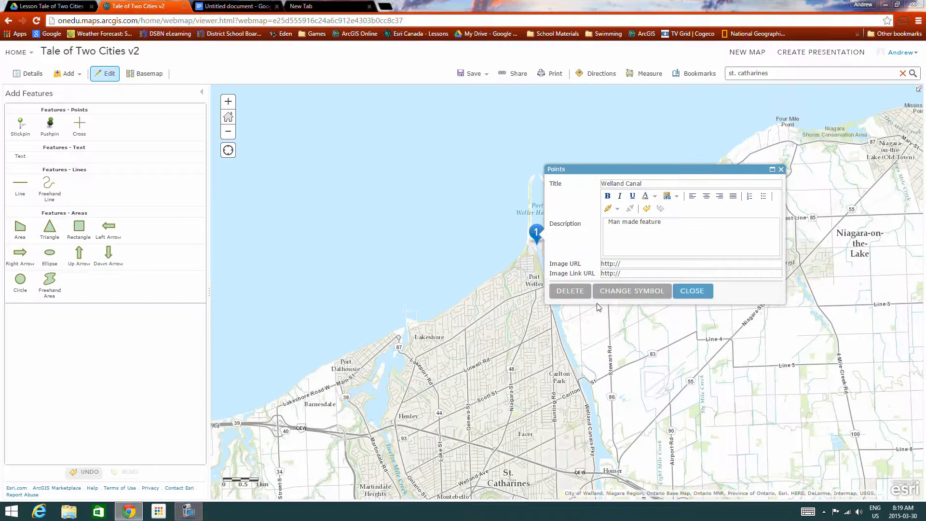
{"action": "left_click", "coordinate": [692, 291]}
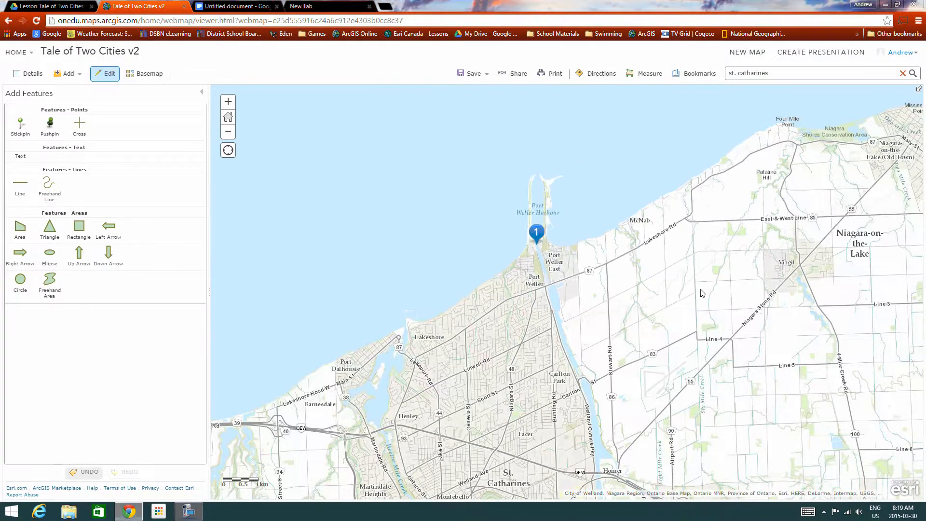
Locate Niagara Falls (Waterfall), Ontario, Canada on the map through a place search
{"action": "scroll", "coordinate": [766, 343], "scroll_direction": "down", "scroll_amount": 5}
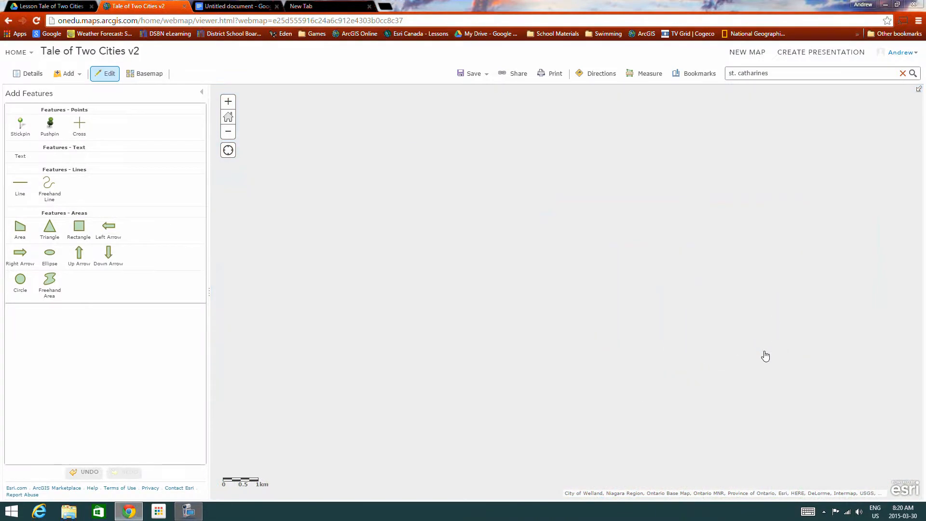
{"action": "scroll", "coordinate": [764, 352], "scroll_direction": "up", "scroll_amount": 6}
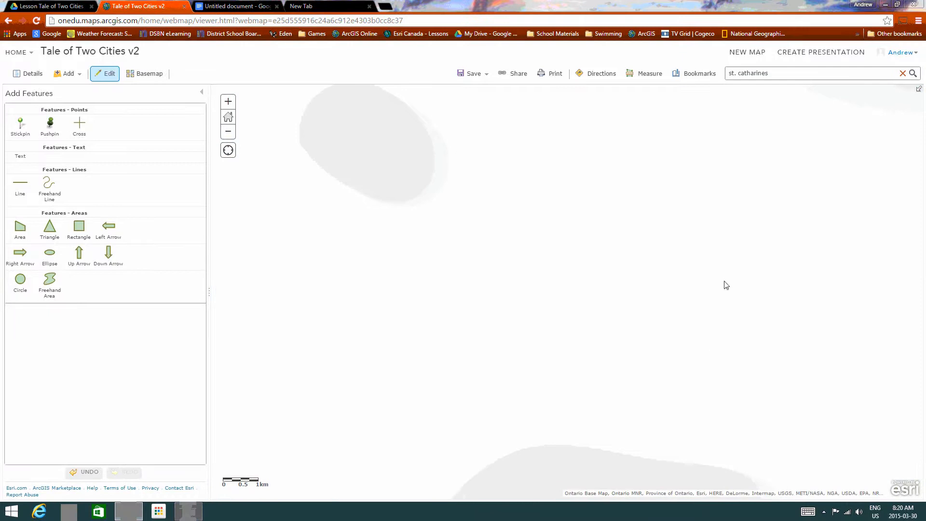
{"action": "left_click_drag", "start_coordinate": [825, 74], "coordinate": [690, 83]}
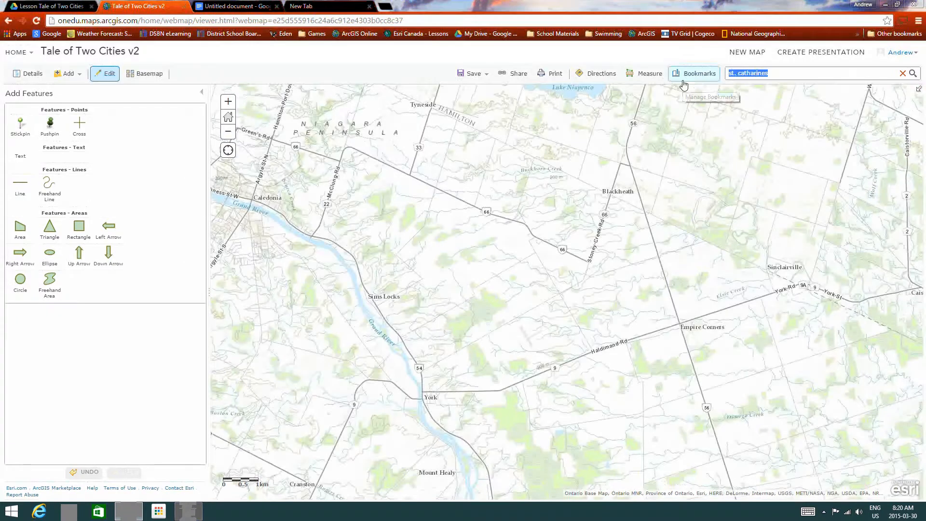
{"action": "type", "text": "niagara "}
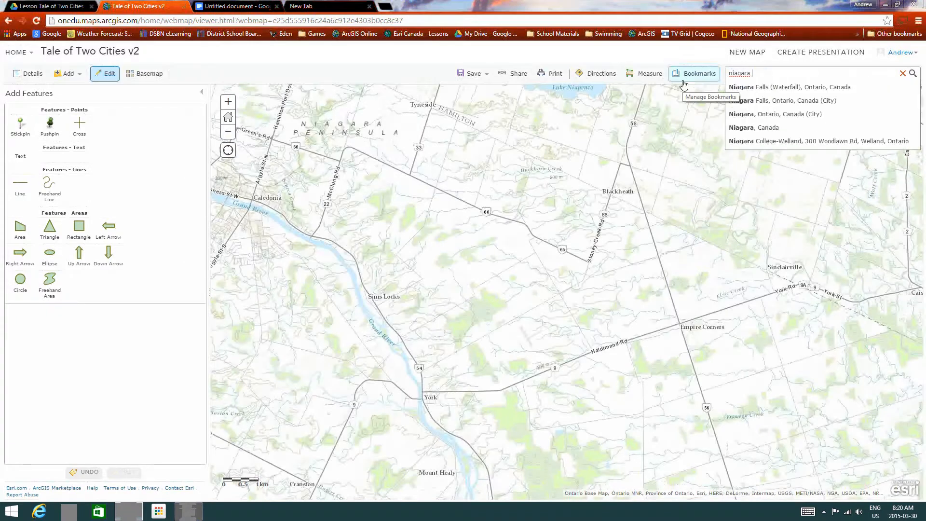
{"action": "type", "text": "fall"}
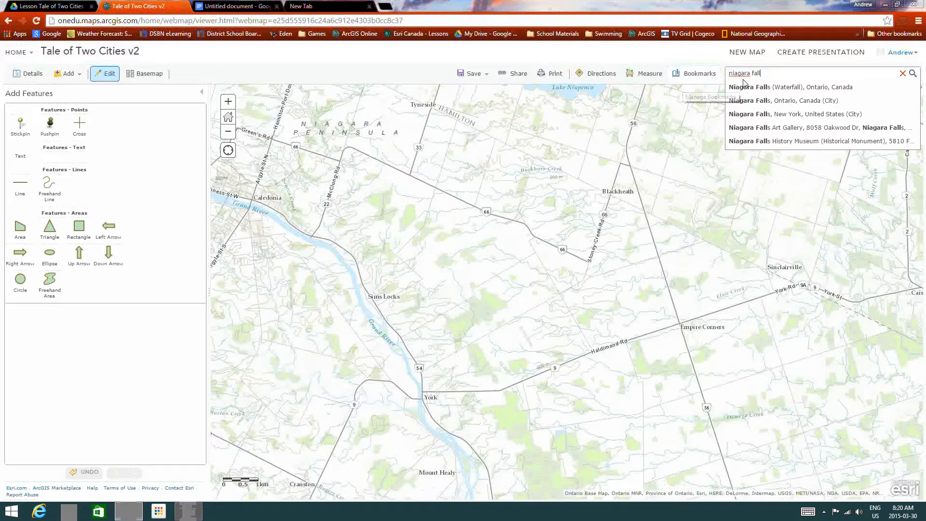
{"action": "left_click", "coordinate": [781, 87]}
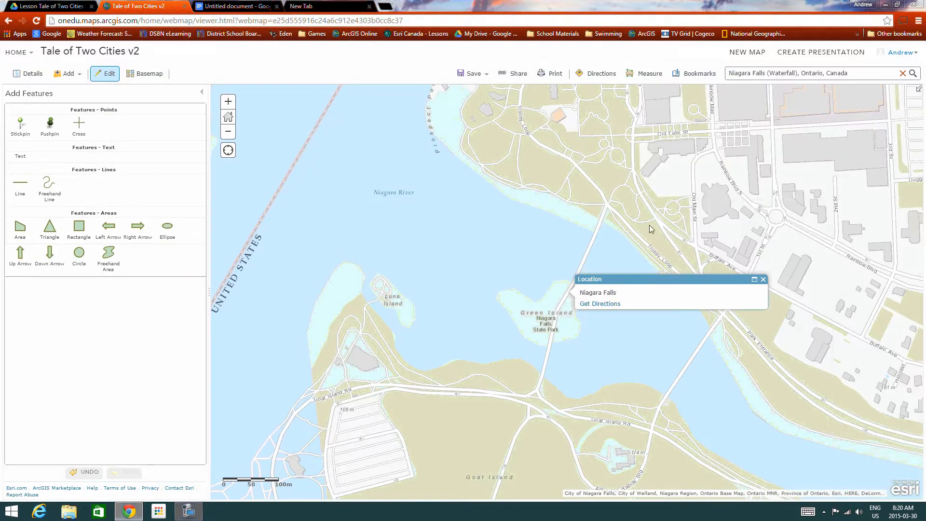
Place a pushpin on the Fallsview Casino building, titled "Fallsview Casino" with the description "Man made feature"
{"action": "left_click_drag", "start_coordinate": [431, 290], "coordinate": [541, 258]}
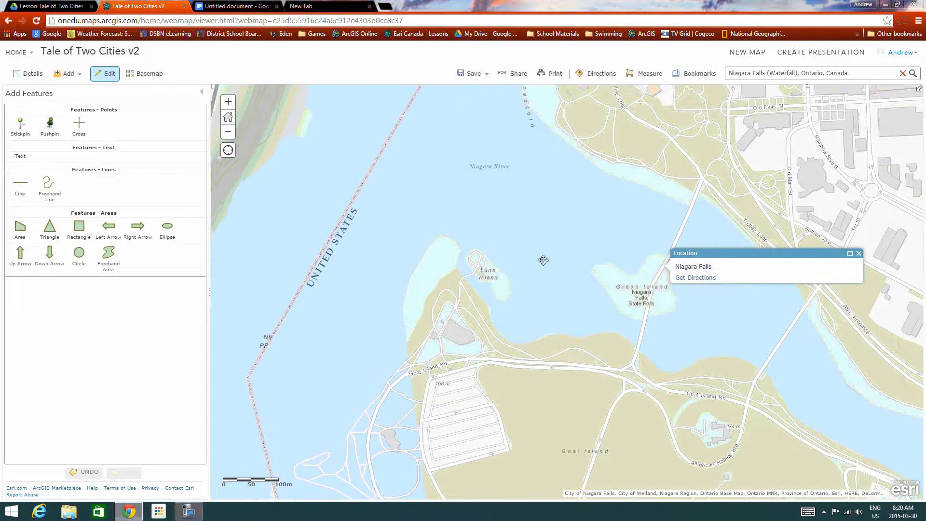
{"action": "mouse_move", "coordinate": [425, 273]}
{"action": "left_mouse_down"}
{"action": "mouse_move", "coordinate": [544, 254]}
{"action": "mouse_move", "coordinate": [601, 274]}
{"action": "left_mouse_up"}
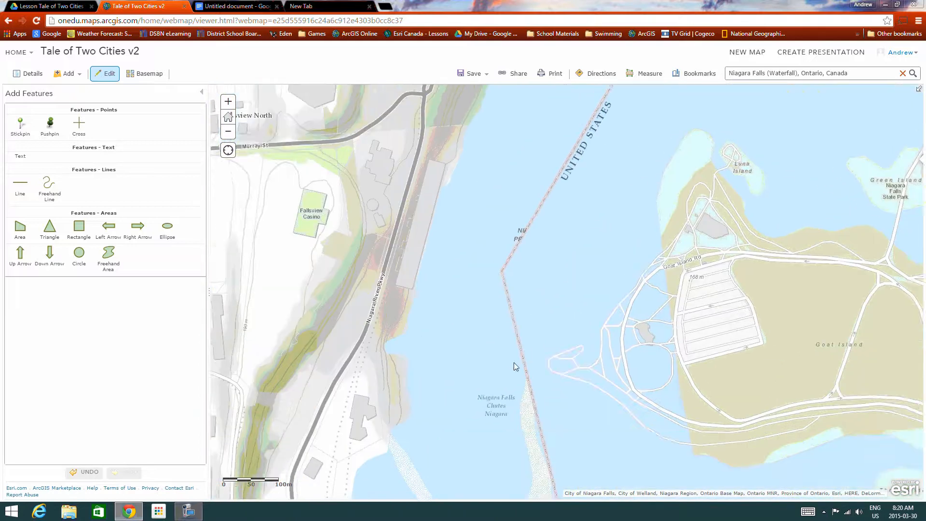
{"action": "left_click_drag", "start_coordinate": [515, 366], "coordinate": [614, 262]}
{"action": "left_click_drag", "start_coordinate": [550, 215], "coordinate": [637, 315]}
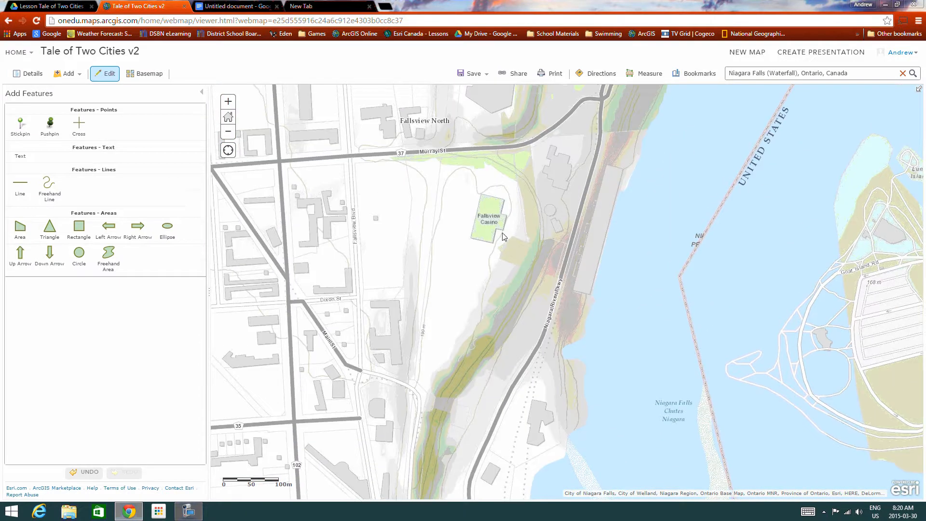
{"action": "left_click", "coordinate": [50, 124]}
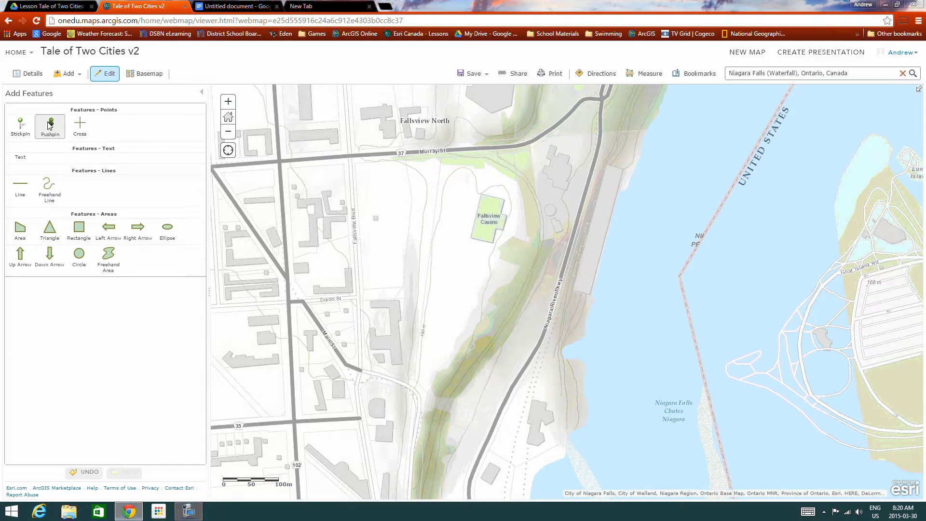
{"action": "left_click", "coordinate": [490, 216]}
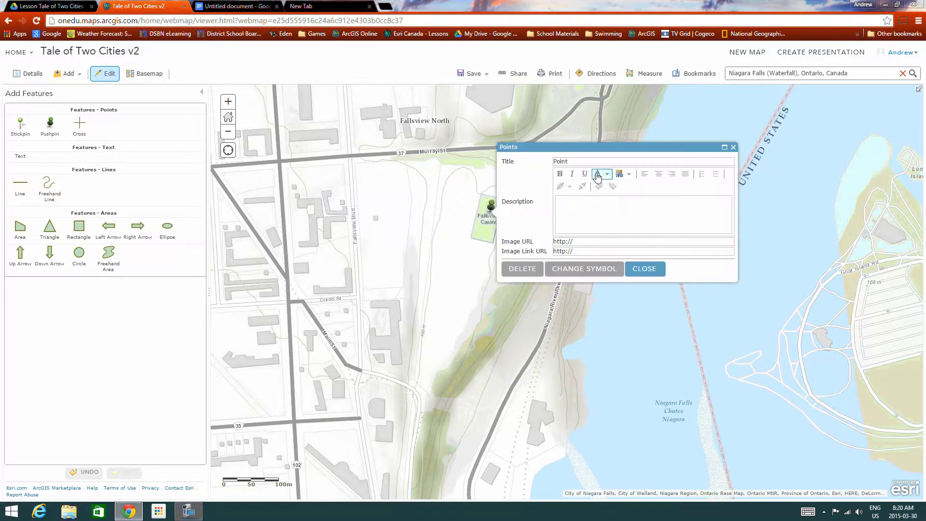
{"action": "double_click", "coordinate": [570, 161]}
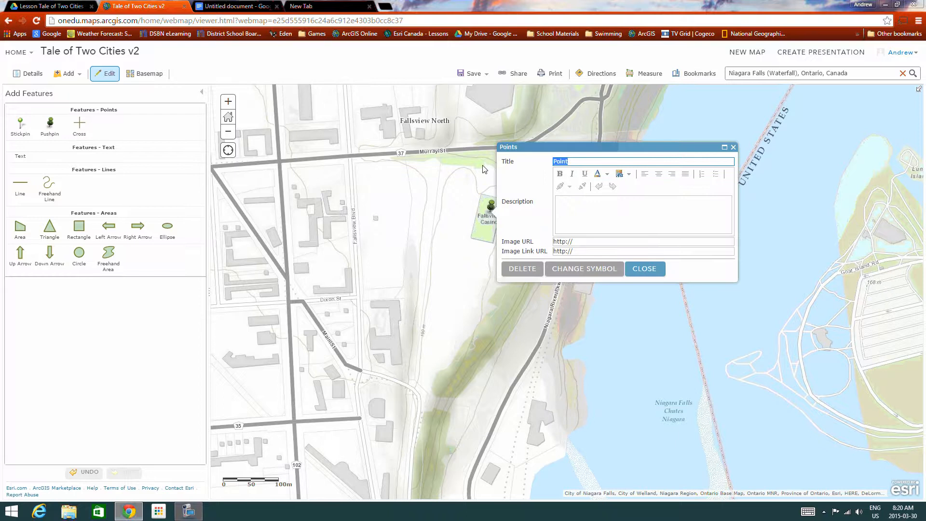
{"action": "type", "text": "Fallsview Cass"}
{"action": "key", "text": "BackSpace"}
{"action": "type", "text": "i"}
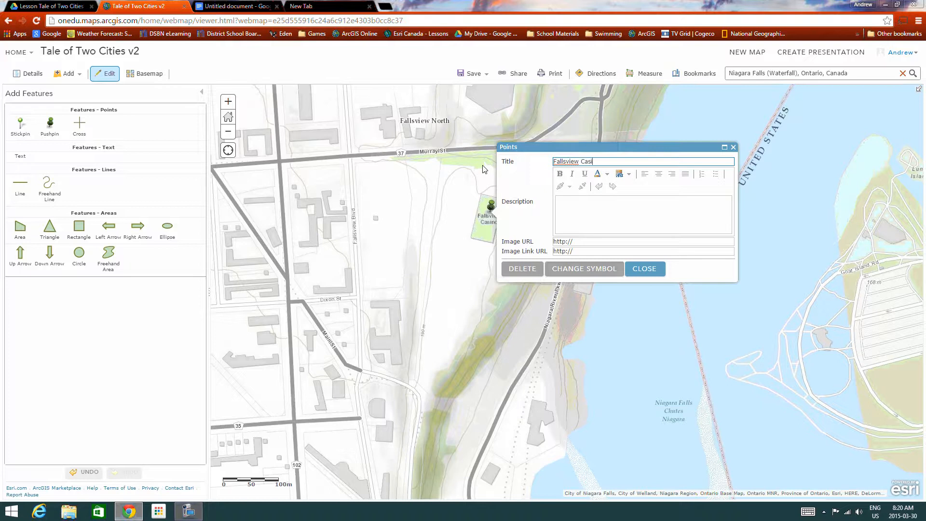
{"action": "type", "text": "no"}
{"action": "left_click", "coordinate": [576, 206]}
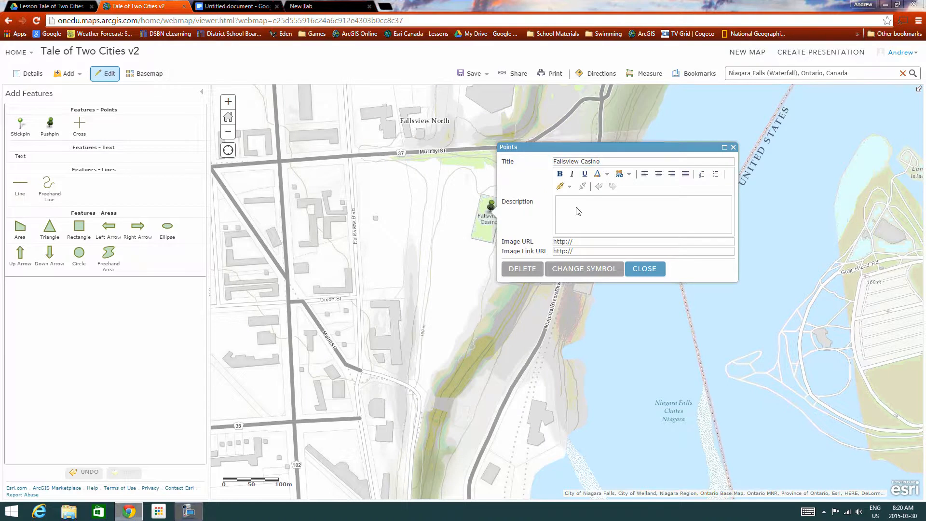
{"action": "type", "text": "Man made feature"}
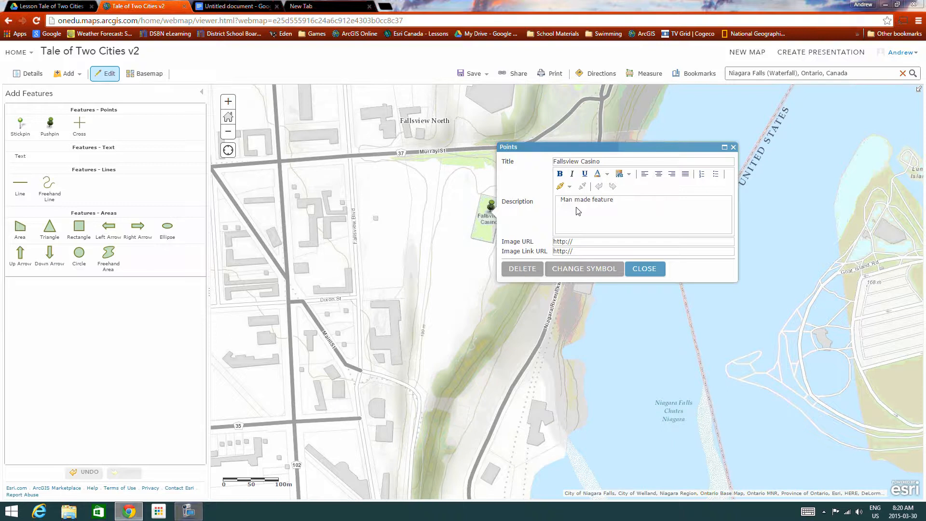
Change the Fallsview Casino point's symbol to the red number 1 marker and finish editing the point
{"action": "left_click", "coordinate": [586, 268]}
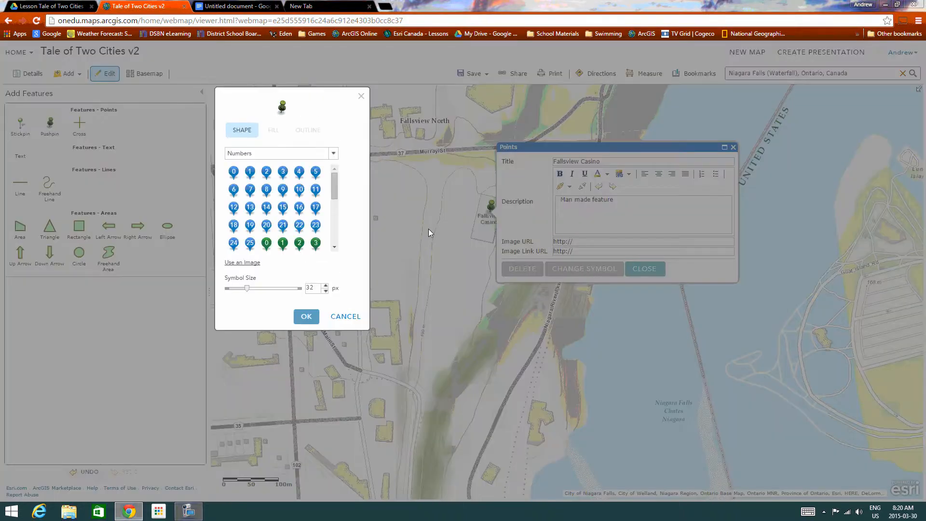
{"action": "left_click_drag", "start_coordinate": [334, 190], "coordinate": [332, 233]}
{"action": "left_click", "coordinate": [317, 182]}
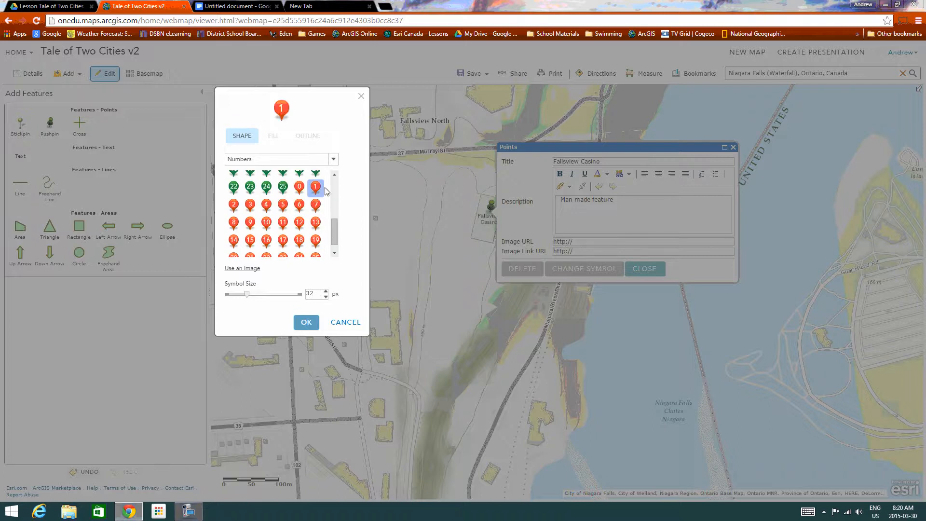
{"action": "left_click", "coordinate": [307, 322]}
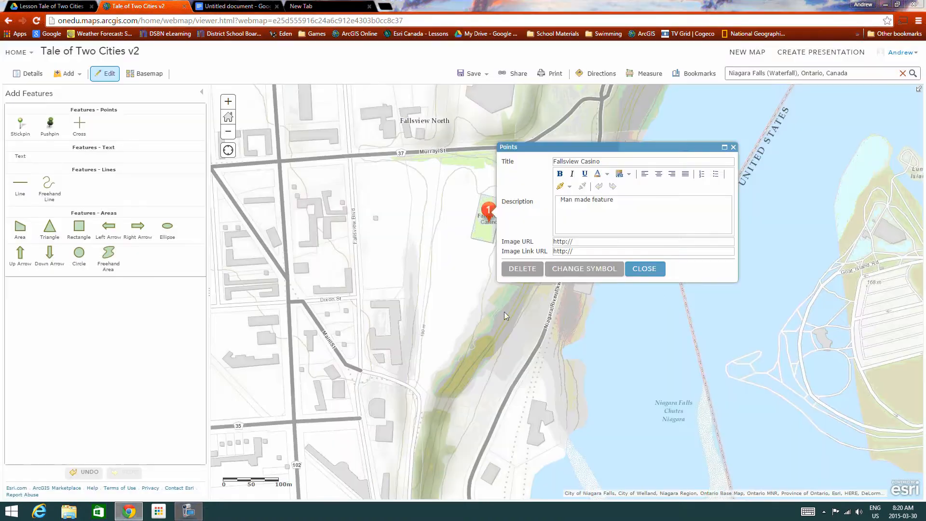
{"action": "left_click", "coordinate": [651, 271]}
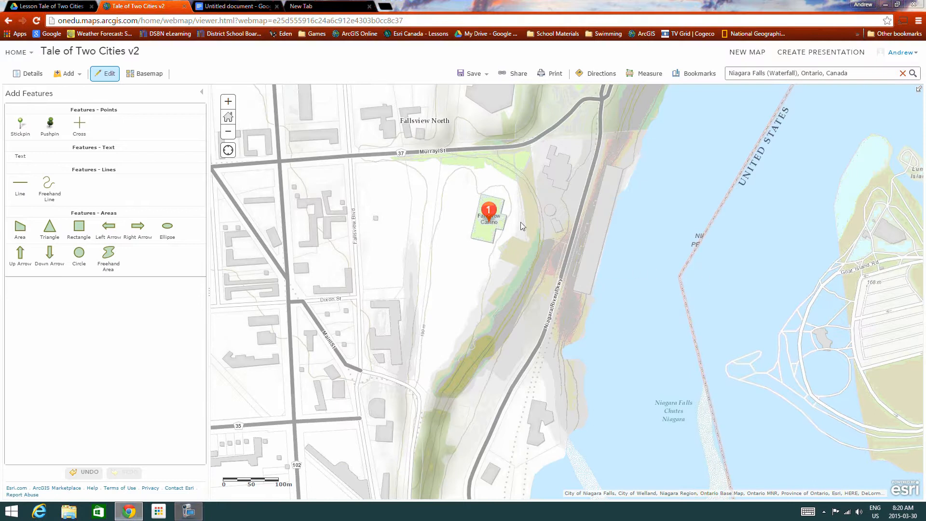
Check the Niagara Falls natural attraction in the Google Docs criteria table, and place a pushpin on Horseshoe Falls in the web map
{"action": "left_click", "coordinate": [235, 7]}
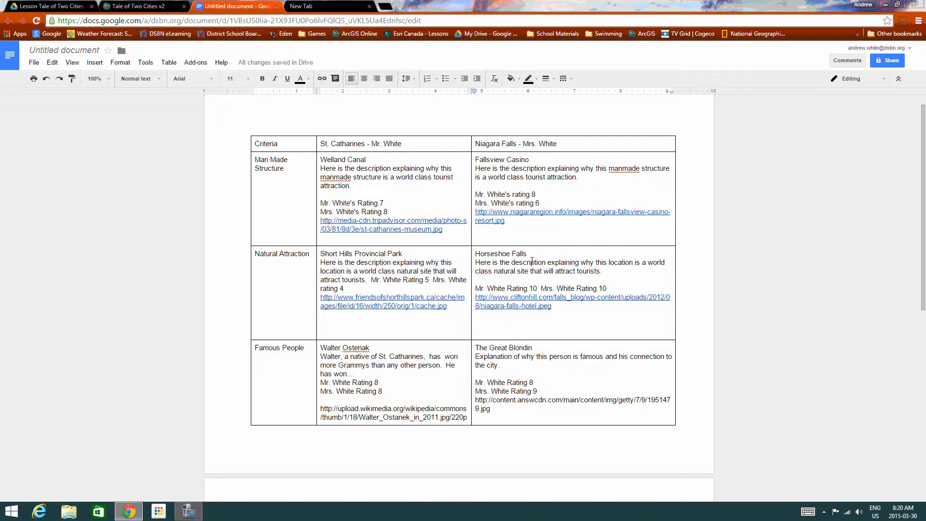
{"action": "left_click", "coordinate": [139, 6]}
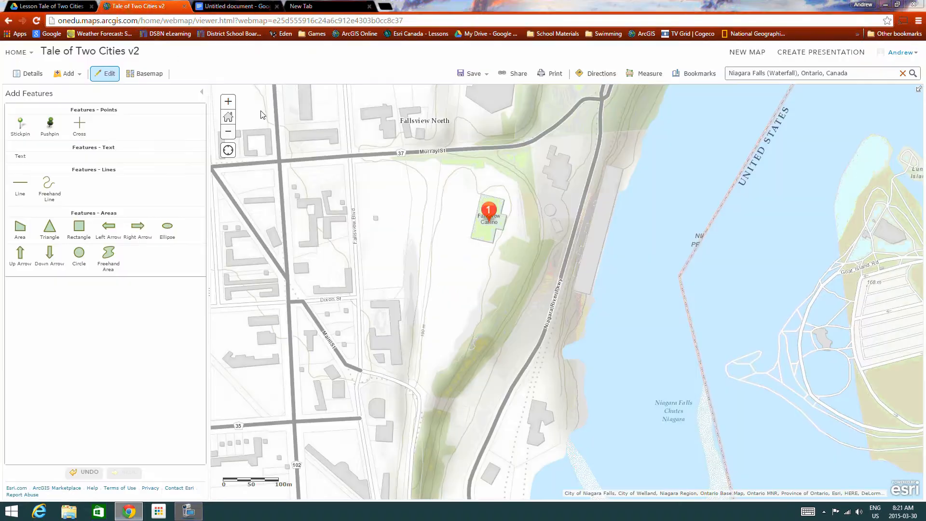
{"action": "left_click_drag", "start_coordinate": [601, 395], "coordinate": [555, 280]}
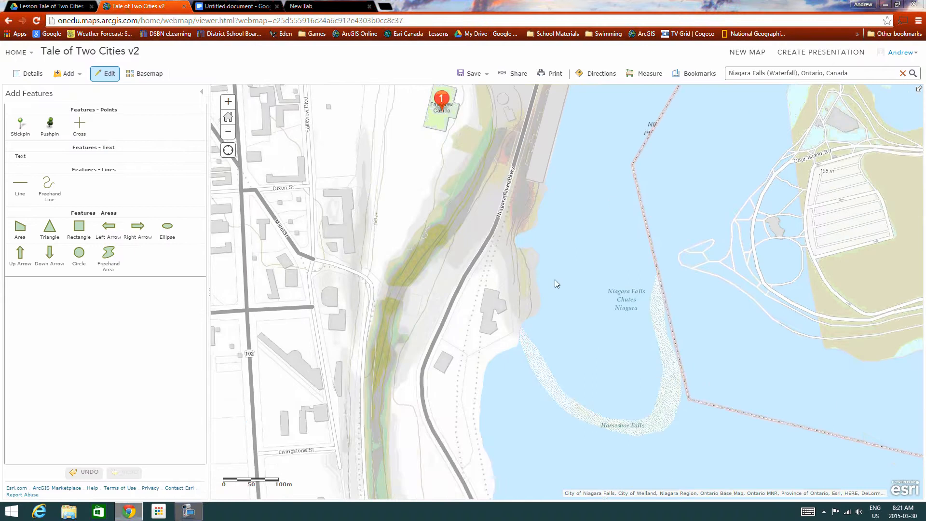
{"action": "left_click_drag", "start_coordinate": [612, 393], "coordinate": [560, 300]}
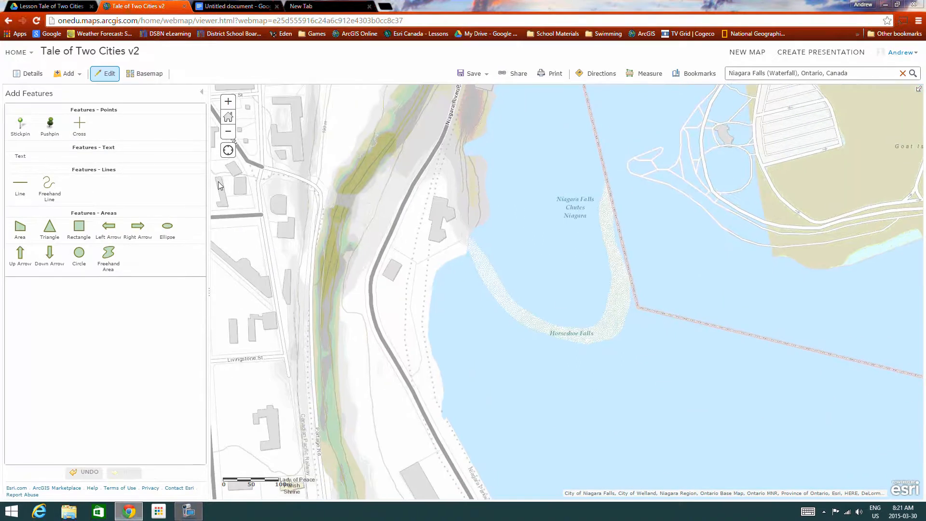
{"action": "left_click", "coordinate": [51, 127]}
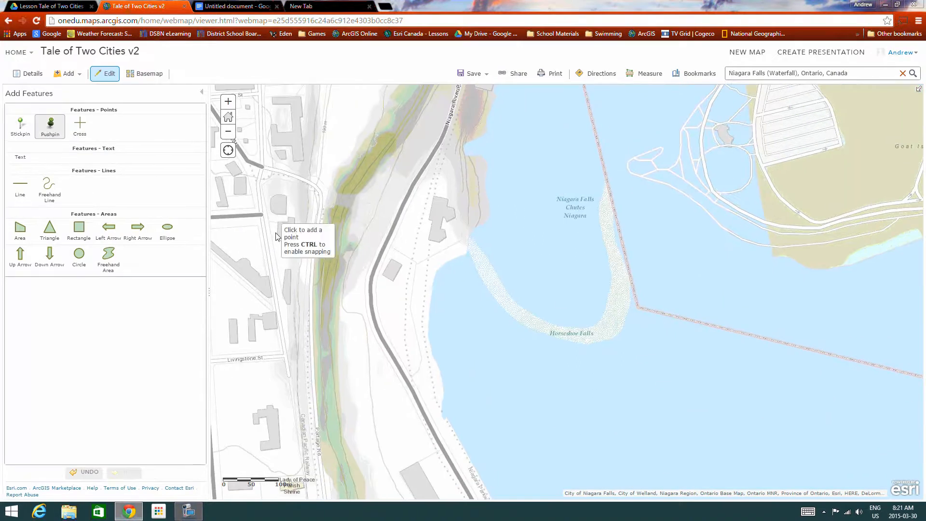
{"action": "left_click", "coordinate": [578, 334]}
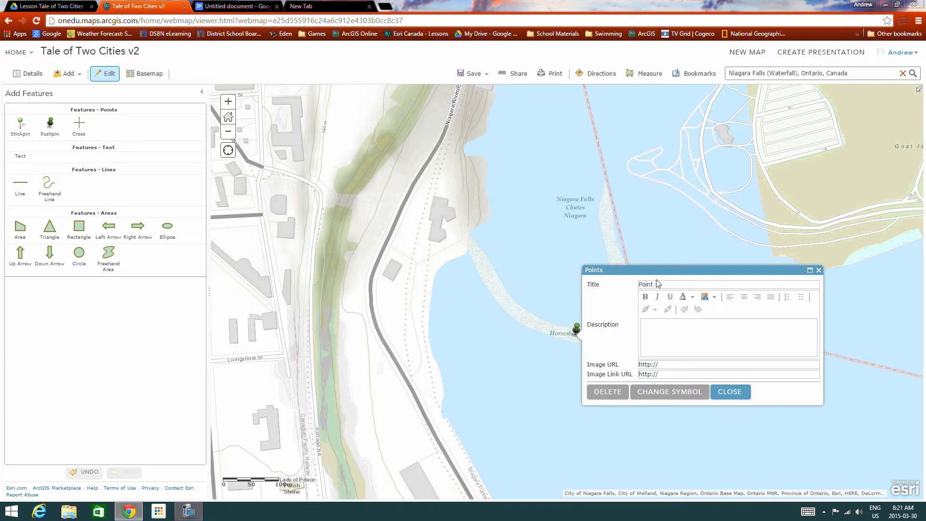
Title the new point "Horseshoe Falls", describe it as a natural feature, and finish editing it
{"action": "left_click_drag", "start_coordinate": [659, 284], "coordinate": [590, 287]}
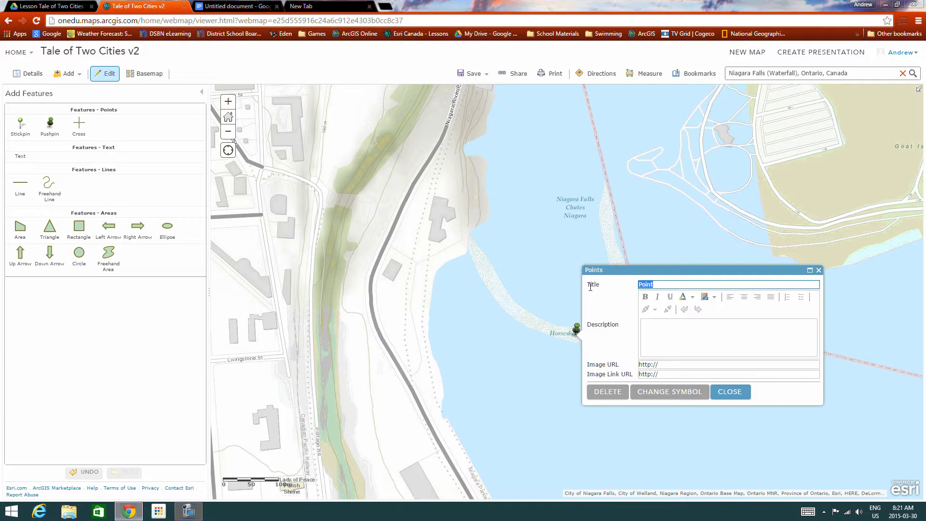
{"action": "type", "text": "Horseh"}
{"action": "left_click", "coordinate": [661, 337]}
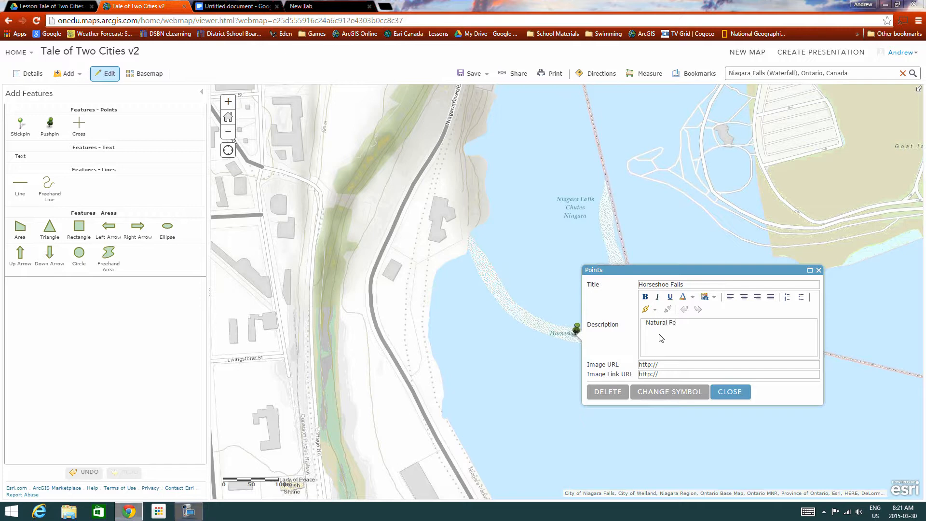
{"action": "left_click", "coordinate": [719, 391]}
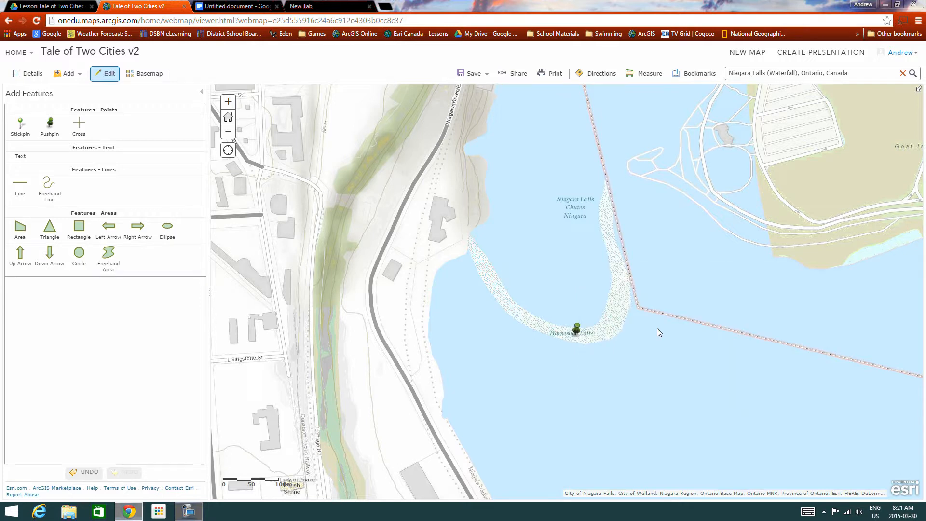
{"action": "left_click", "coordinate": [776, 74]}
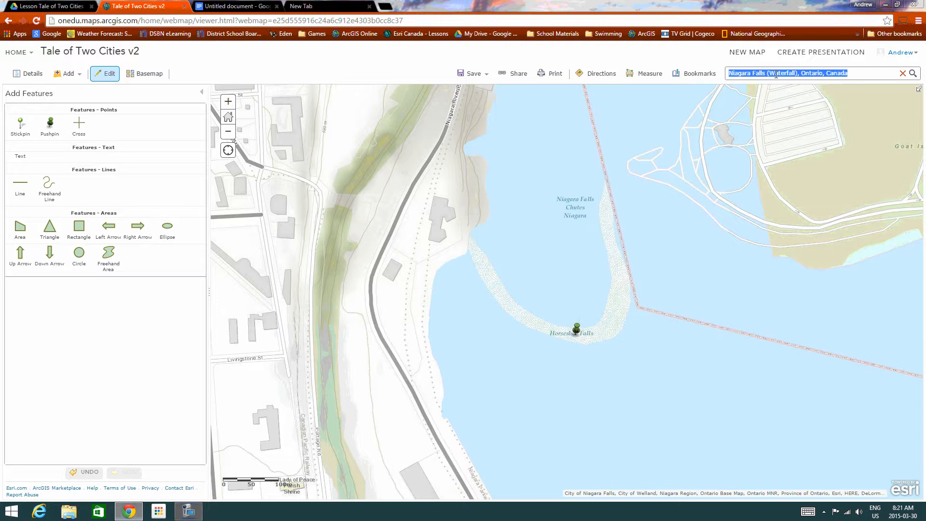
{"action": "type", "text": "s"}
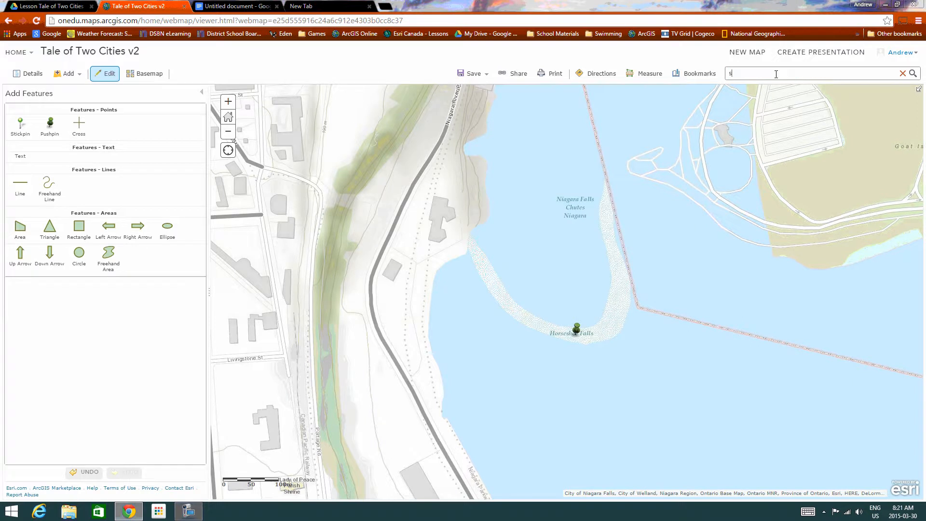
{"action": "type", "text": "hort"}
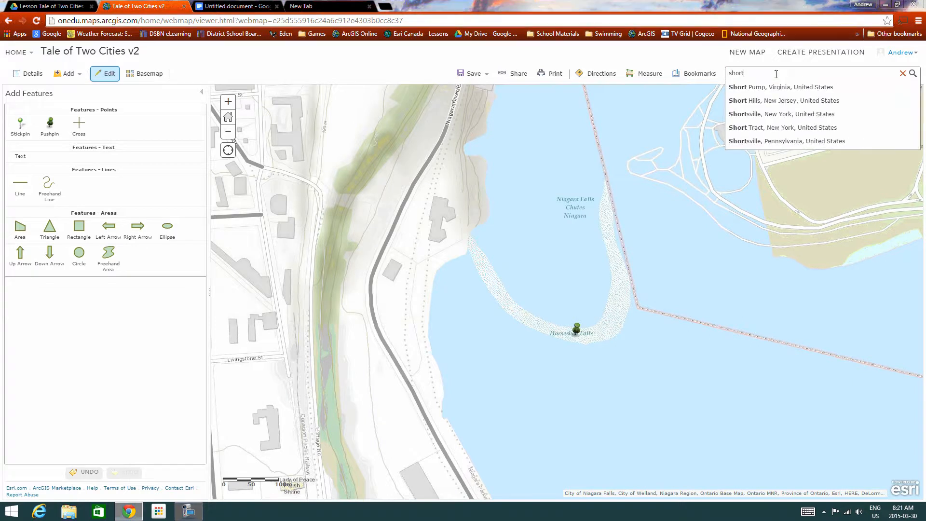
{"action": "type", "text": "hills province"}
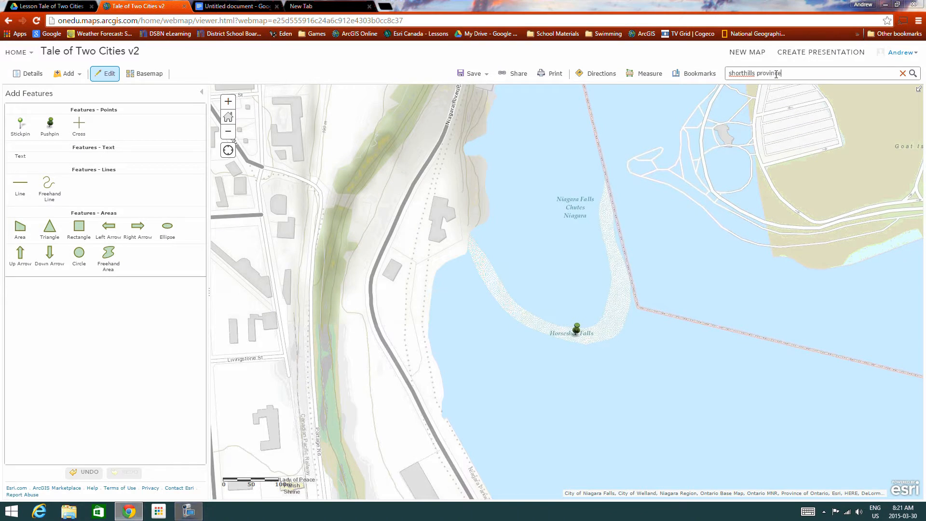
{"action": "key", "text": "BackSpace"}
{"action": "key", "text": "BackSpace"}
{"action": "key", "text": "BackSpace"}
{"action": "key", "text": "BackSpace"}
{"action": "key", "text": "BackSpace"}
{"action": "key", "text": "BackSpace"}
{"action": "key", "text": "BackSpace"}
{"action": "key", "text": "BackSpace"}
{"action": "key", "text": "BackSpace"}
{"action": "key", "text": "BackSpace"}
{"action": "key", "text": "BackSpace"}
{"action": "key", "text": "BackSpace"}
{"action": "key", "text": "BackSpace"}
{"action": "key", "text": "BackSpace"}
{"action": "key", "text": "BackSpace"}
{"action": "key", "text": "BackSpace"}
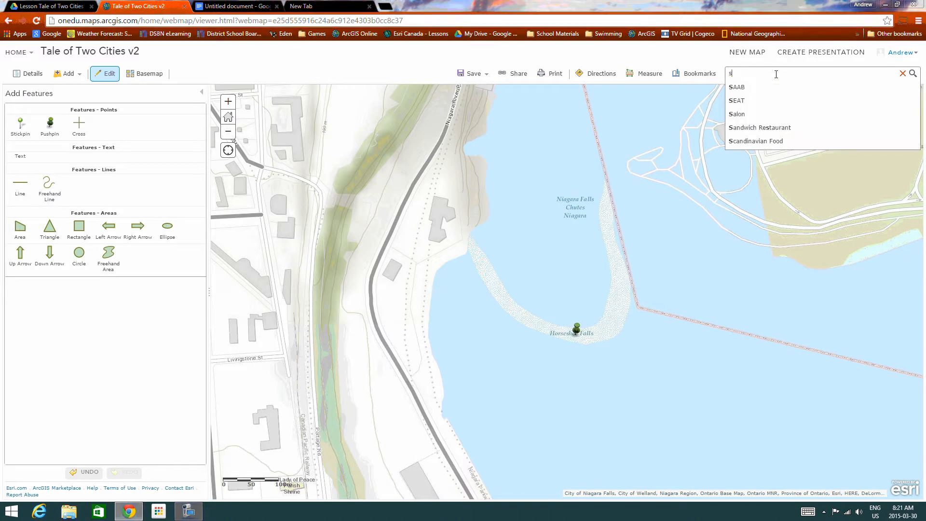
Locate St. Catharines, Ontario, Canada on the map through a place search
{"action": "type", "text": "t cath"}
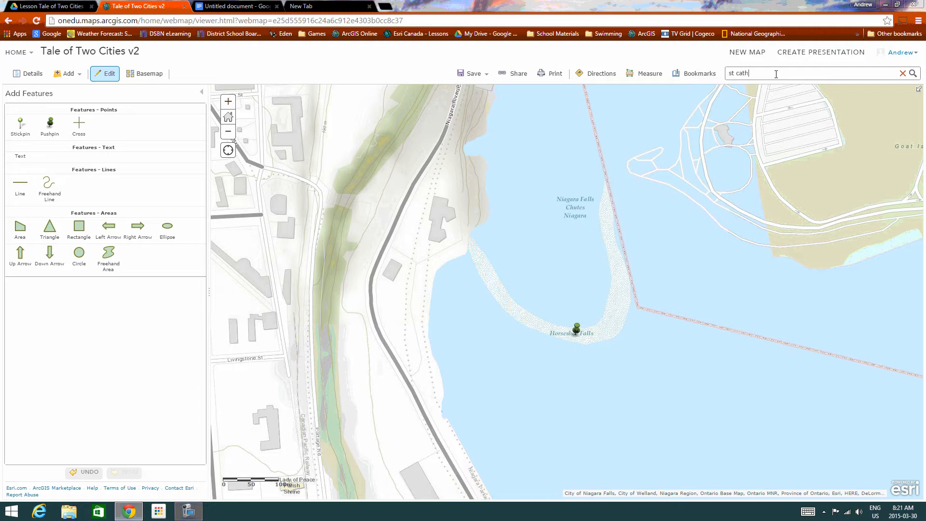
{"action": "type", "text": "arine"}
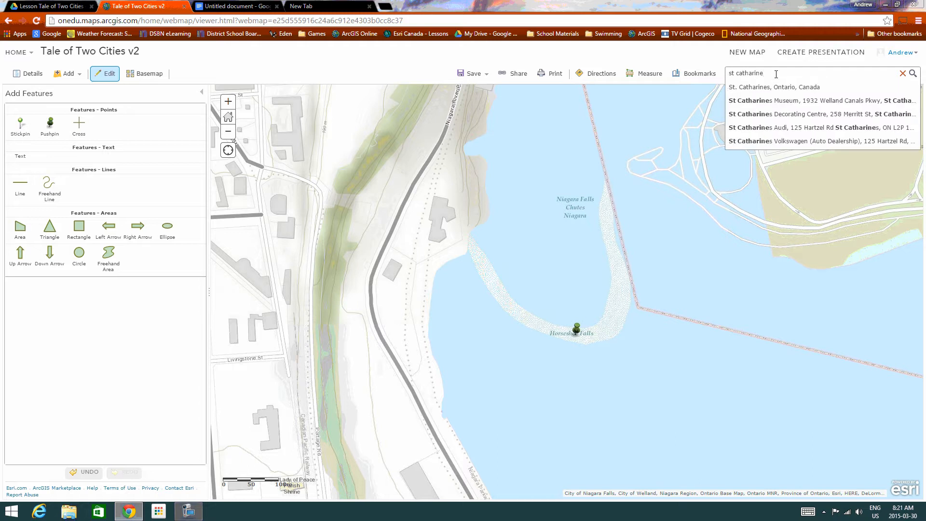
{"action": "left_click", "coordinate": [773, 88]}
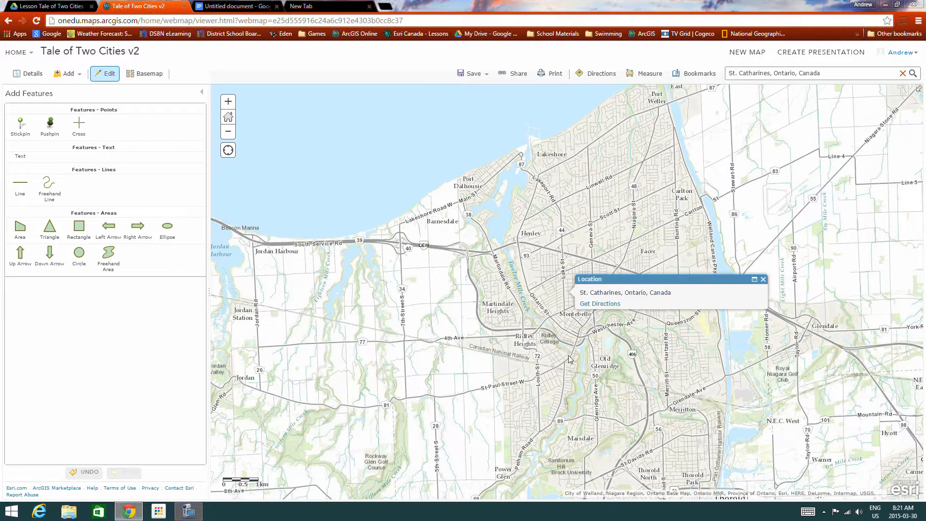
Place a pushpin on Short Hills Provincial Park, southwest of St. Catharines, and title it "Short Hills Provincial Park"
{"action": "left_click_drag", "start_coordinate": [569, 359], "coordinate": [552, 220]}
{"action": "left_click_drag", "start_coordinate": [475, 355], "coordinate": [488, 279]}
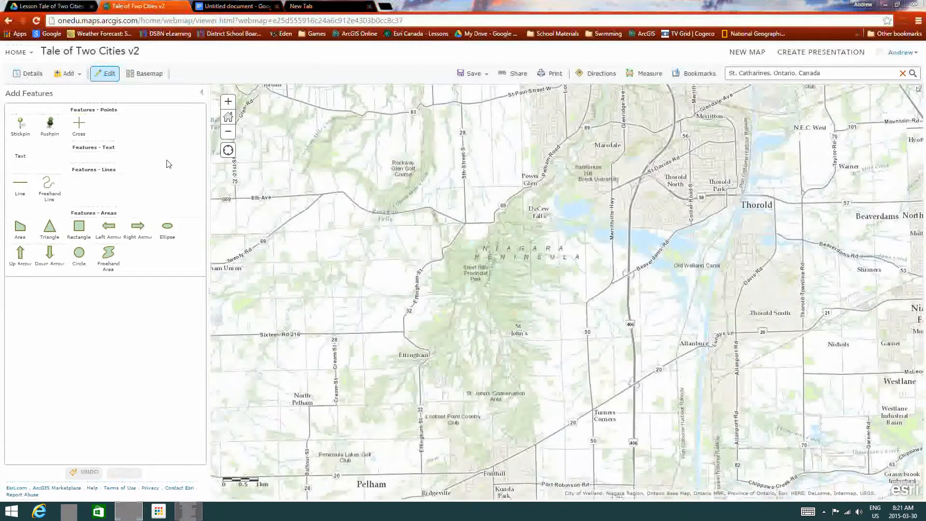
{"action": "left_click", "coordinate": [50, 124]}
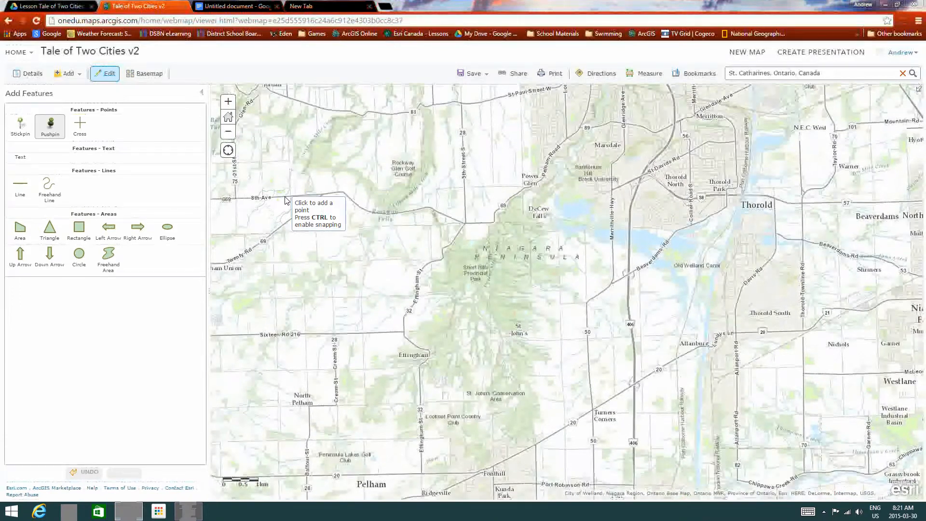
{"action": "left_click", "coordinate": [488, 271]}
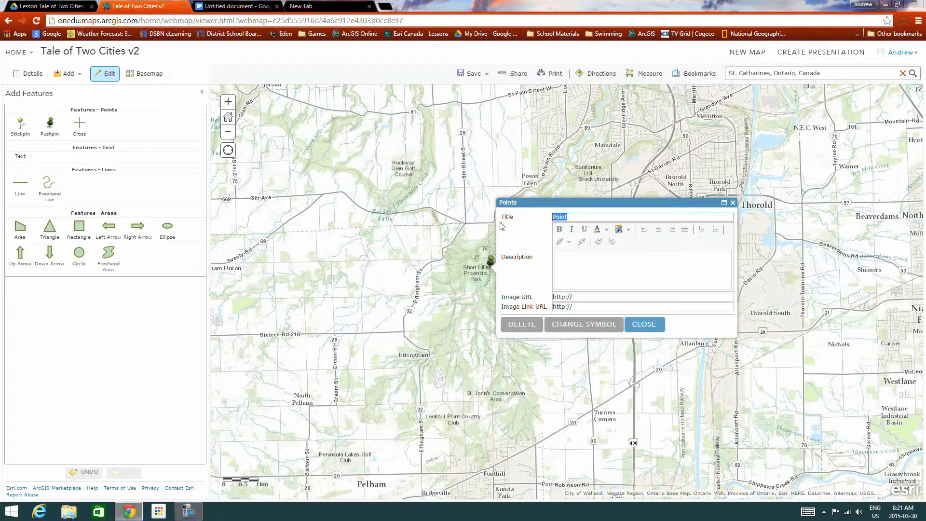
{"action": "type", "text": "Sh"}
{"action": "type", "text": "ort Hills Provincial Park"}
{"action": "key", "text": "Tab"}
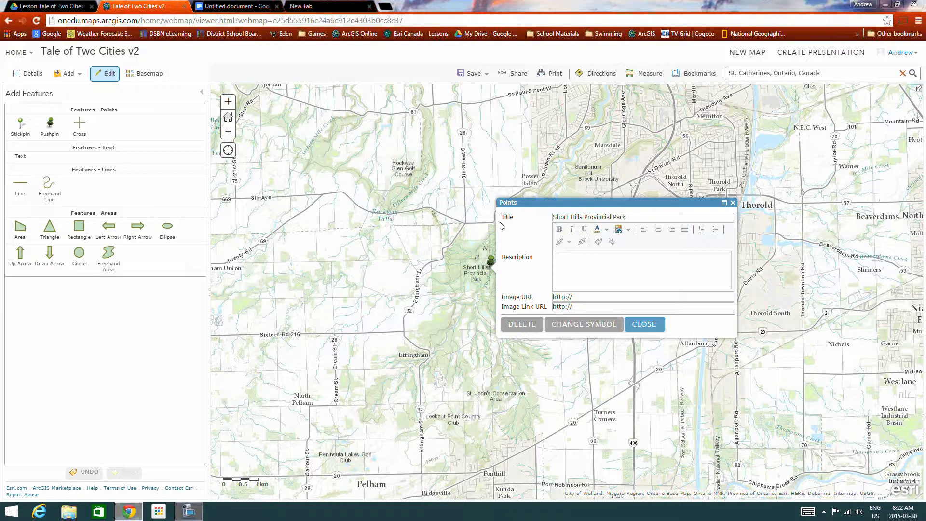
Set the Short Hills Provincial Park point's description to "Natural Feature"
{"action": "left_click", "coordinate": [575, 263]}
{"action": "type", "text": "Man mad"}
{"action": "key", "text": "BackSpace"}
{"action": "key", "text": "BackSpace"}
{"action": "key", "text": "BackSpace"}
{"action": "key", "text": "BackSpace"}
{"action": "key", "text": "BackSpace"}
{"action": "key", "text": "BackSpace"}
{"action": "key", "text": "BackSpace"}
{"action": "key", "text": "BackSpace"}
{"action": "key", "text": "BackSpace"}
{"action": "key", "text": "BackSpace"}
{"action": "type", "text": "Natural"}
Change the Short Hills Provincial Park point's symbol to the blue number 2 marker and finish editing it
{"action": "left_click", "coordinate": [583, 324]}
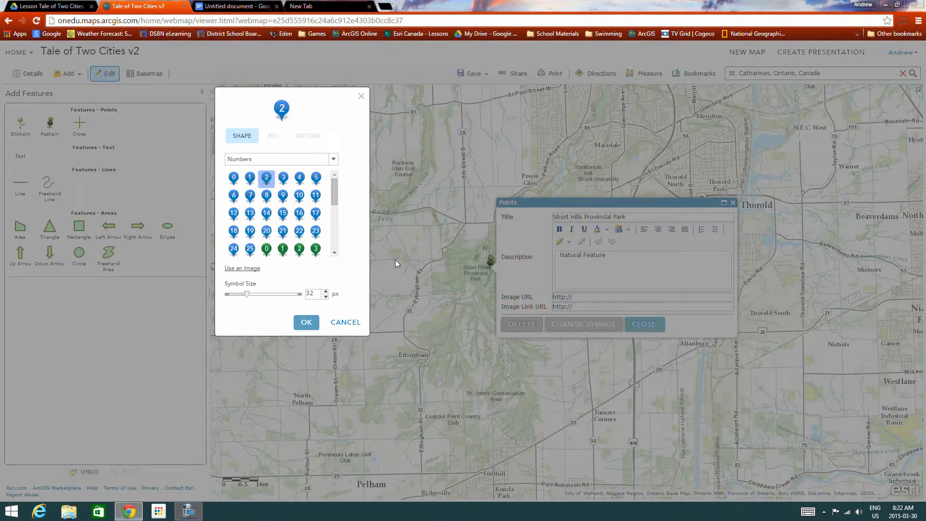
{"action": "left_click", "coordinate": [307, 322]}
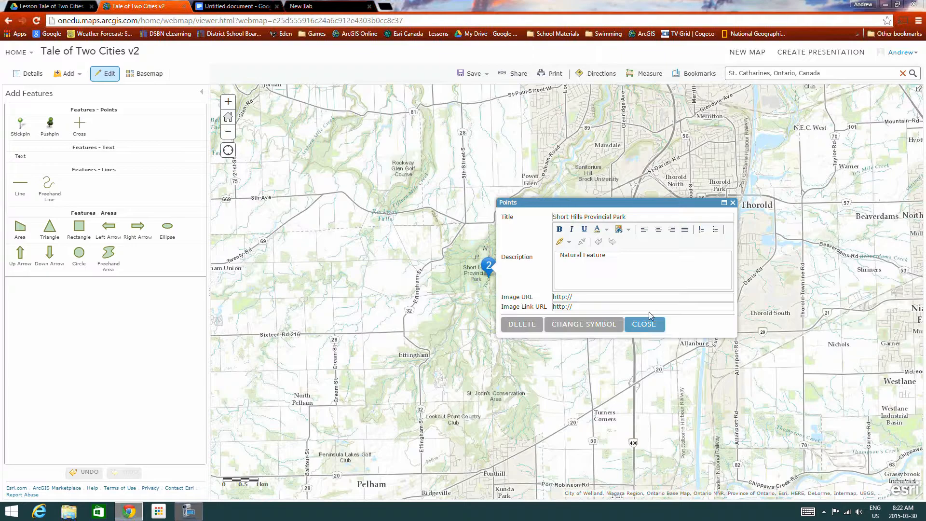
{"action": "left_click", "coordinate": [644, 324]}
Change the Horseshoe Falls point's symbol to the red number 2 marker and finish editing it
{"action": "left_click_drag", "start_coordinate": [828, 335], "coordinate": [644, 269]}
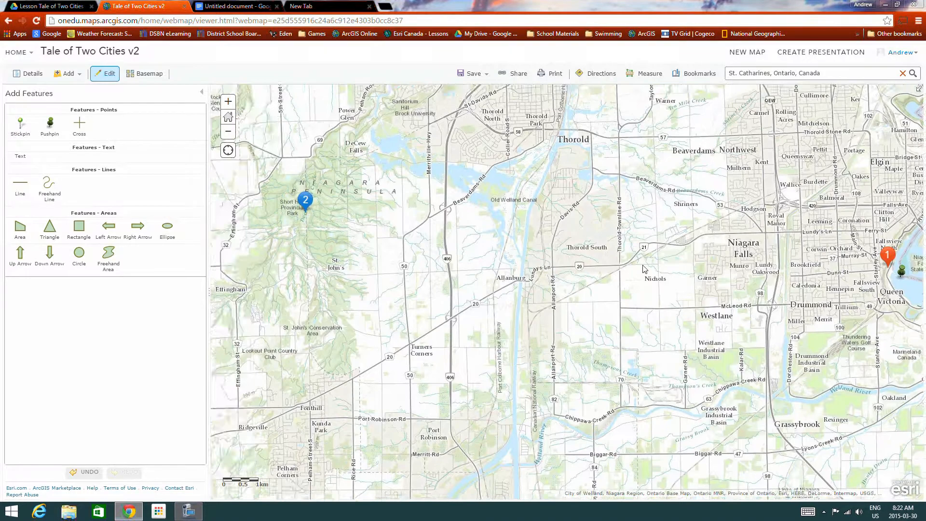
{"action": "left_click_drag", "start_coordinate": [805, 291], "coordinate": [681, 269]}
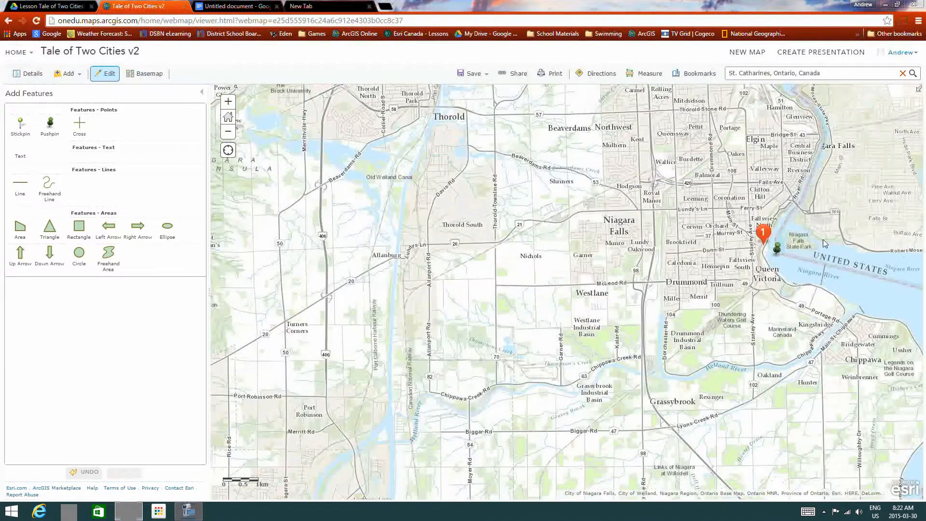
{"action": "left_click", "coordinate": [778, 250]}
{"action": "left_click", "coordinate": [621, 306]}
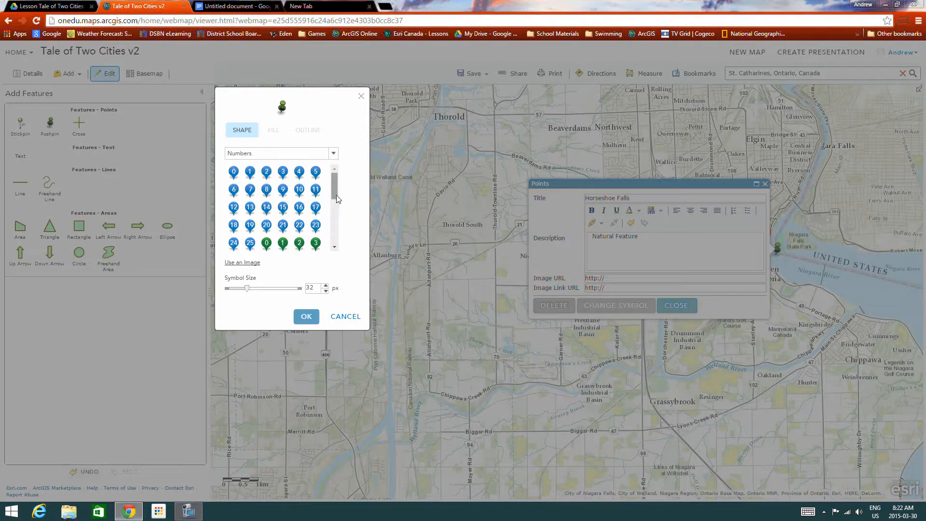
{"action": "left_click_drag", "start_coordinate": [336, 200], "coordinate": [336, 230]}
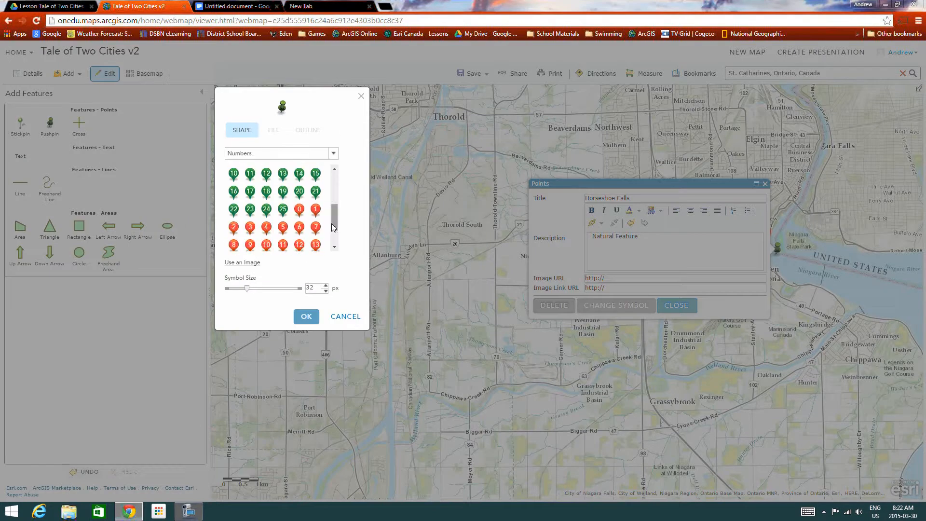
{"action": "left_click", "coordinate": [234, 227]}
{"action": "left_click", "coordinate": [307, 316]}
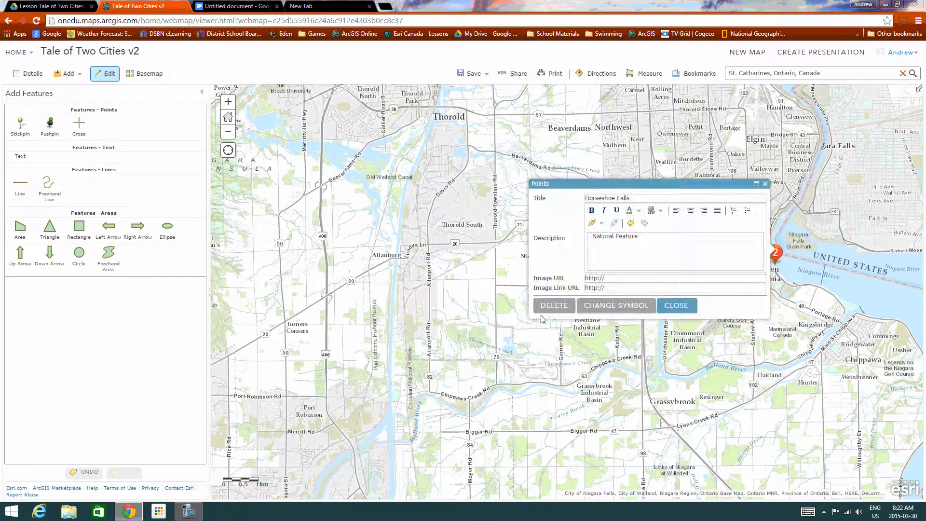
{"action": "left_click", "coordinate": [676, 305]}
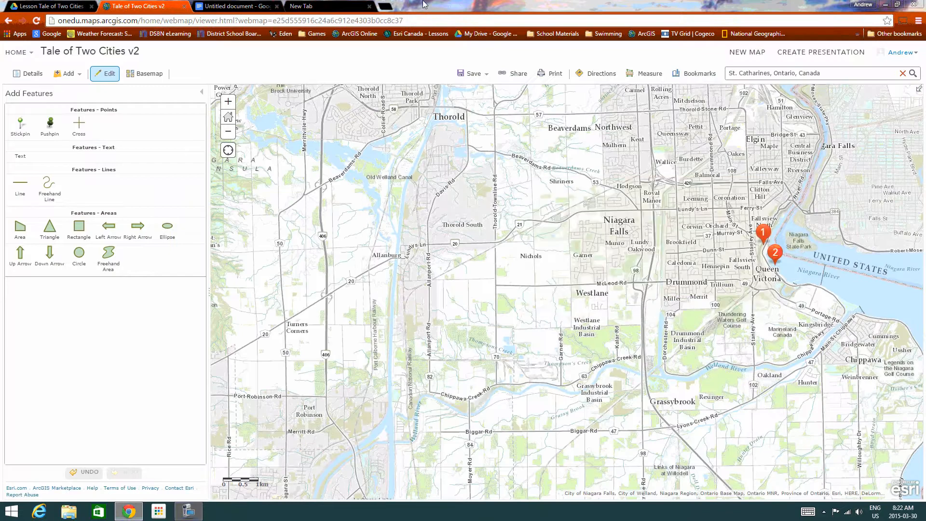
Place a pushpin on the Niagara River just northwest of Niagara Falls State Park and title it "The Great Blondin"
{"action": "left_click", "coordinate": [230, 8]}
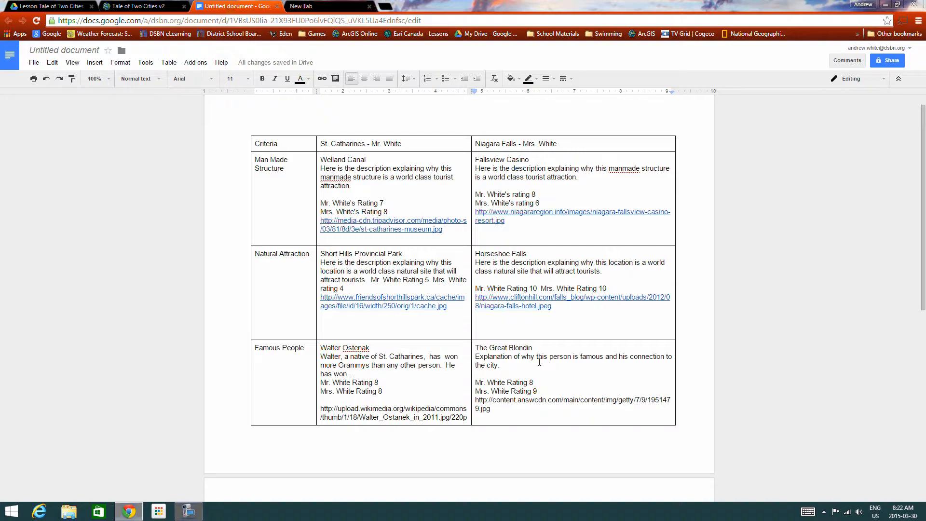
{"action": "left_click", "coordinate": [141, 6]}
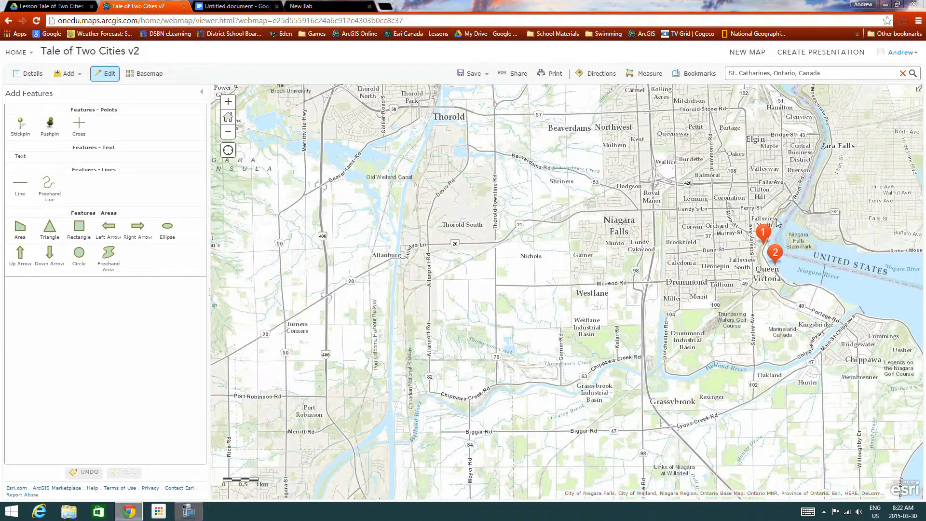
{"action": "left_click", "coordinate": [49, 126]}
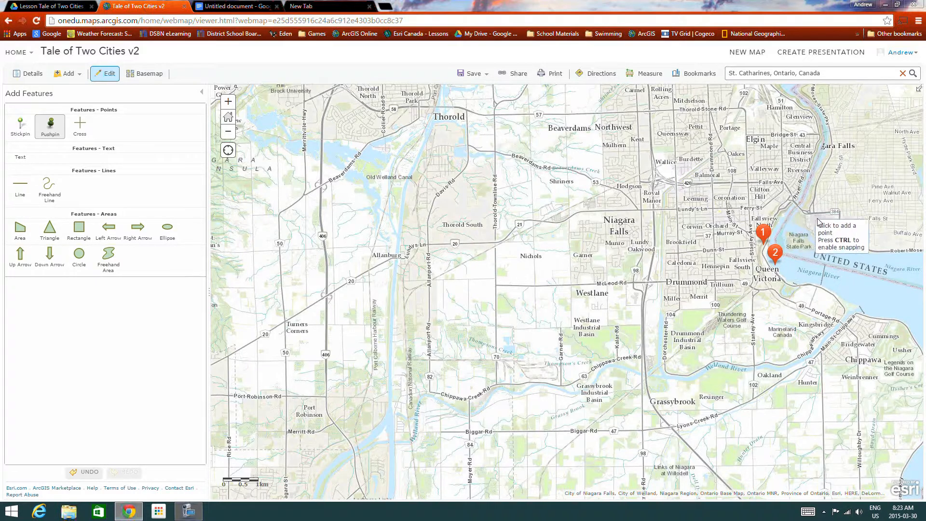
{"action": "left_click", "coordinate": [789, 220]}
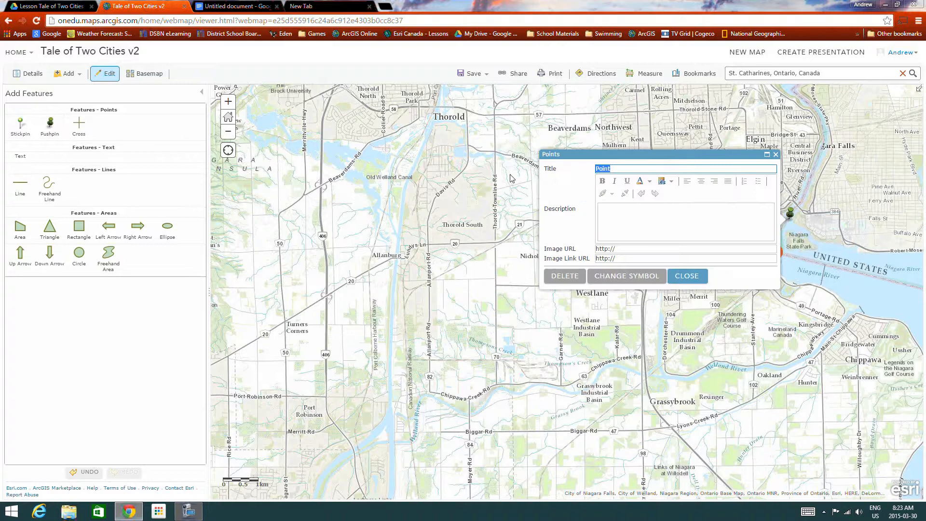
{"action": "type", "text": "The Great Blond"}
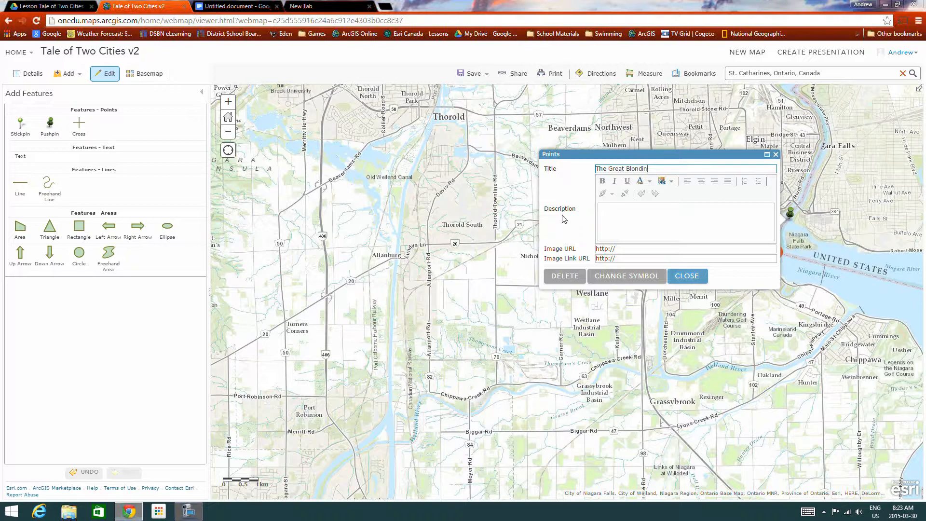
Describe The Great Blondin point as "Famous People" and change its symbol to the red number 3 marker
{"action": "left_click", "coordinate": [612, 218]}
{"action": "type", "text": "Famous People"}
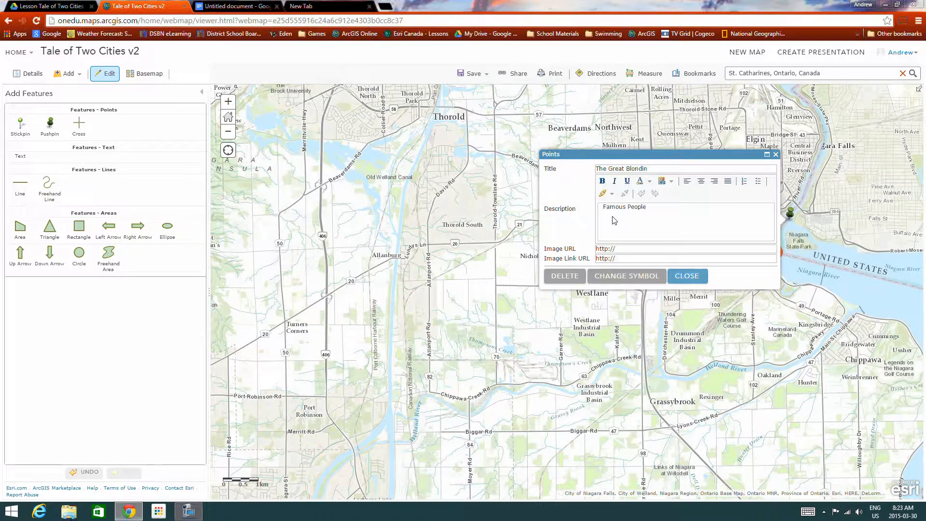
{"action": "left_click", "coordinate": [626, 276]}
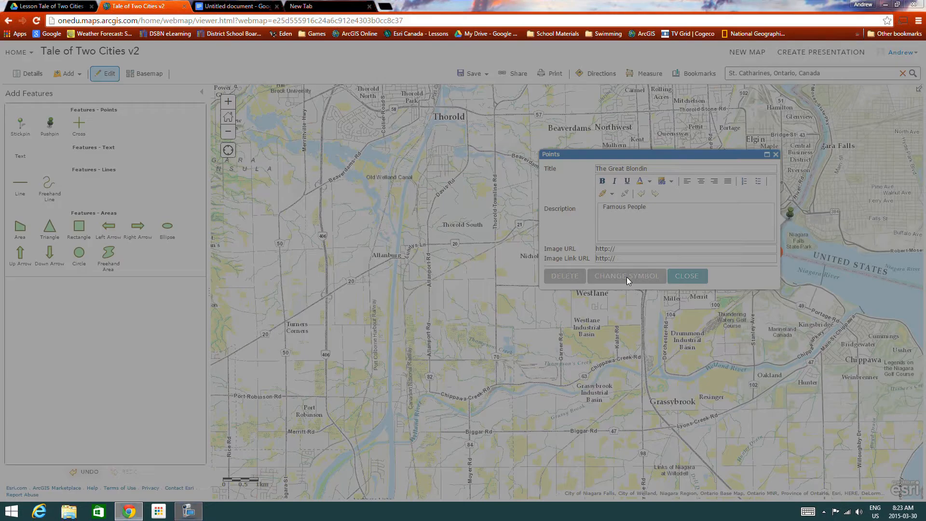
{"action": "left_click_drag", "start_coordinate": [335, 189], "coordinate": [335, 221]}
{"action": "left_click", "coordinate": [250, 225]}
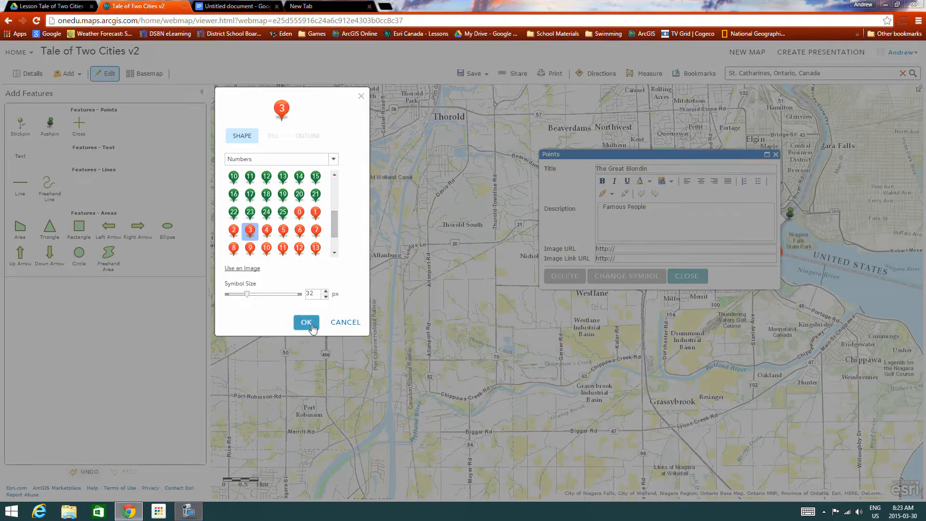
{"action": "left_click", "coordinate": [307, 316]}
{"action": "left_click", "coordinate": [687, 276]}
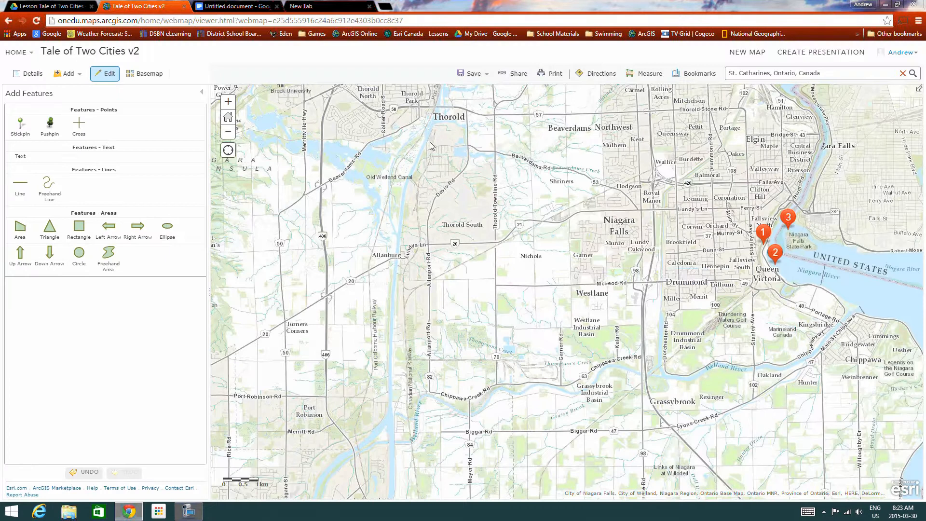
Place a pushpin in central St. Catharines beside Montebello and title it "Walter Ostenak"
{"action": "left_click_drag", "start_coordinate": [383, 130], "coordinate": [534, 262]}
{"action": "left_click_drag", "start_coordinate": [527, 175], "coordinate": [564, 303]}
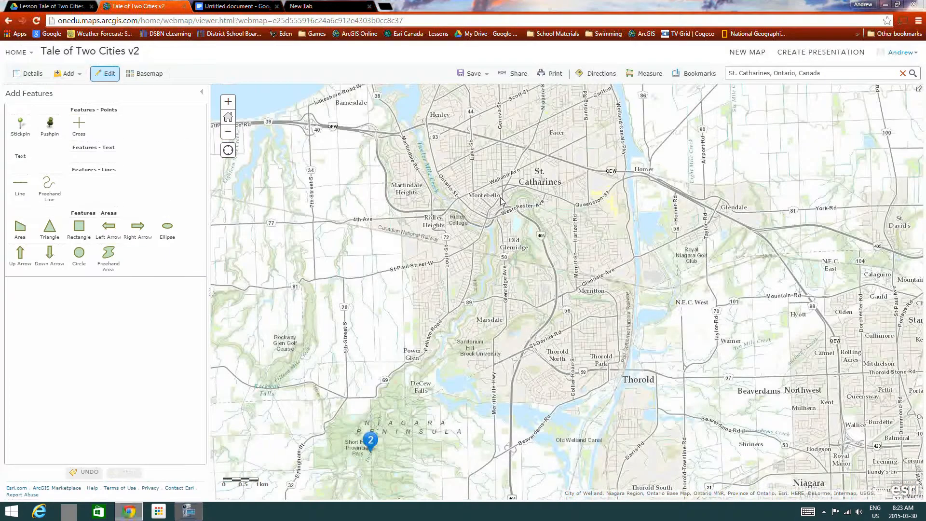
{"action": "scroll", "coordinate": [500, 201], "scroll_direction": "up", "scroll_amount": 10}
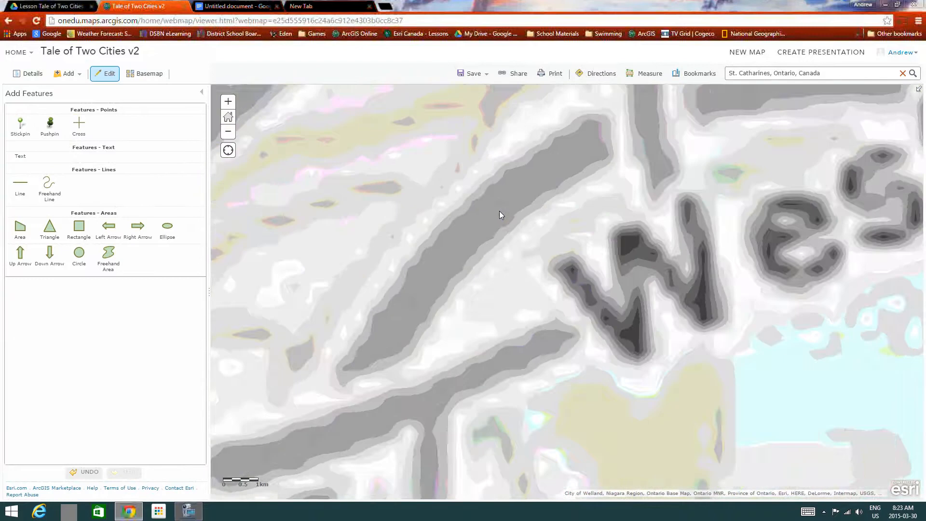
{"action": "scroll", "coordinate": [499, 210], "scroll_direction": "down", "scroll_amount": 5}
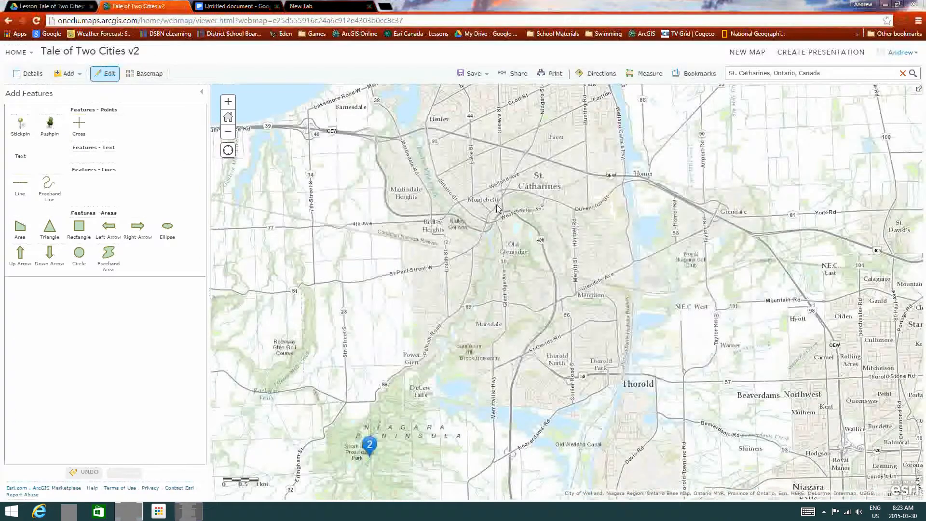
{"action": "left_click_drag", "start_coordinate": [498, 207], "coordinate": [486, 245]}
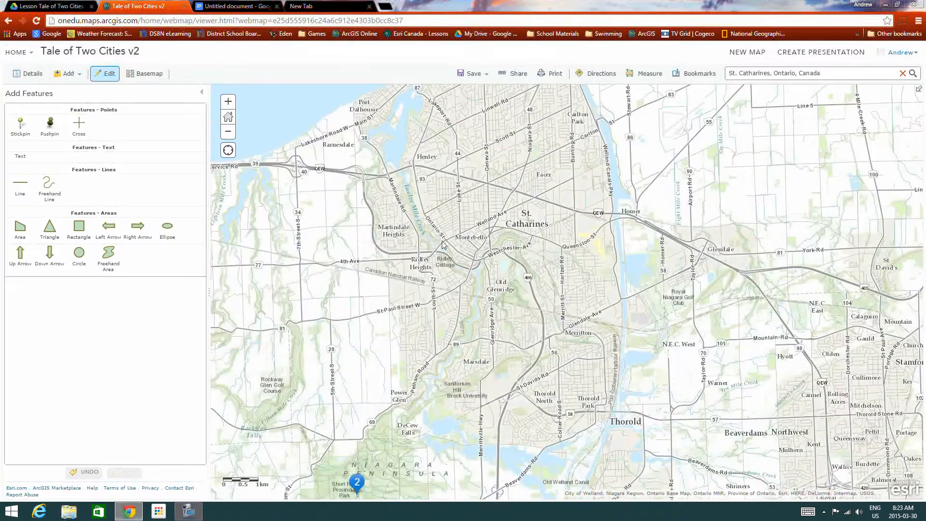
{"action": "left_click", "coordinate": [49, 125]}
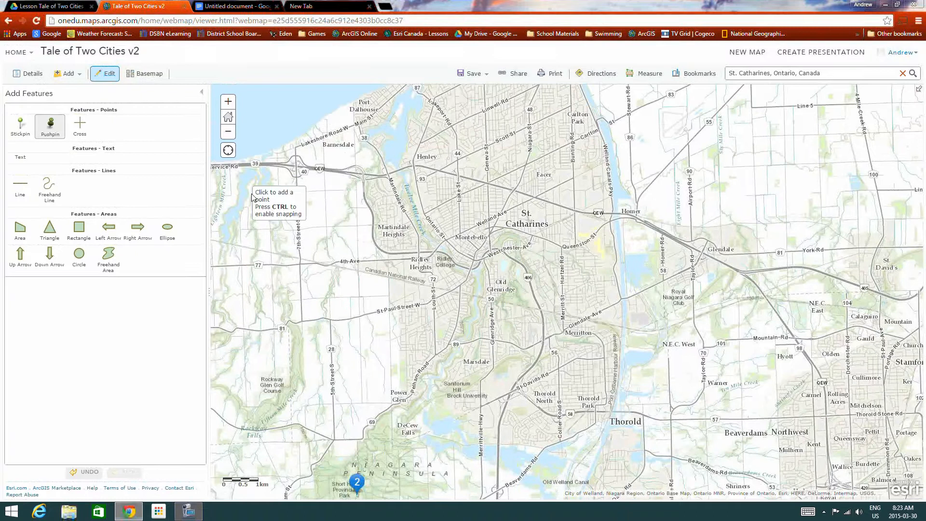
{"action": "left_click", "coordinate": [489, 237]}
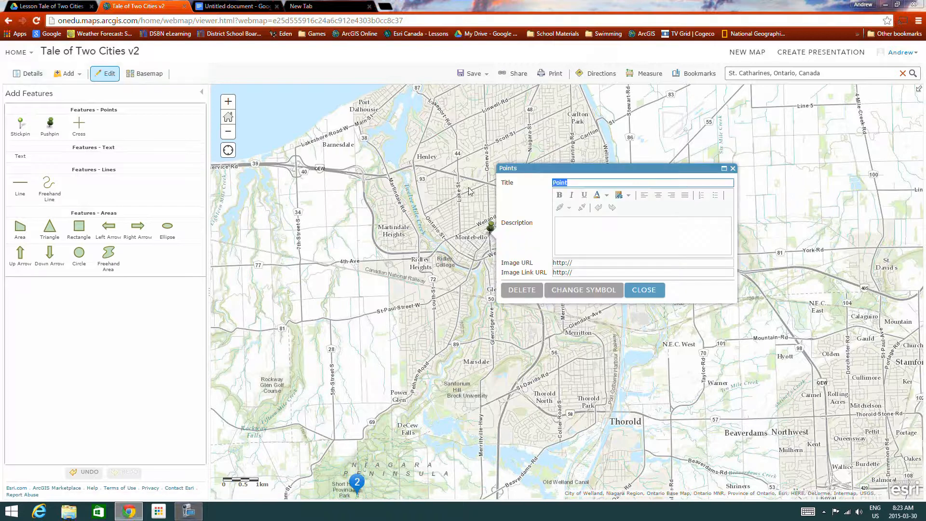
{"action": "type", "text": "Walter Ostenak"}
Describe the Walter Ostenak point as "Famous People" and change its symbol to the blue number 3 marker
{"action": "left_click", "coordinate": [574, 227]}
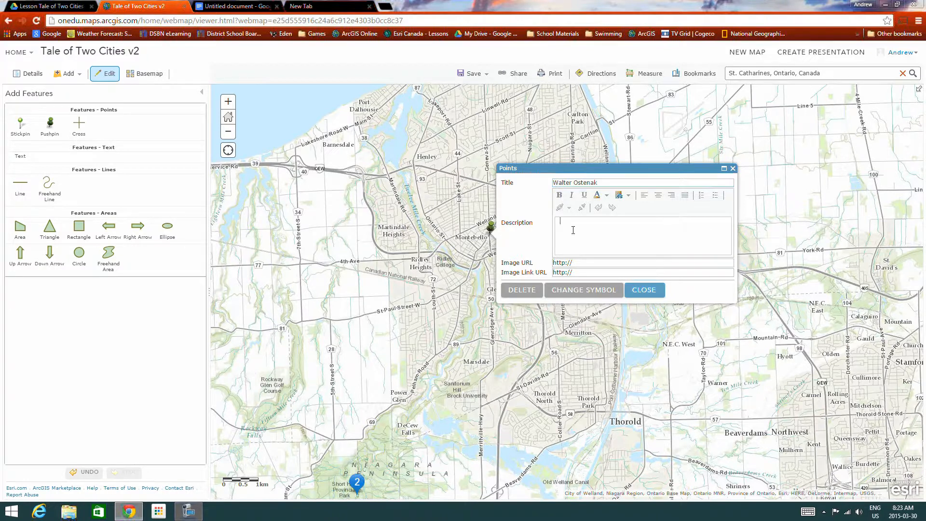
{"action": "type", "text": "Famous People"}
{"action": "left_click", "coordinate": [586, 290]}
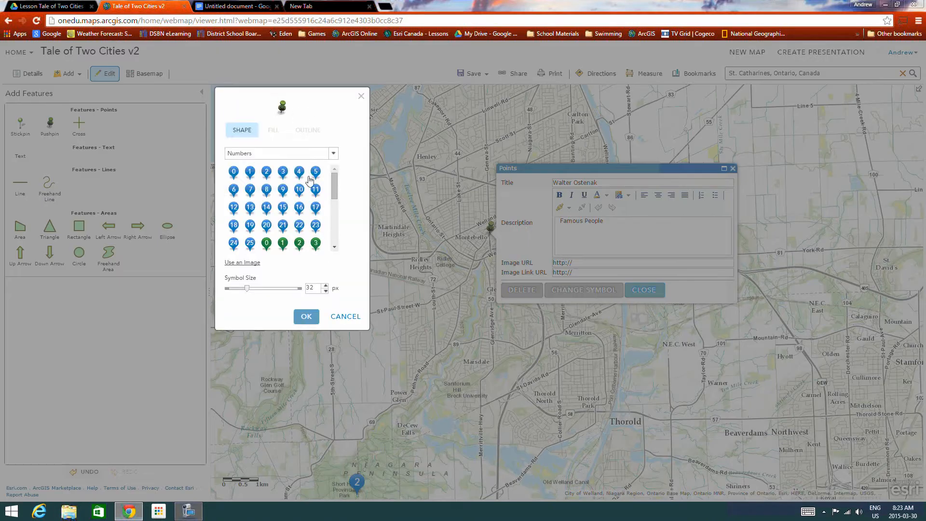
{"action": "left_click", "coordinate": [283, 172]}
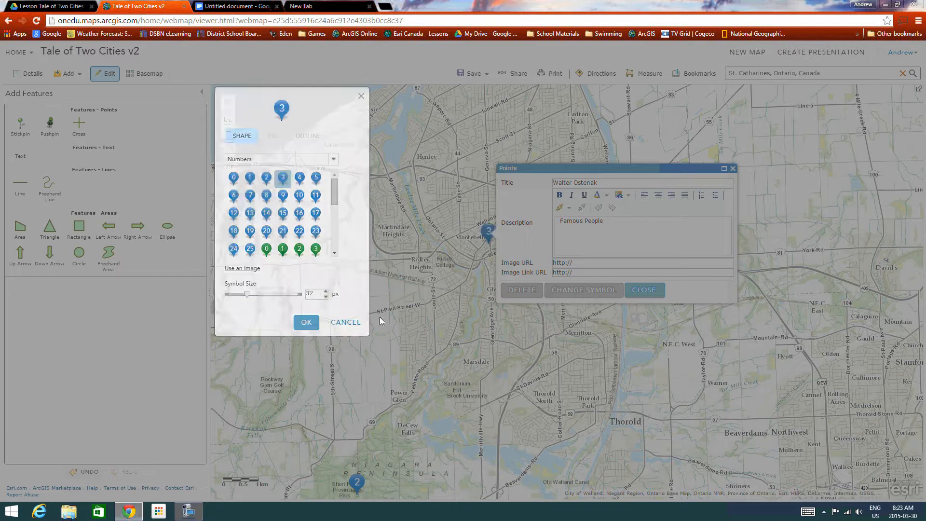
{"action": "left_click", "coordinate": [307, 322]}
{"action": "left_click", "coordinate": [644, 289]}
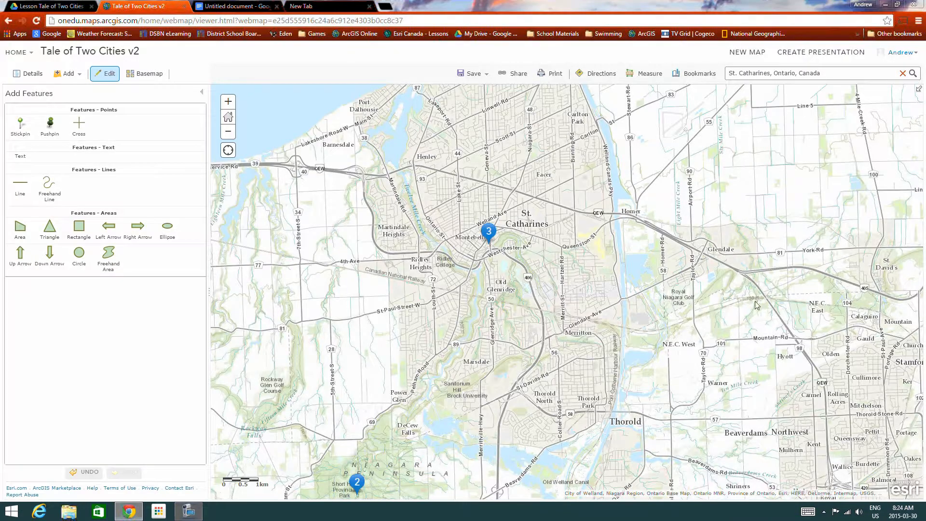
Save the map and share it with everyone (public)
{"action": "left_click", "coordinate": [255, 10]}
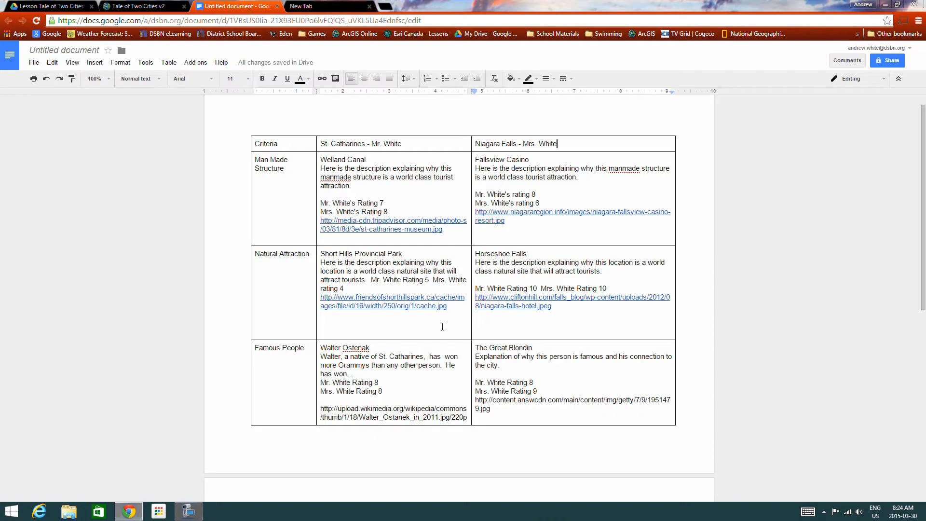
{"action": "left_click", "coordinate": [139, 6]}
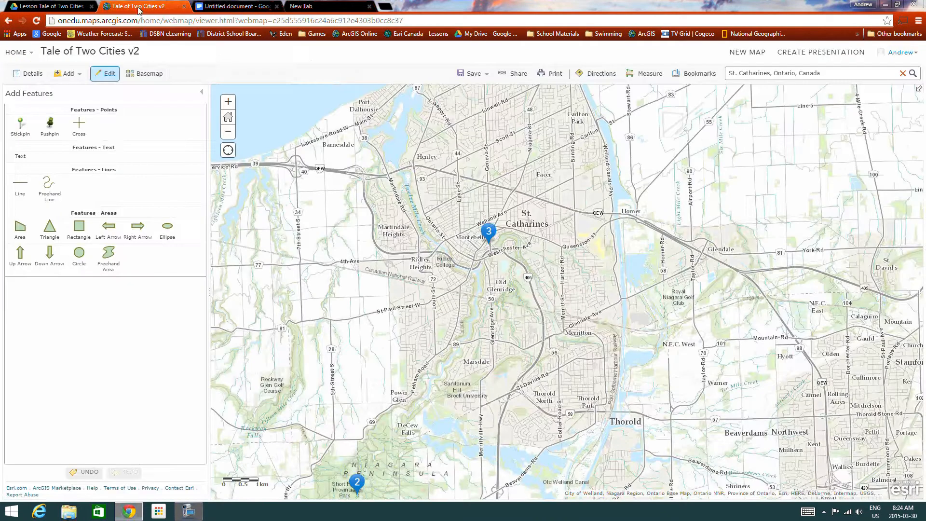
{"action": "left_click", "coordinate": [469, 74]}
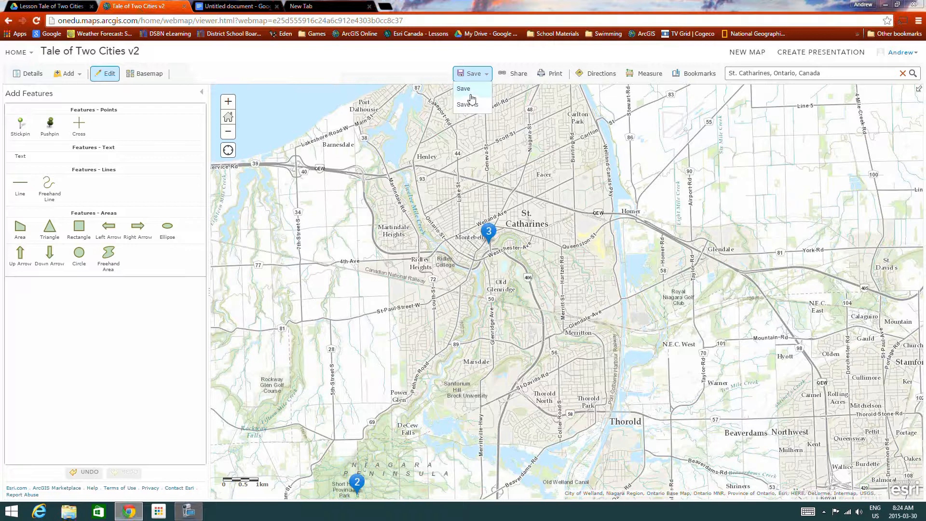
{"action": "left_click", "coordinate": [464, 89]}
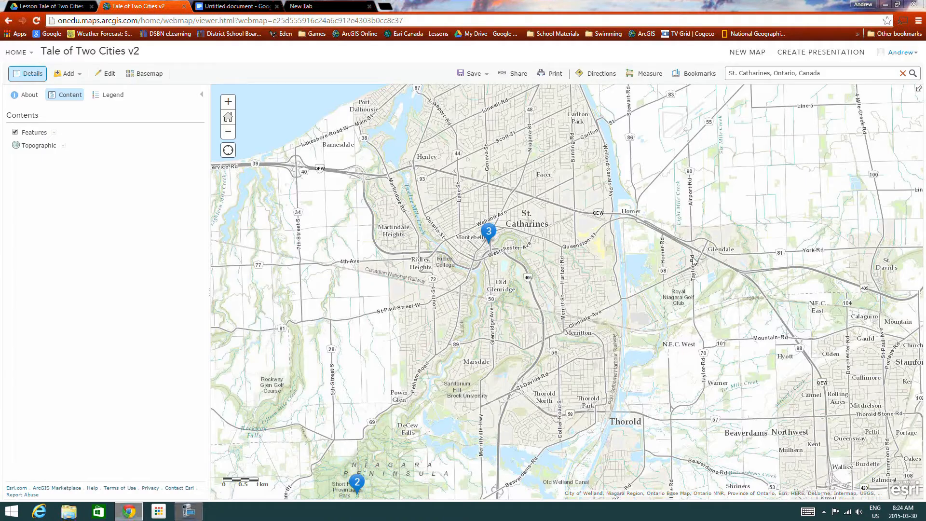
{"action": "left_click", "coordinate": [519, 74]}
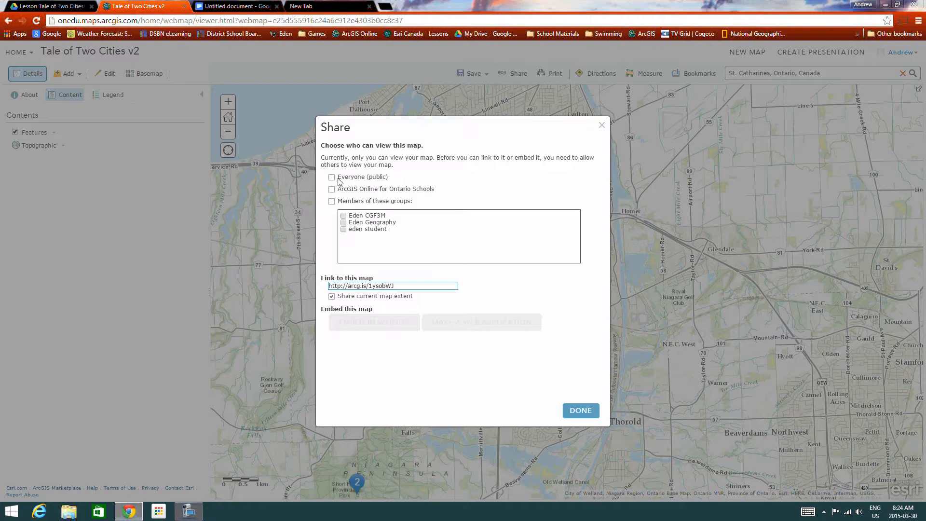
{"action": "left_click", "coordinate": [332, 177]}
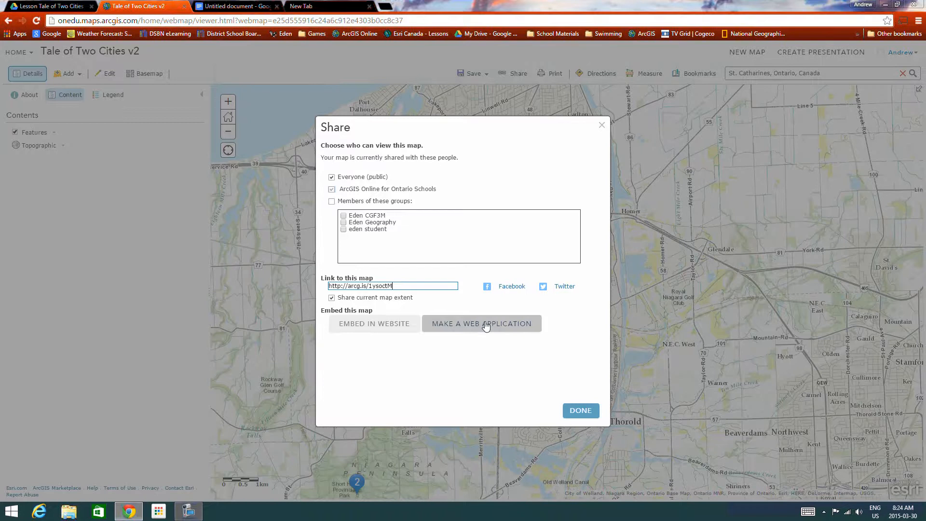
Make a web application from the map with the Story Map Journal template, then save and publish it with the default details
{"action": "left_click", "coordinate": [486, 323]}
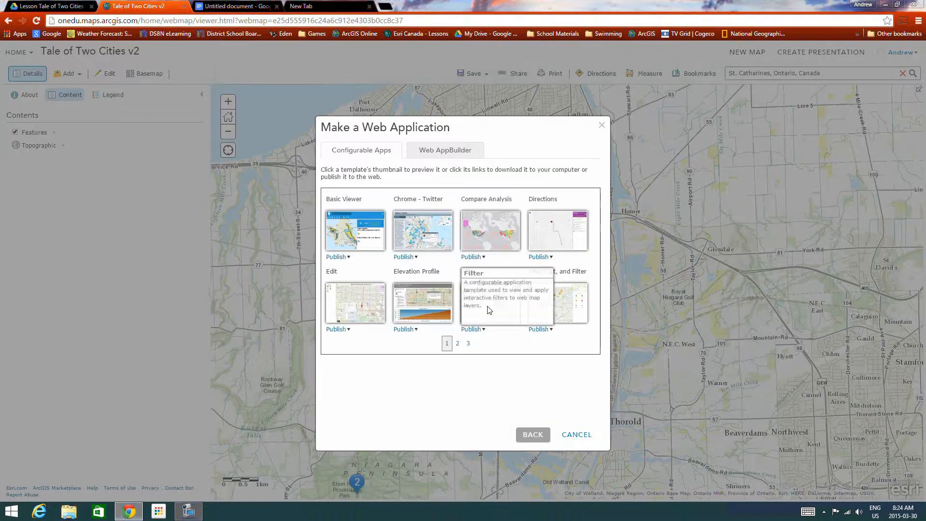
{"action": "left_click", "coordinate": [465, 346]}
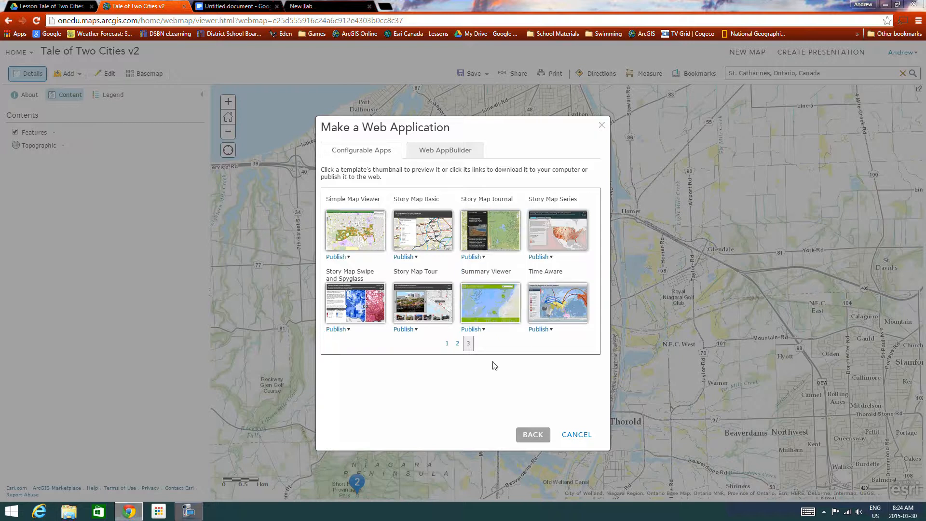
{"action": "left_click", "coordinate": [457, 344]}
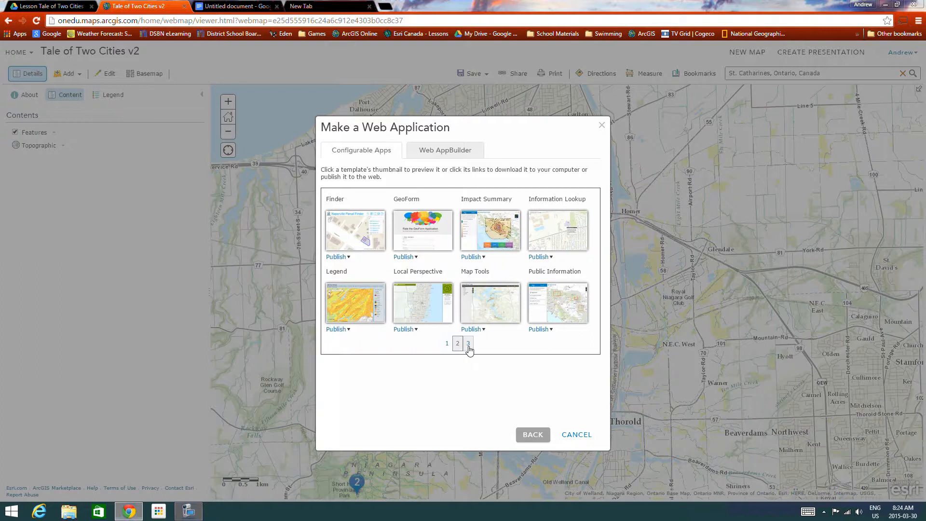
{"action": "left_click", "coordinate": [468, 344]}
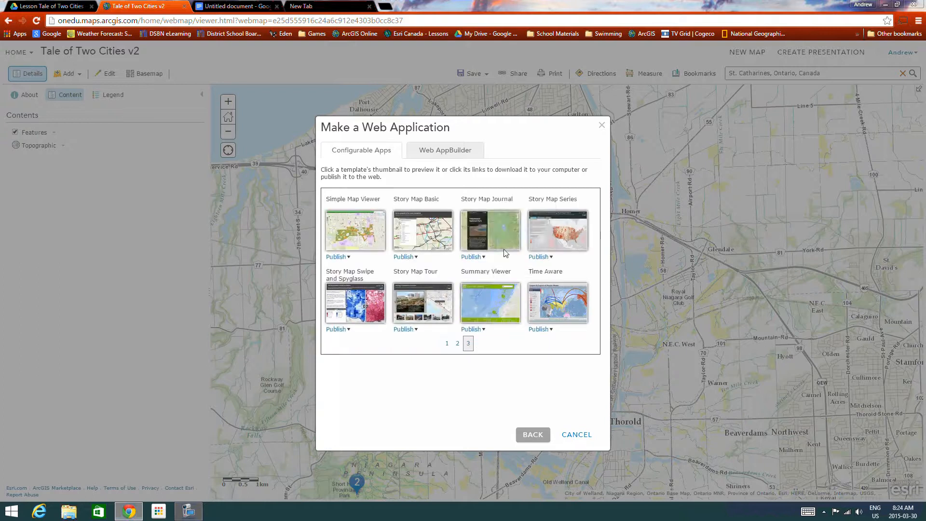
{"action": "left_click", "coordinate": [471, 256]}
{"action": "left_click", "coordinate": [475, 267]}
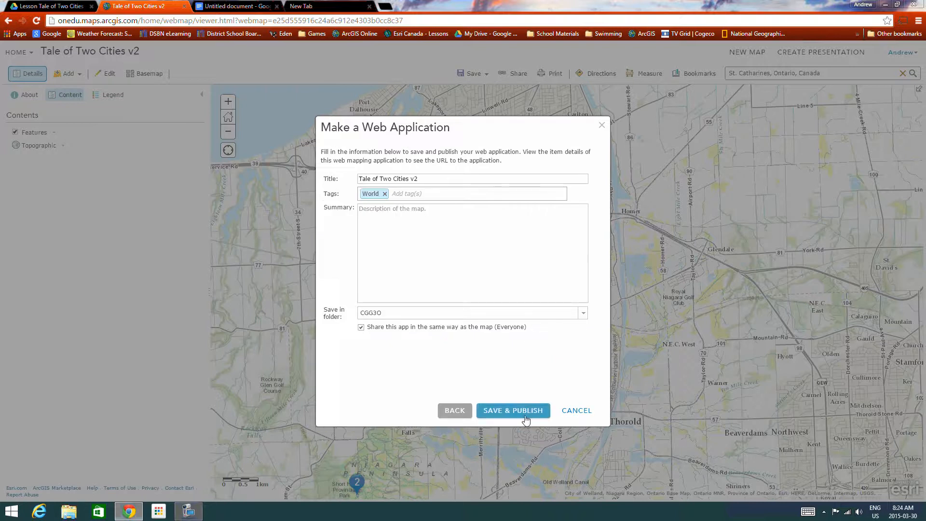
{"action": "left_click", "coordinate": [523, 413]}
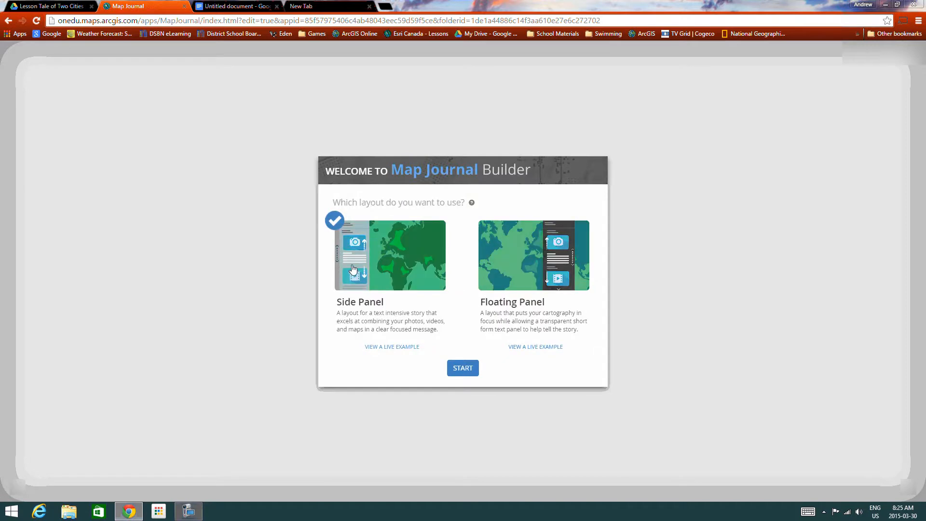
Start the Map Journal with the Side Panel layout and title it "Tale of Two Cities"
{"action": "left_click", "coordinate": [463, 370]}
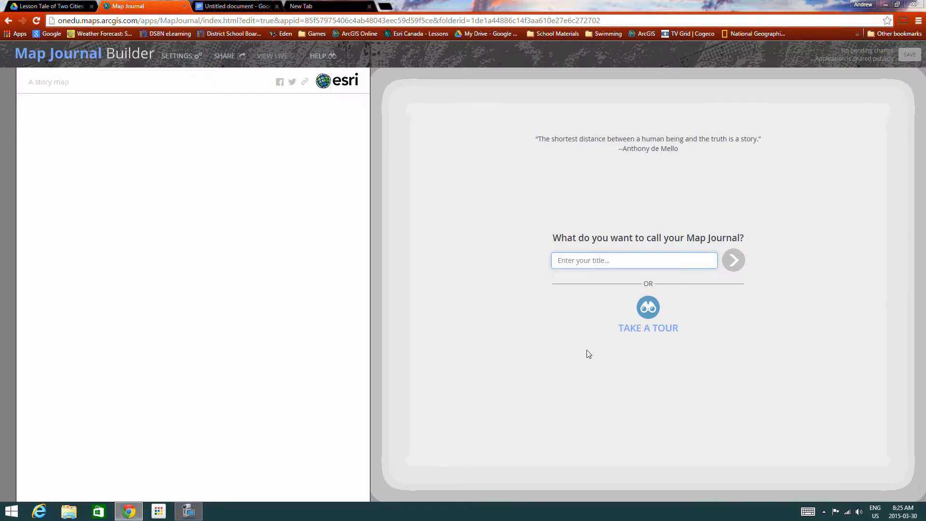
{"action": "type", "text": "t"}
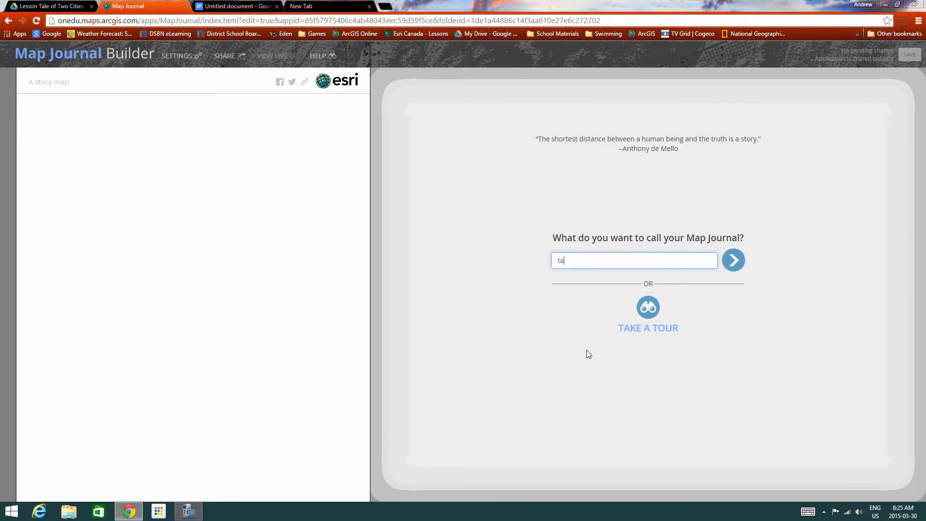
{"action": "key", "text": "BackSpace"}
{"action": "type", "text": "Tale of T"}
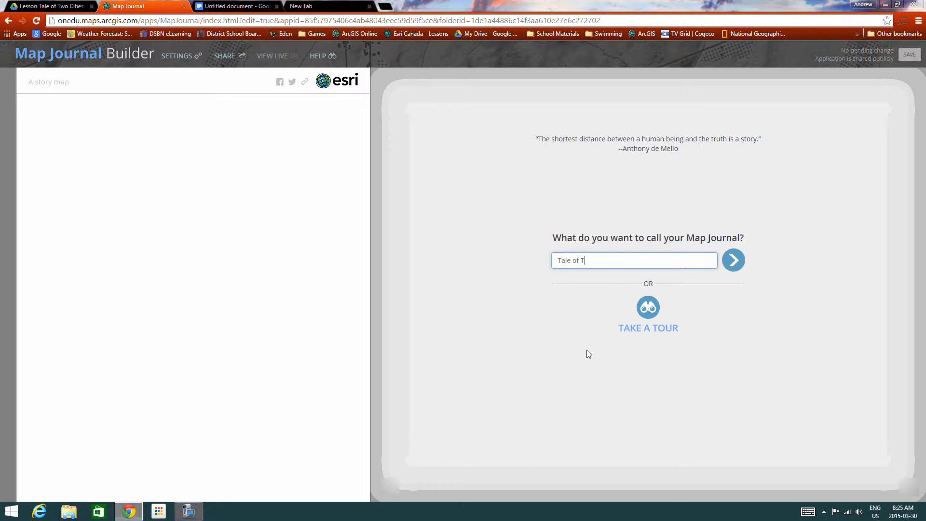
{"action": "type", "text": "wo Cities"}
{"action": "left_click", "coordinate": [733, 261]}
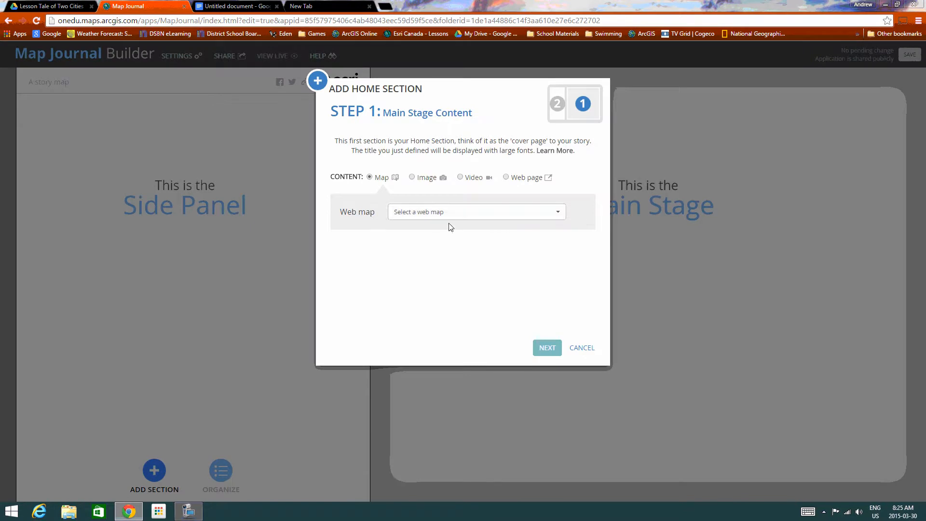
Use the Tale of Two Cities v2 map as the home section's main stage, with a custom location framing both cities' markers
{"action": "left_click", "coordinate": [467, 215]}
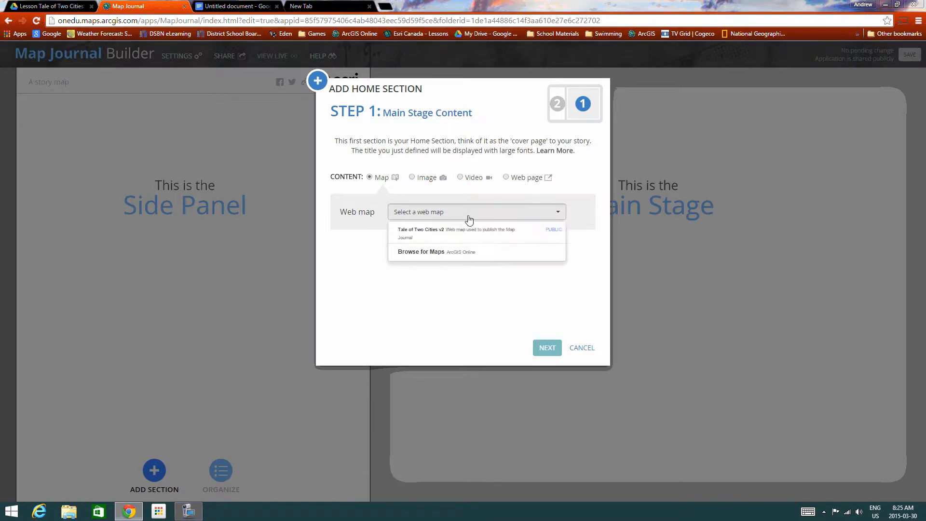
{"action": "left_click", "coordinate": [453, 236]}
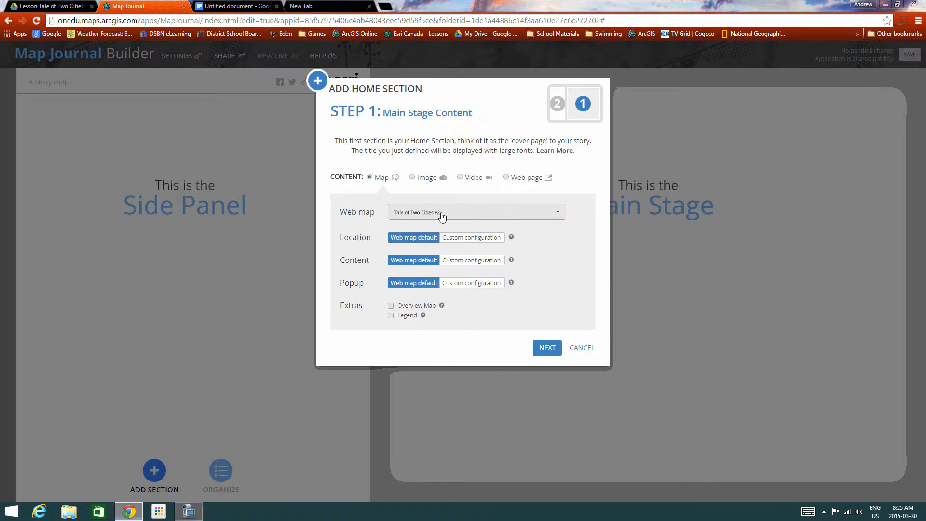
{"action": "left_click", "coordinate": [470, 238]}
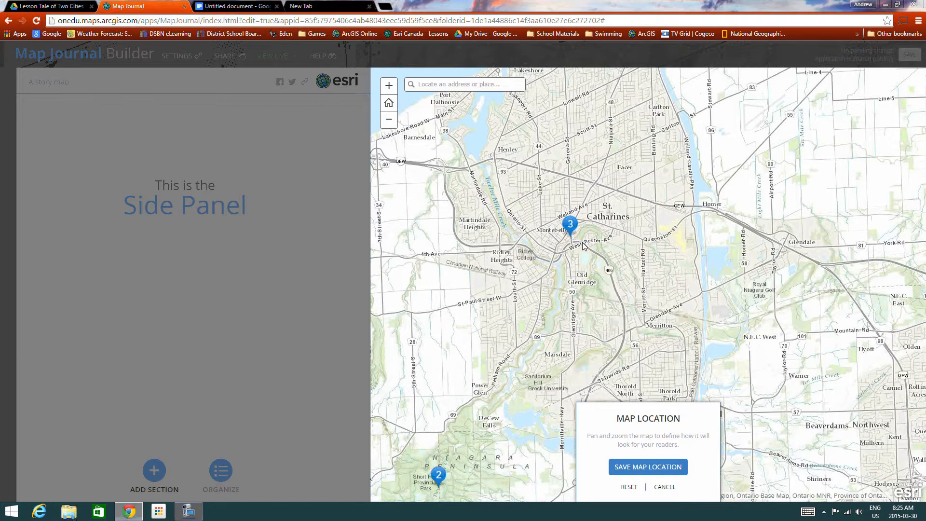
{"action": "scroll", "coordinate": [582, 242], "scroll_direction": "down", "scroll_amount": 7}
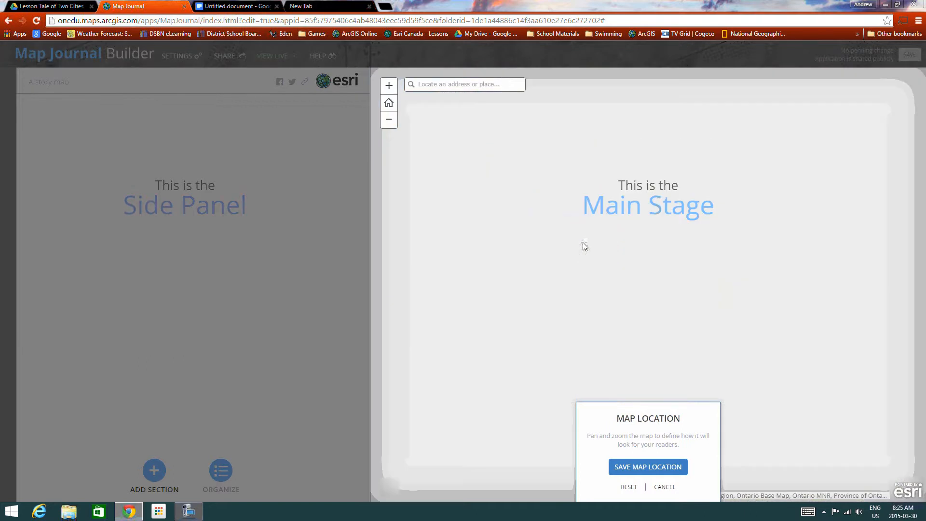
{"action": "scroll", "coordinate": [583, 242], "scroll_direction": "up", "scroll_amount": 10}
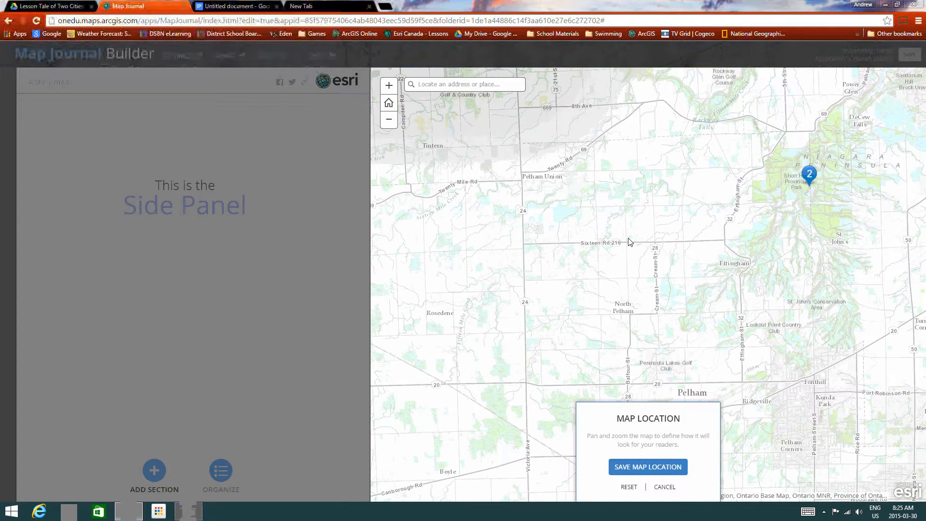
{"action": "scroll", "coordinate": [615, 243], "scroll_direction": "down", "scroll_amount": 1}
{"action": "scroll", "coordinate": [704, 328], "scroll_direction": "down", "scroll_amount": 4}
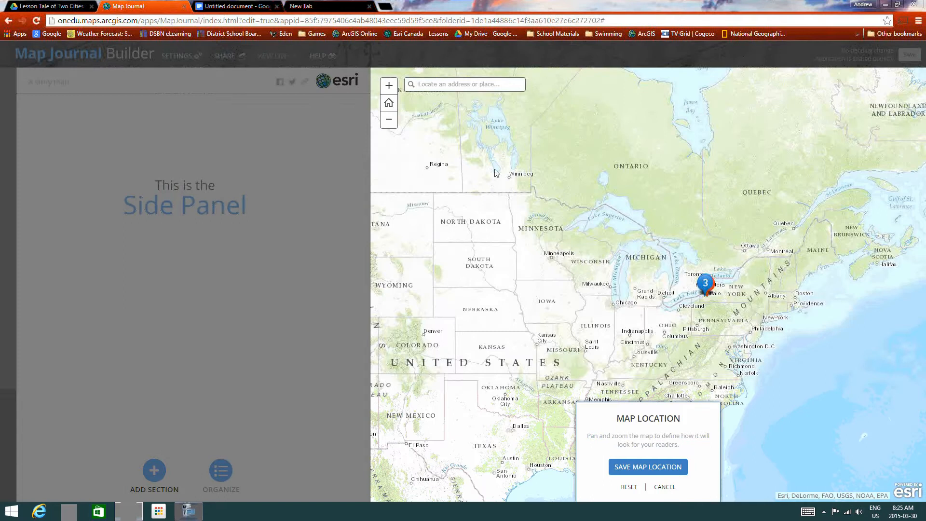
{"action": "left_click", "coordinate": [390, 91]}
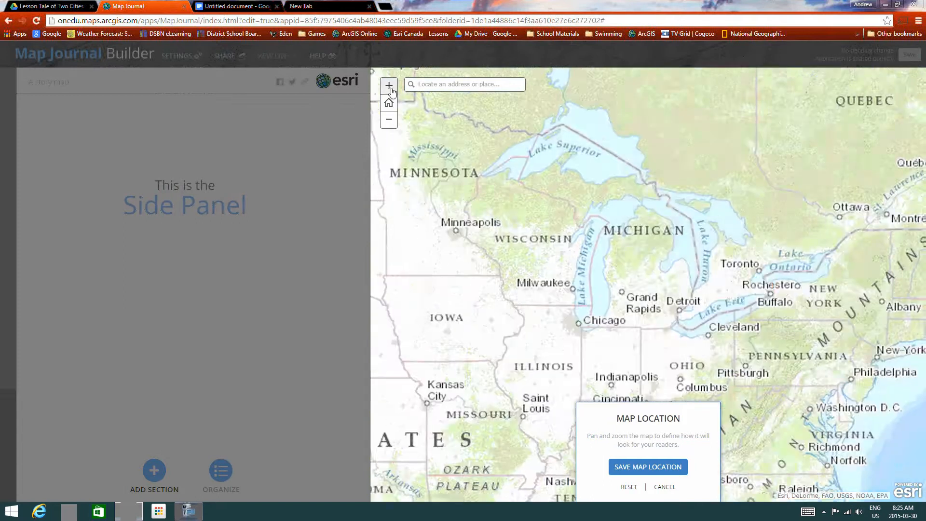
{"action": "left_click_drag", "start_coordinate": [657, 228], "coordinate": [587, 225]}
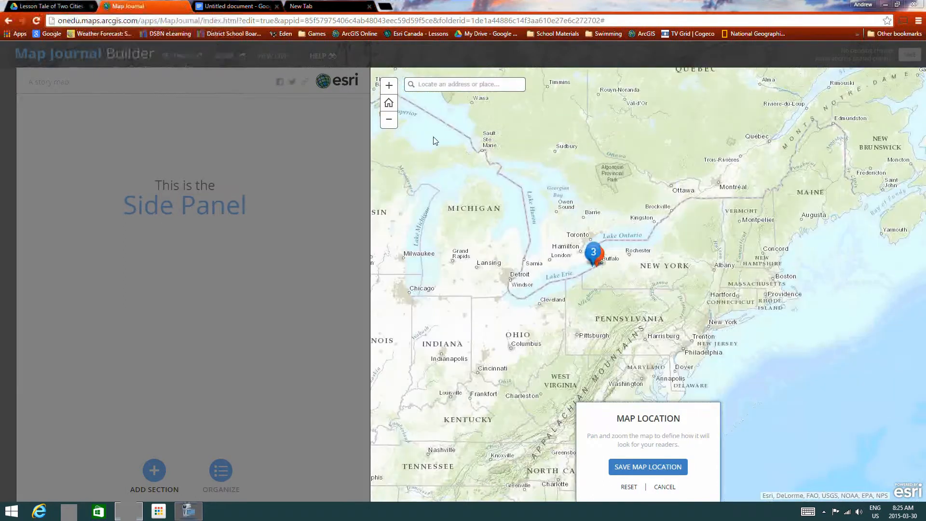
{"action": "left_click", "coordinate": [389, 86]}
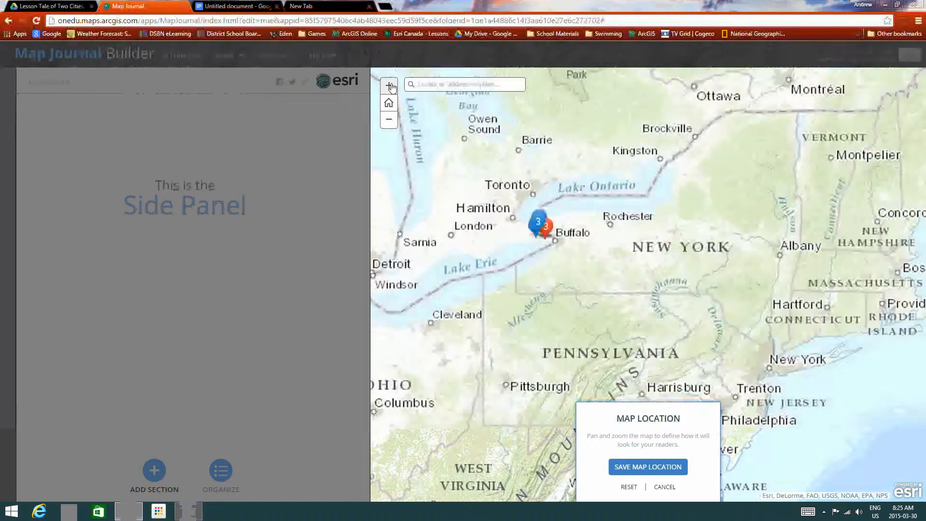
{"action": "left_click_drag", "start_coordinate": [511, 205], "coordinate": [741, 308]}
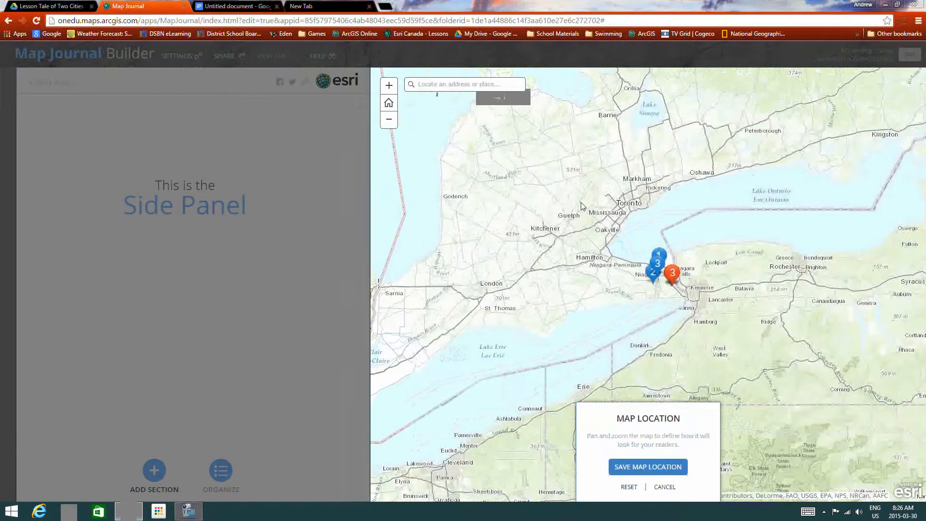
{"action": "left_click", "coordinate": [389, 86]}
{"action": "left_click", "coordinate": [389, 87]}
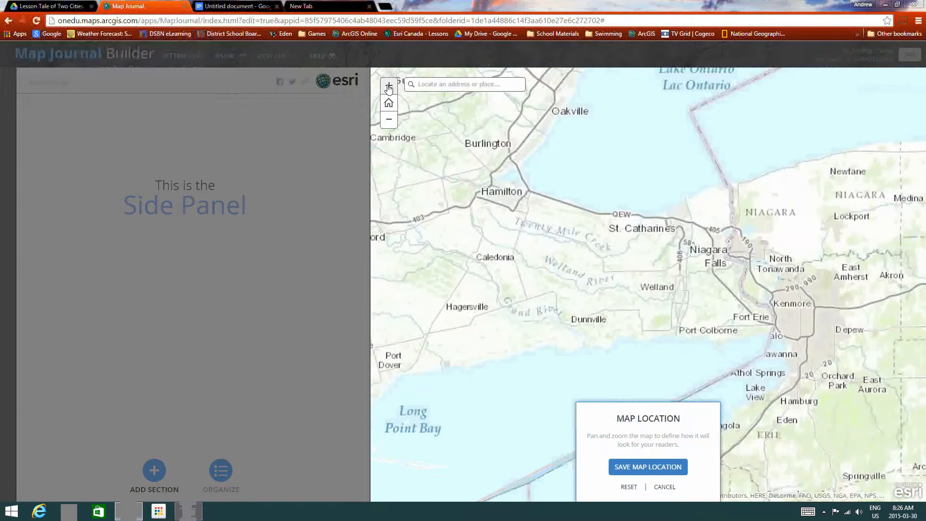
{"action": "left_click", "coordinate": [389, 87]}
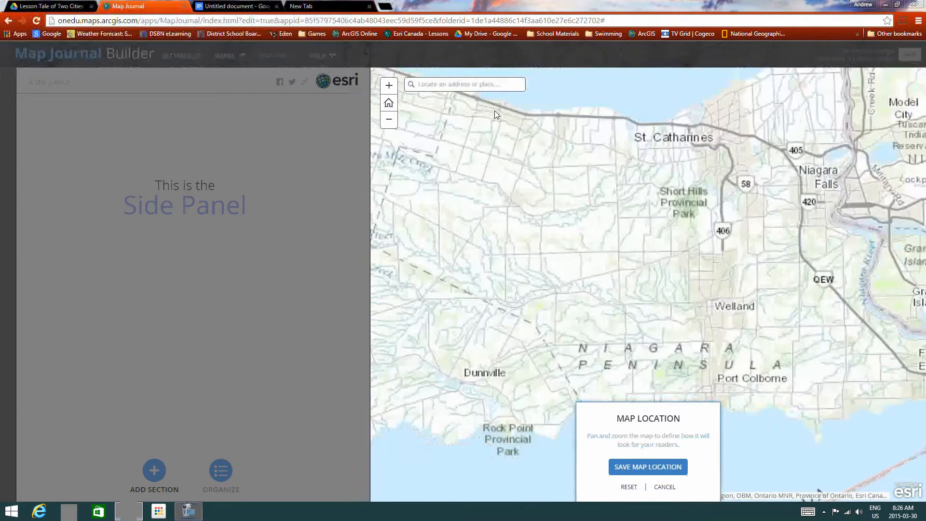
{"action": "left_click_drag", "start_coordinate": [636, 167], "coordinate": [534, 265]}
{"action": "left_click", "coordinate": [387, 87]}
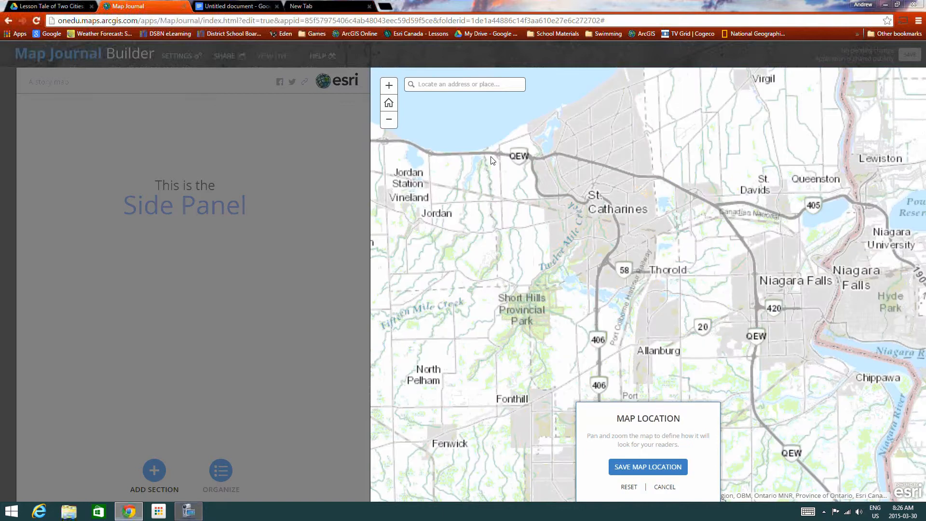
{"action": "left_click_drag", "start_coordinate": [672, 265], "coordinate": [639, 335]}
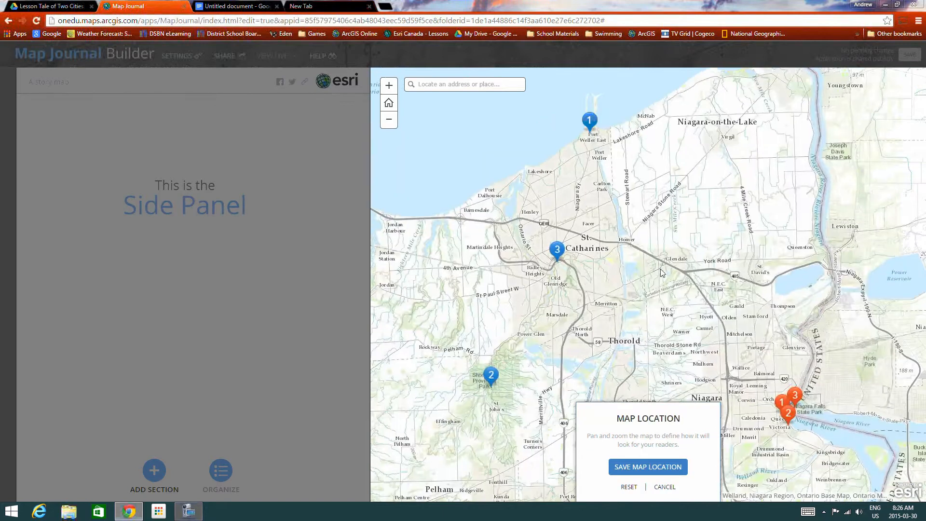
{"action": "left_click_drag", "start_coordinate": [712, 321], "coordinate": [684, 327]}
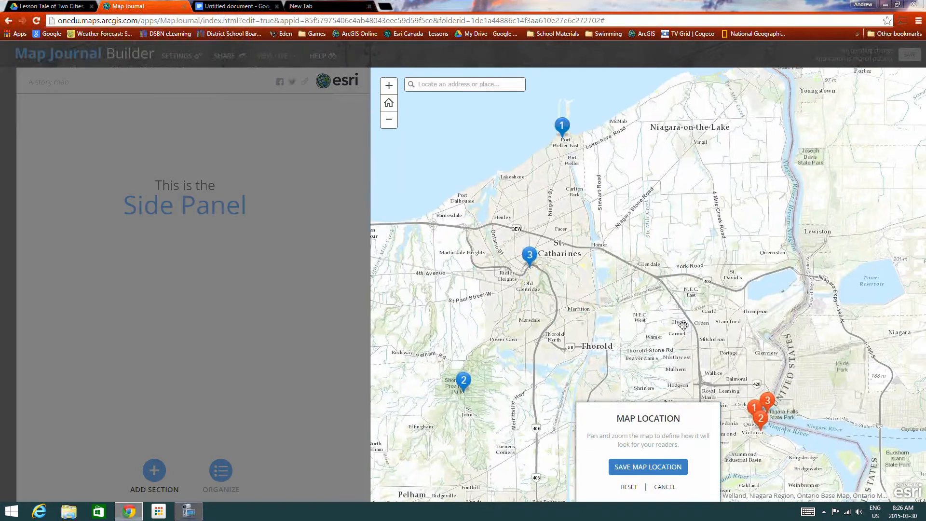
{"action": "left_click", "coordinate": [642, 467]}
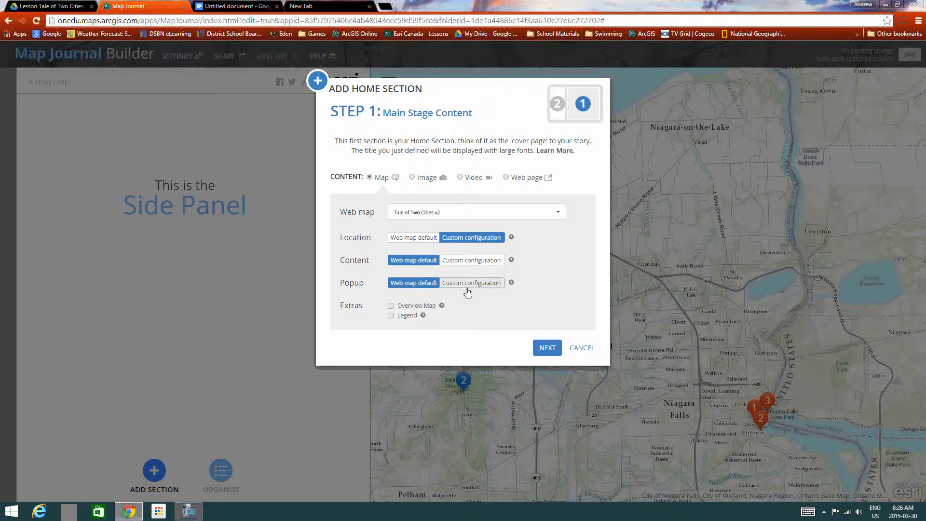
{"action": "left_click", "coordinate": [550, 349]}
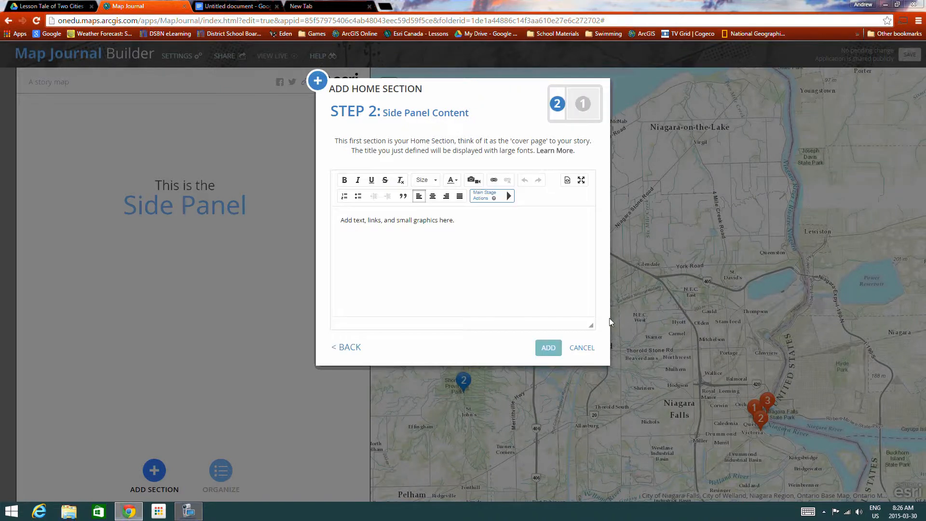
Enter "Write and introduction explaining the project." as the home section's side panel text
{"action": "left_click", "coordinate": [480, 228]}
{"action": "type", "text": "Wr"}
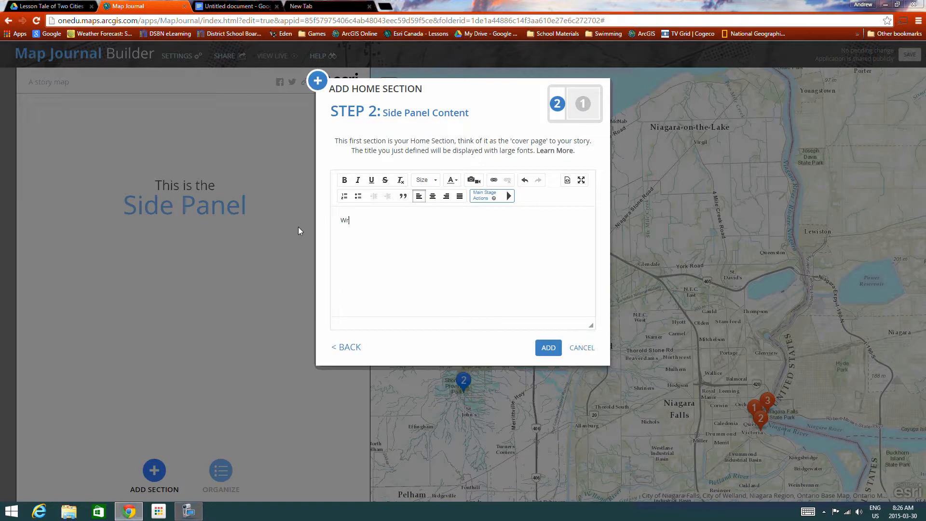
{"action": "type", "text": "ite and introduction explaining the project."}
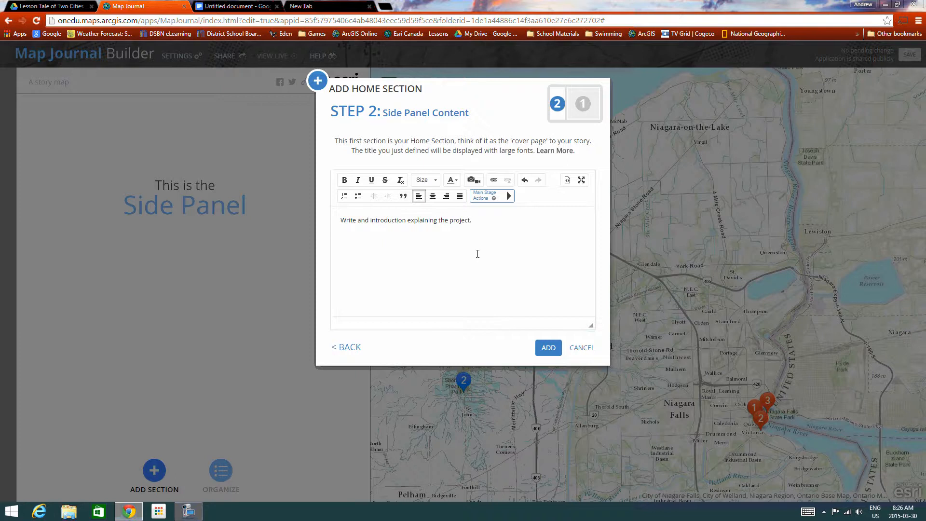
Start inserting an image by URL into the home section's side panel, and search Google Images for "horseshoe falls" in the empty browser tab
{"action": "left_click", "coordinate": [472, 180]}
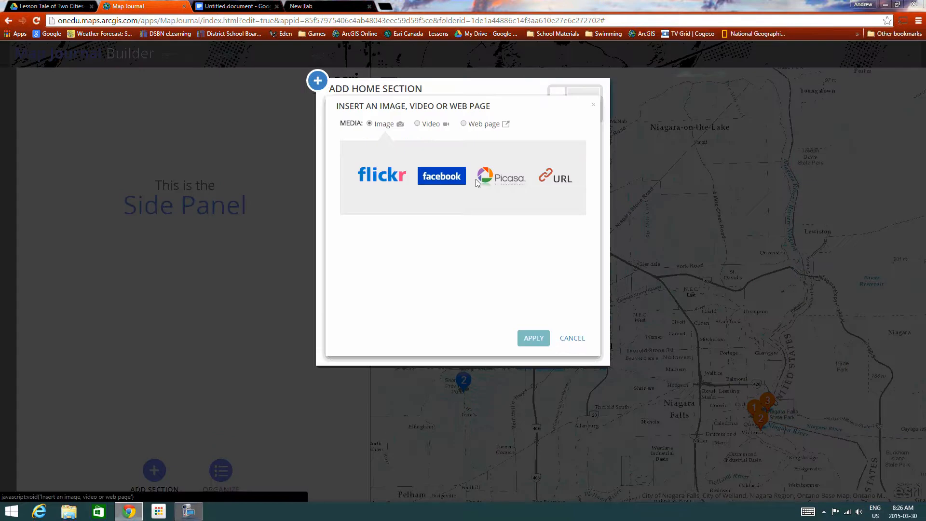
{"action": "left_click", "coordinate": [569, 182]}
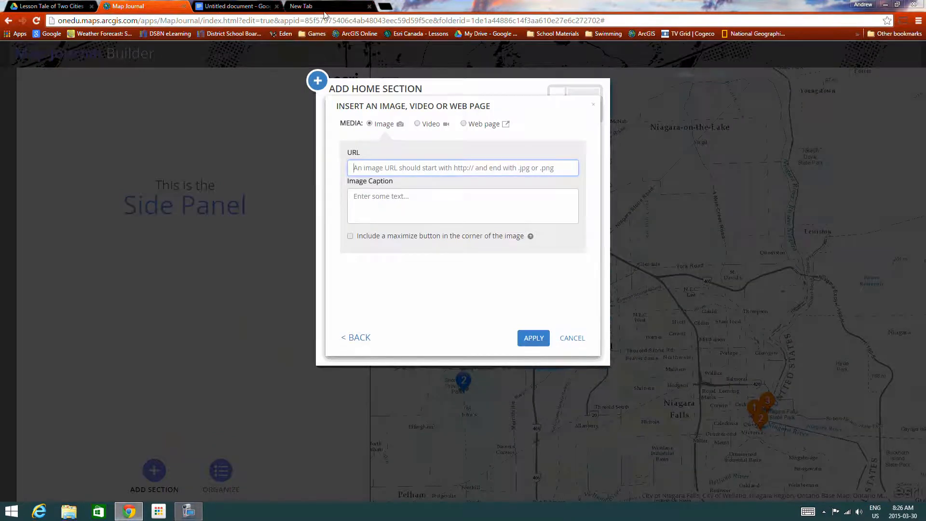
{"action": "left_click", "coordinate": [302, 6]}
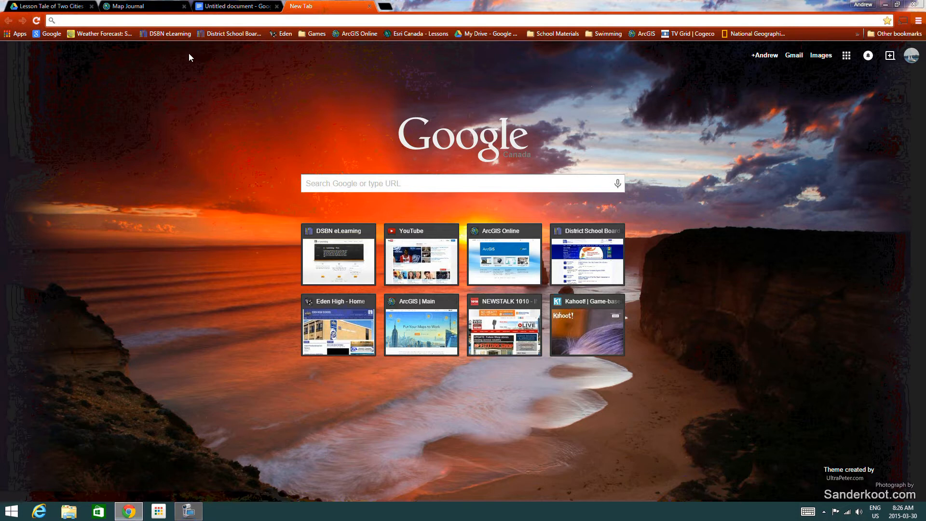
{"action": "type", "text": "fo"}
{"action": "key", "text": "BackSpace"}
{"action": "key", "text": "BackSpace"}
{"action": "key", "text": "BackSpace"}
{"action": "type", "text": "hors"}
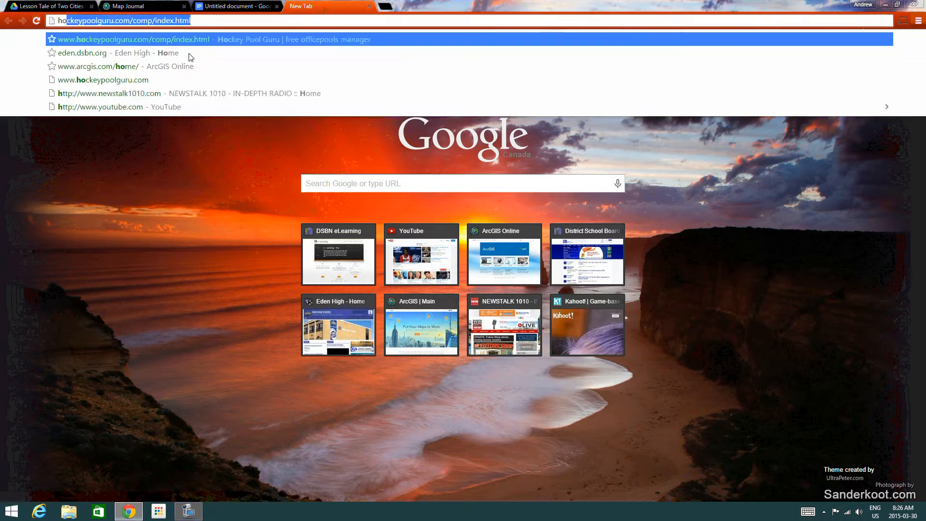
{"action": "type", "text": "eshoe"}
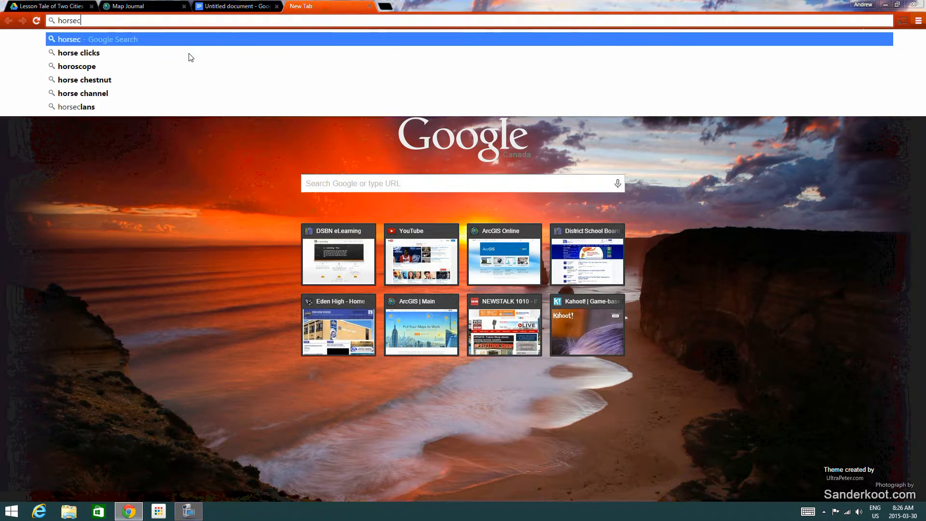
{"action": "type", "text": " falls"}
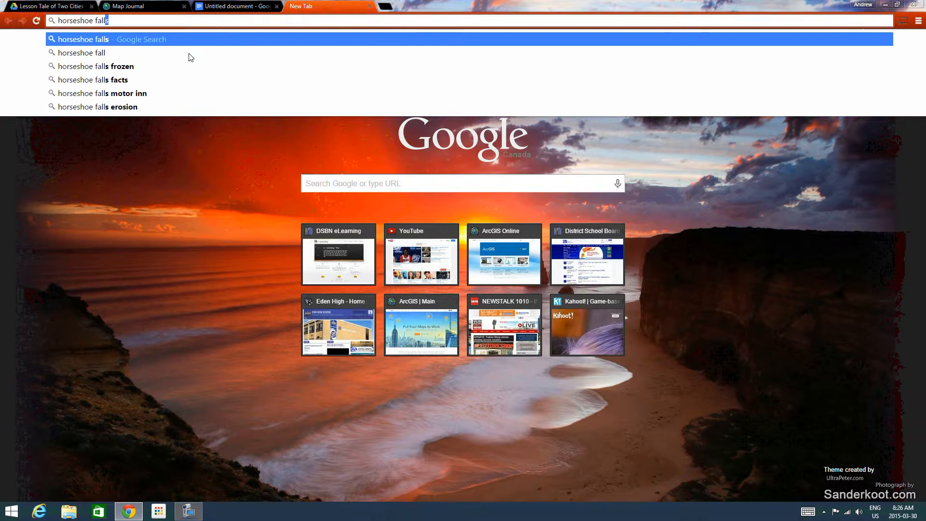
{"action": "key", "text": "Return"}
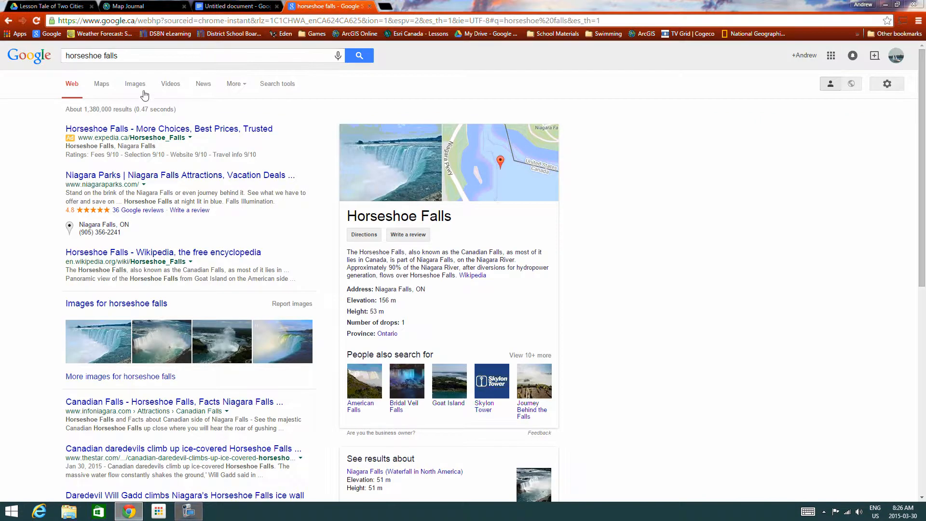
{"action": "left_click", "coordinate": [135, 86]}
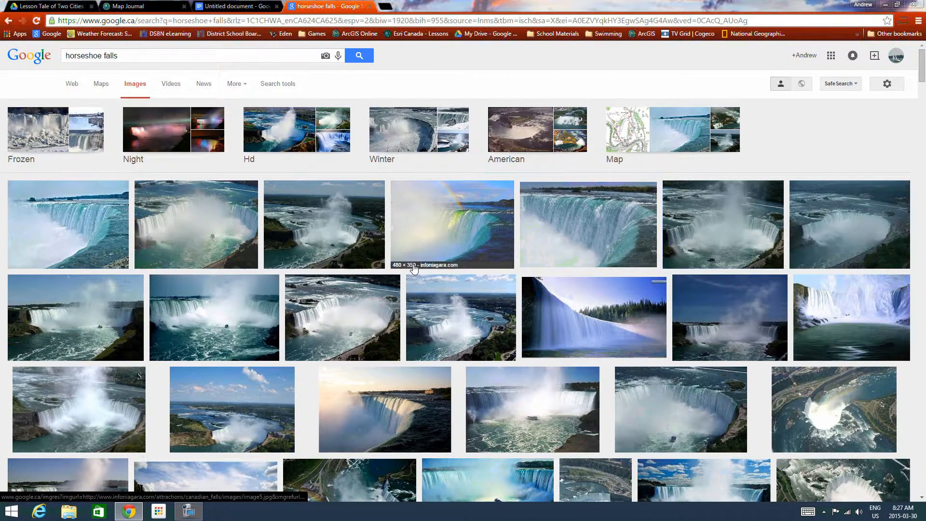
Open the Wikimedia Commons photo "Horseshoe falls in Niagara.JPG" at full size and copy its web address
{"action": "left_click", "coordinate": [86, 314]}
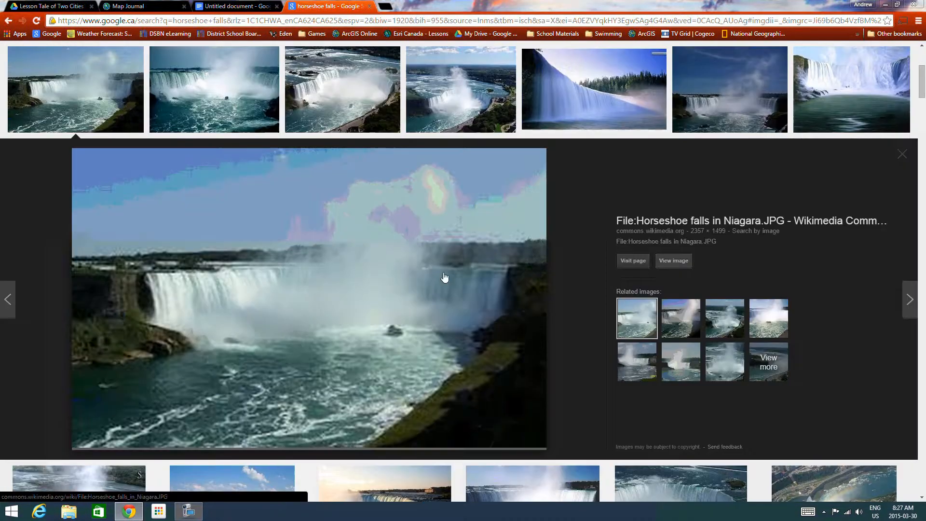
{"action": "left_click", "coordinate": [684, 264]}
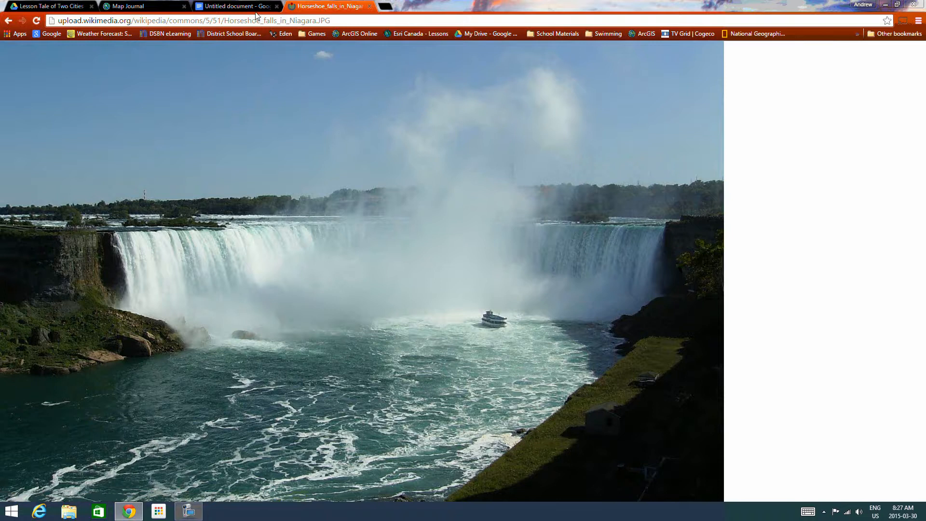
{"action": "left_click", "coordinate": [174, 21]}
{"action": "right_click", "coordinate": [174, 22]}
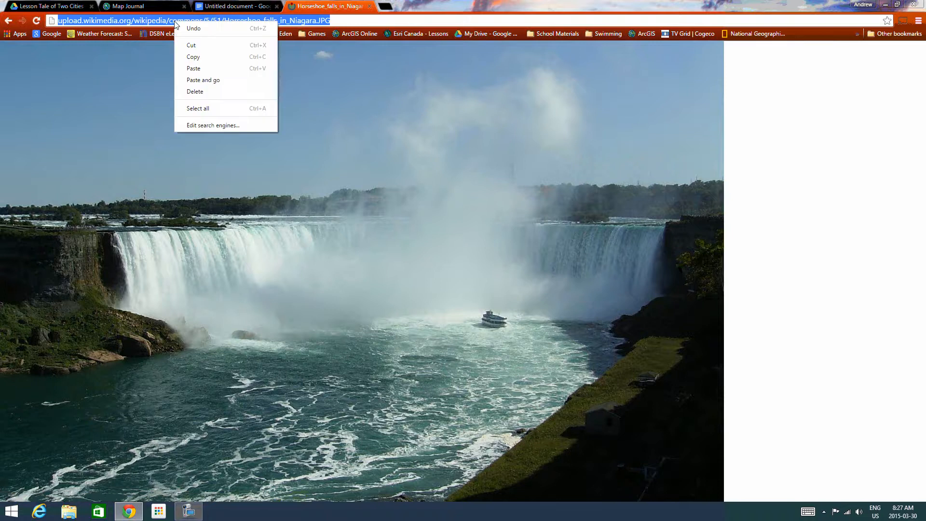
{"action": "left_click", "coordinate": [209, 57]}
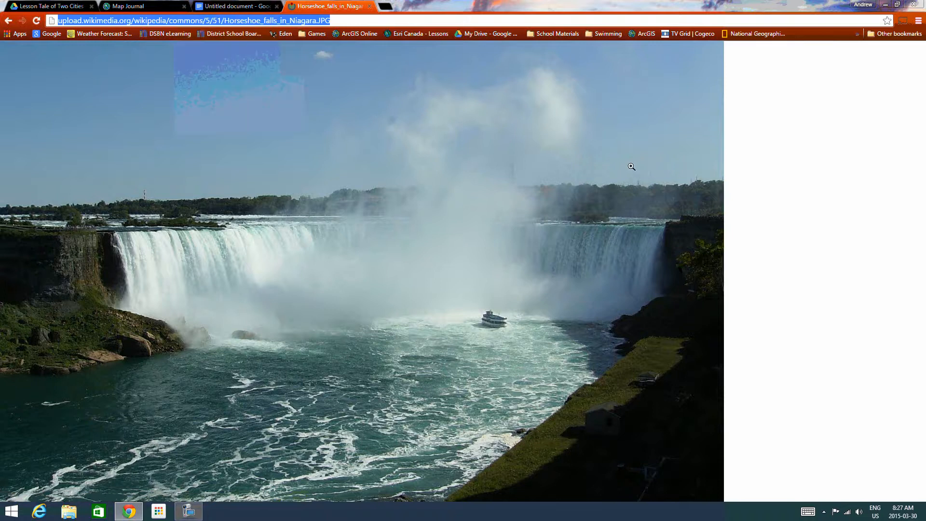
Insert the copied image URL in Map Journal with caption "Horseshoe Falls of Niagara Falls" and a maximize button, then add the home section
{"action": "left_click", "coordinate": [151, 7]}
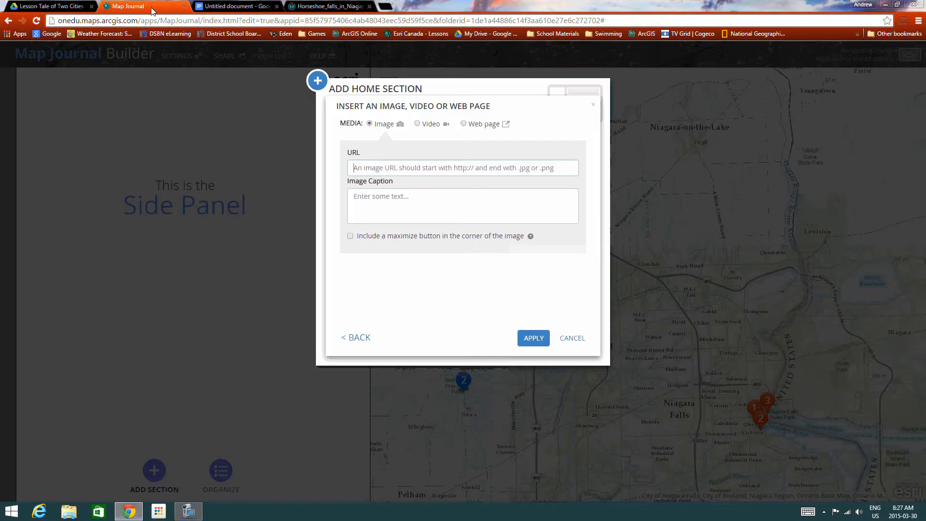
{"action": "right_click", "coordinate": [403, 169]}
{"action": "left_click", "coordinate": [459, 230]}
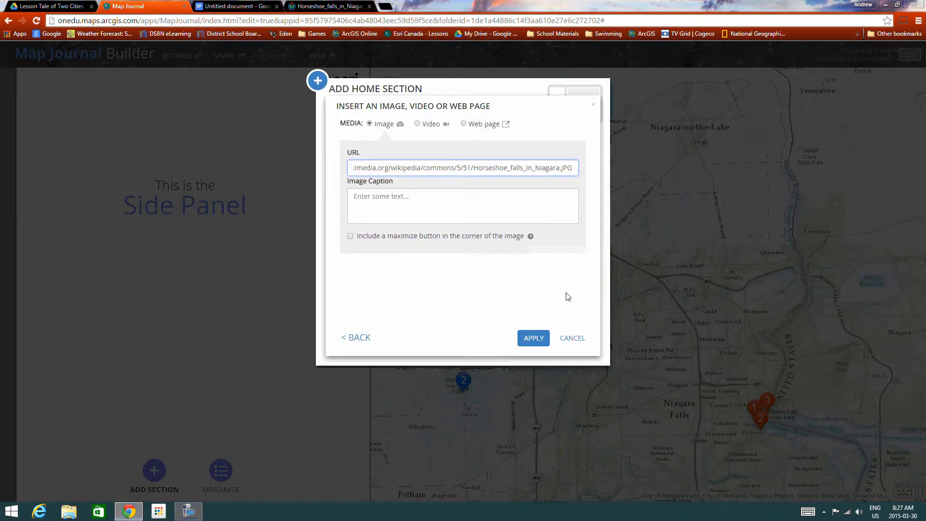
{"action": "left_click", "coordinate": [402, 200]}
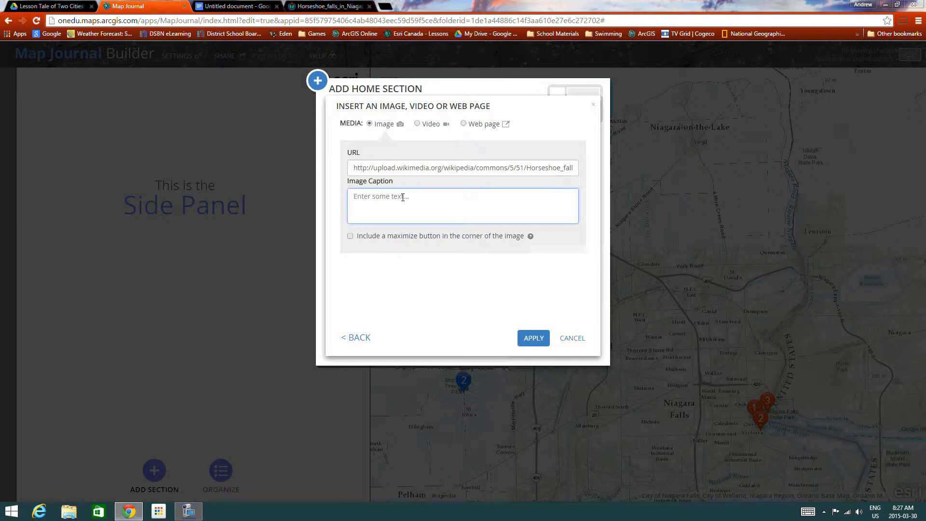
{"action": "type", "text": "H"}
{"action": "left_click", "coordinate": [350, 237]}
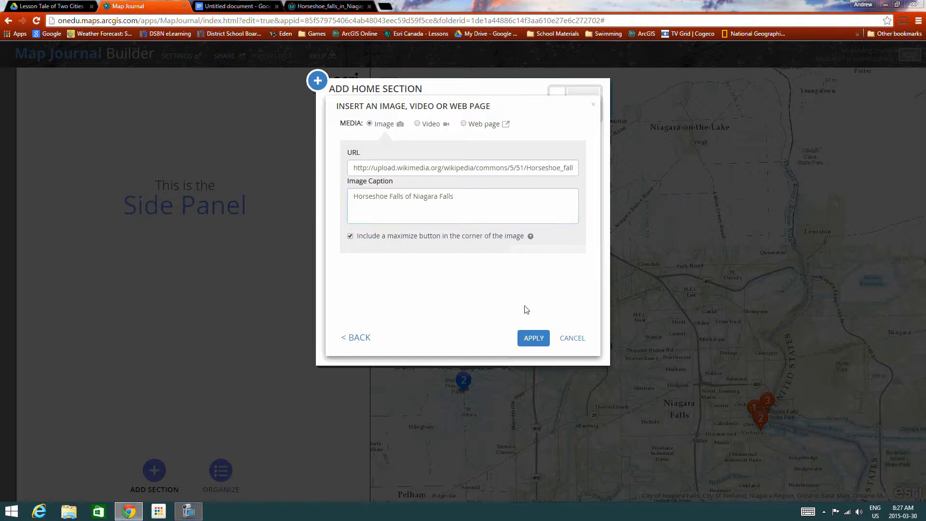
{"action": "left_click", "coordinate": [533, 338]}
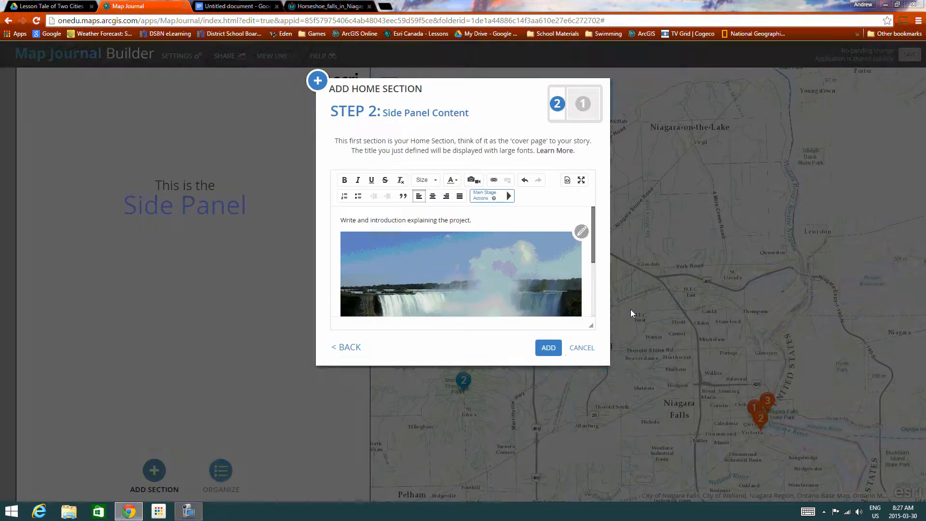
{"action": "left_click", "coordinate": [550, 348]}
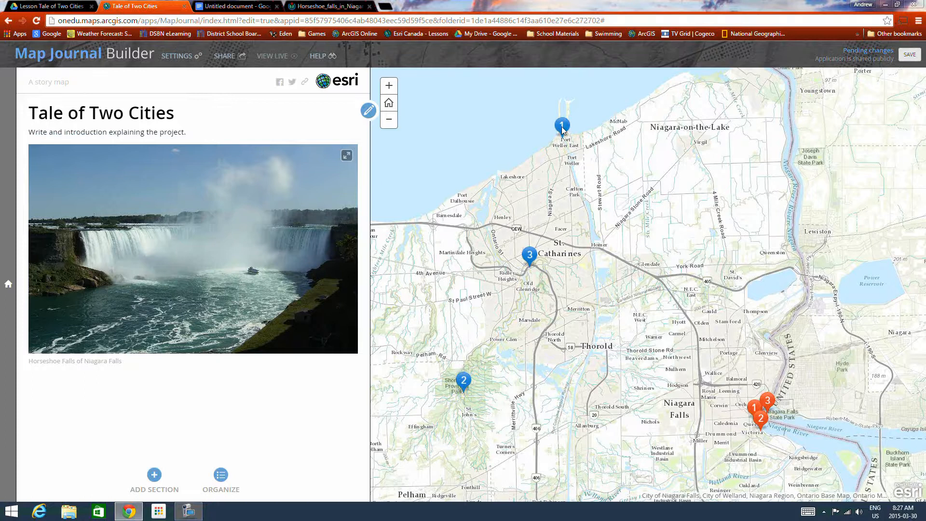
Create a section titled "Welland Canal" with the Tale of Two Cities v2 map, saving a custom location zoomed to blue marker 1 at Port Weller
{"action": "left_click", "coordinate": [154, 474]}
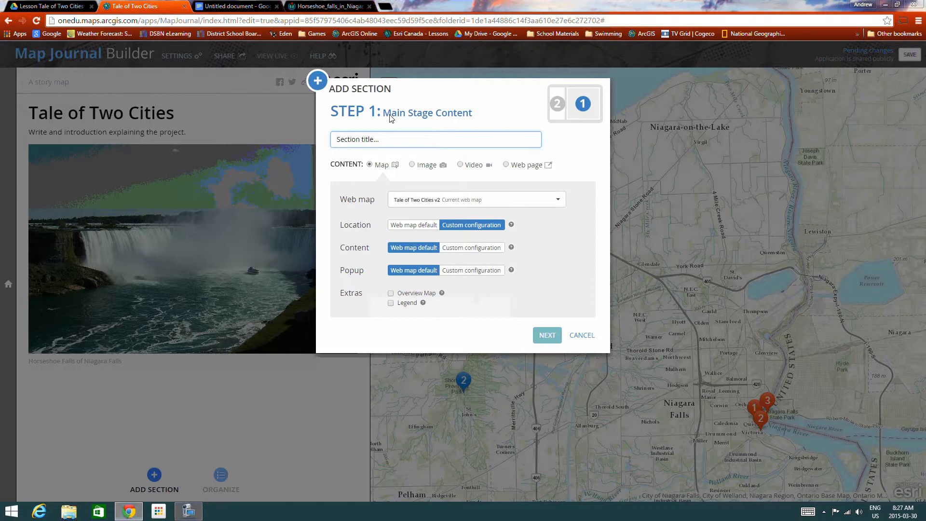
{"action": "type", "text": "Welland Canal"}
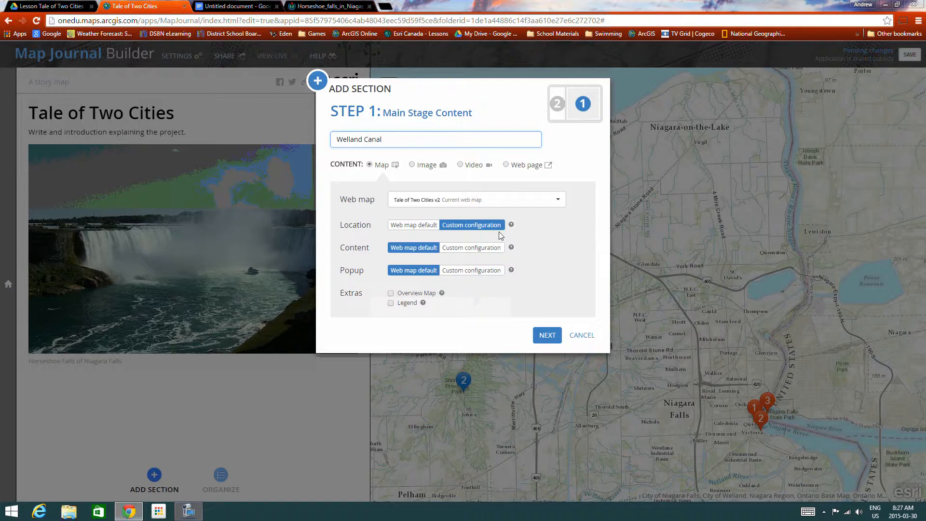
{"action": "left_click", "coordinate": [472, 225]}
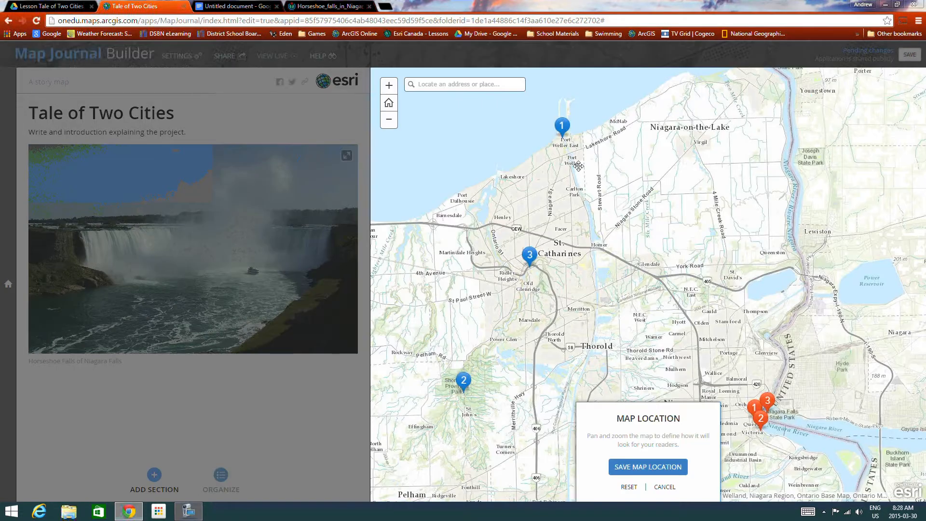
{"action": "left_click_drag", "start_coordinate": [578, 166], "coordinate": [578, 224]}
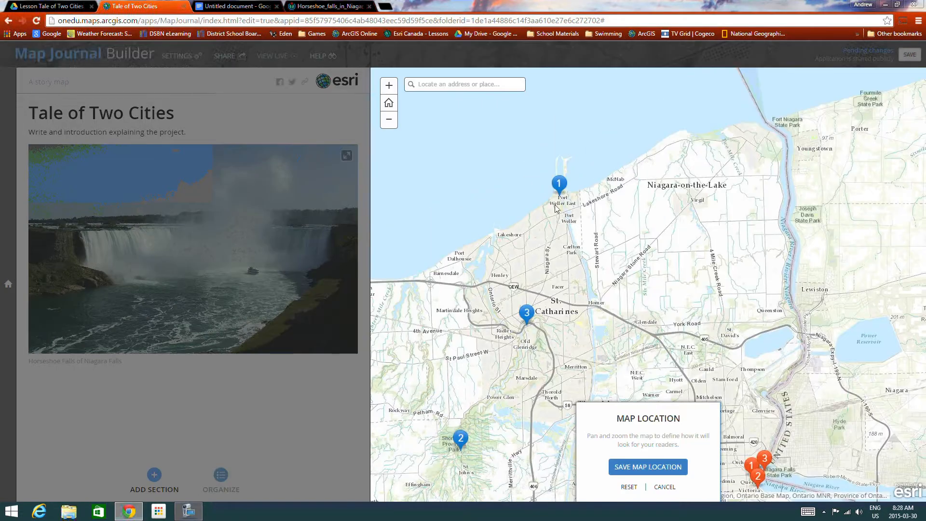
{"action": "scroll", "coordinate": [576, 201], "scroll_direction": "up", "scroll_amount": 5}
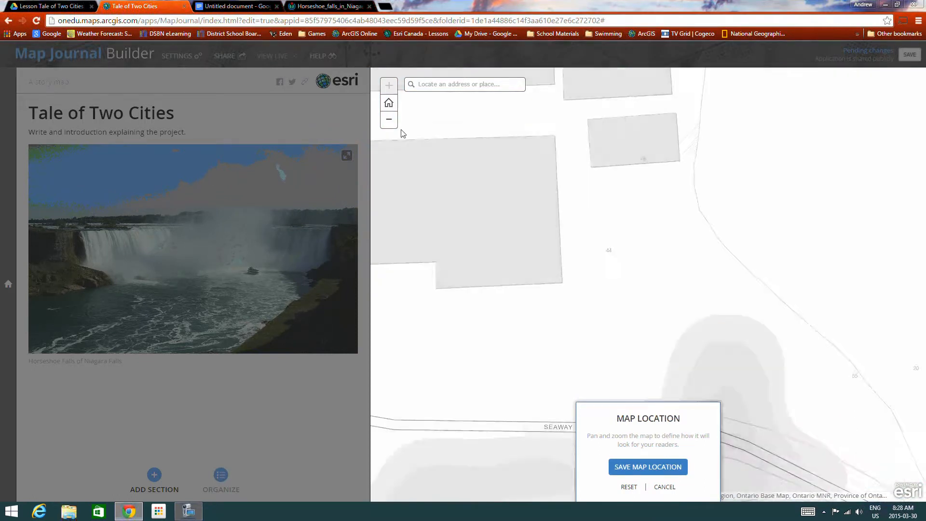
{"action": "left_click", "coordinate": [389, 120]}
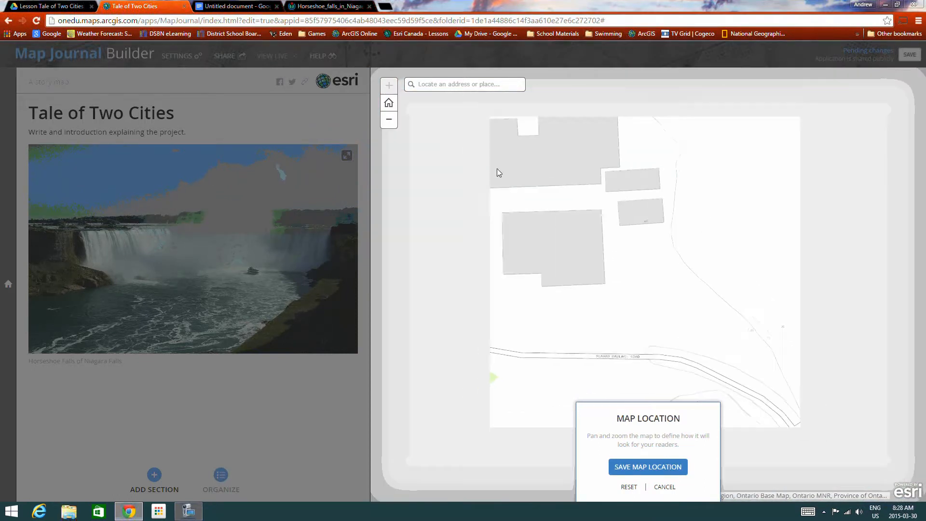
{"action": "double_click", "coordinate": [389, 120]}
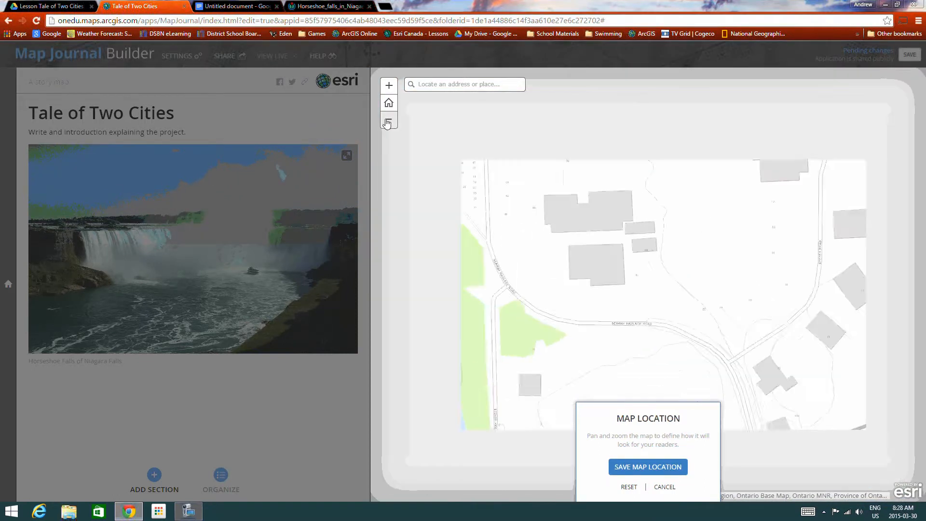
{"action": "left_click_drag", "start_coordinate": [488, 227], "coordinate": [581, 354]}
{"action": "left_click_drag", "start_coordinate": [548, 202], "coordinate": [546, 264]}
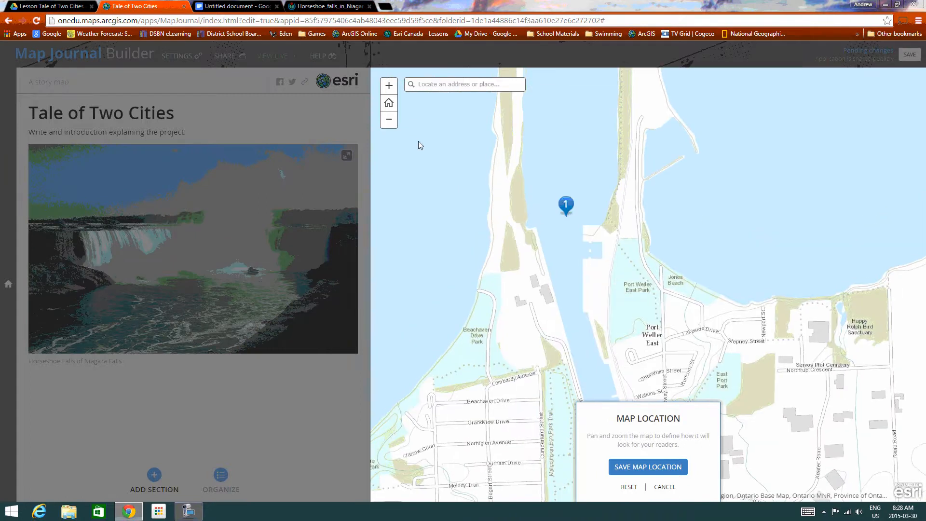
{"action": "left_click", "coordinate": [389, 119]}
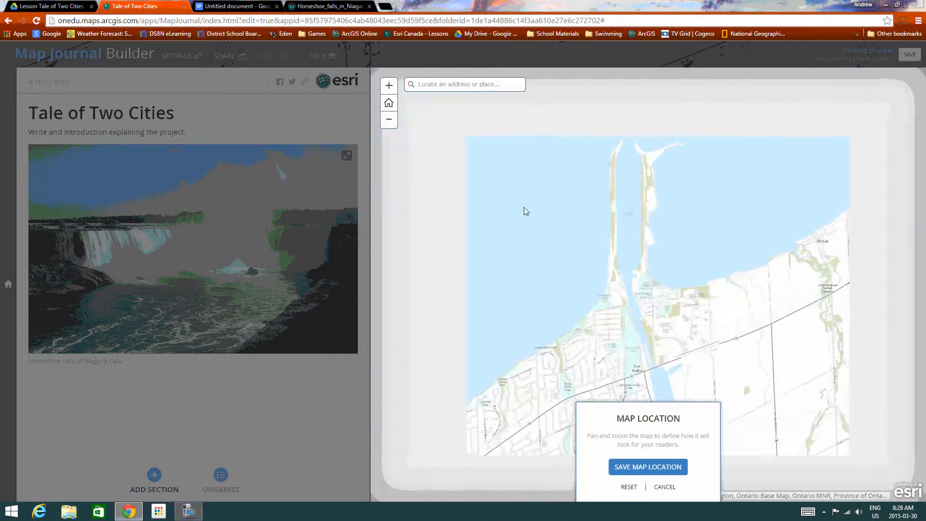
{"action": "left_click_drag", "start_coordinate": [581, 280], "coordinate": [521, 225]}
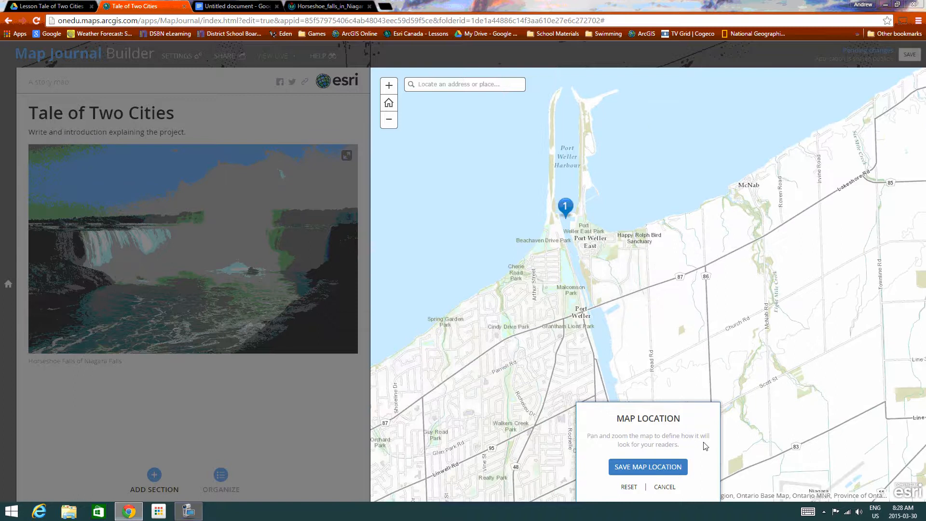
{"action": "left_click", "coordinate": [640, 468]}
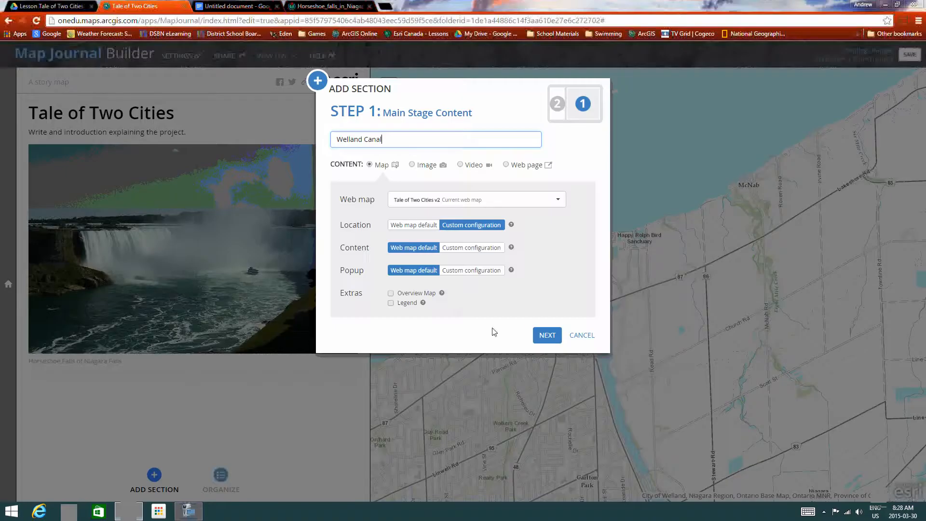
{"action": "left_click", "coordinate": [545, 336]}
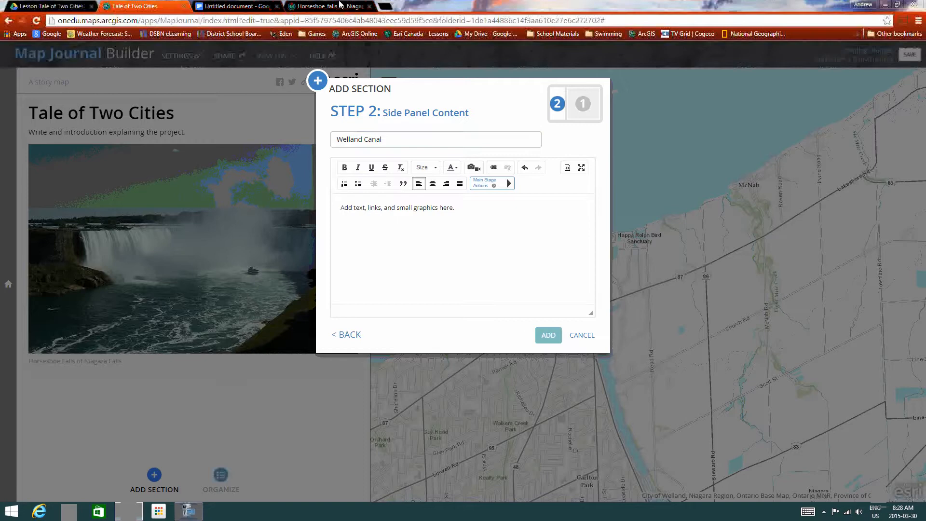
Copy the Welland Canal description and both ratings from the Google Docs table into the section's side panel text in Map Journal
{"action": "left_click", "coordinate": [234, 6]}
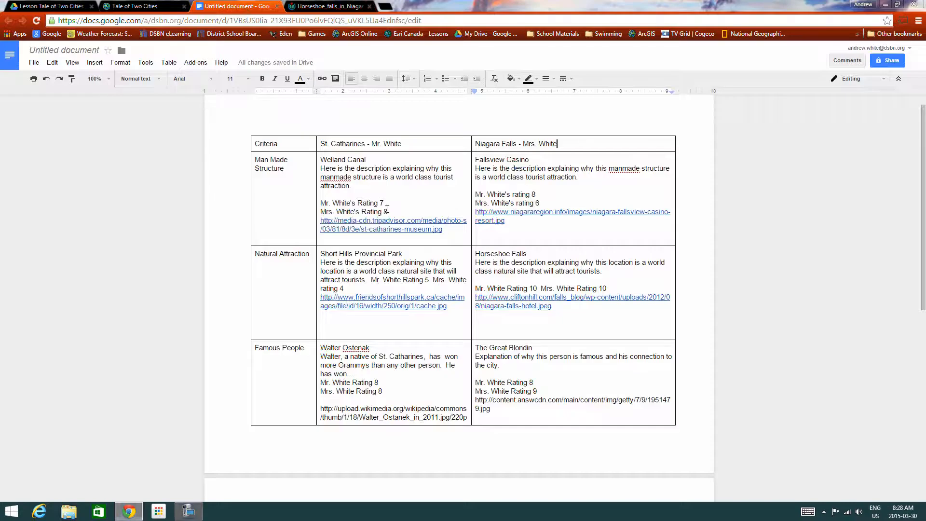
{"action": "left_click_drag", "start_coordinate": [387, 208], "coordinate": [323, 161]}
{"action": "right_click", "coordinate": [324, 161]}
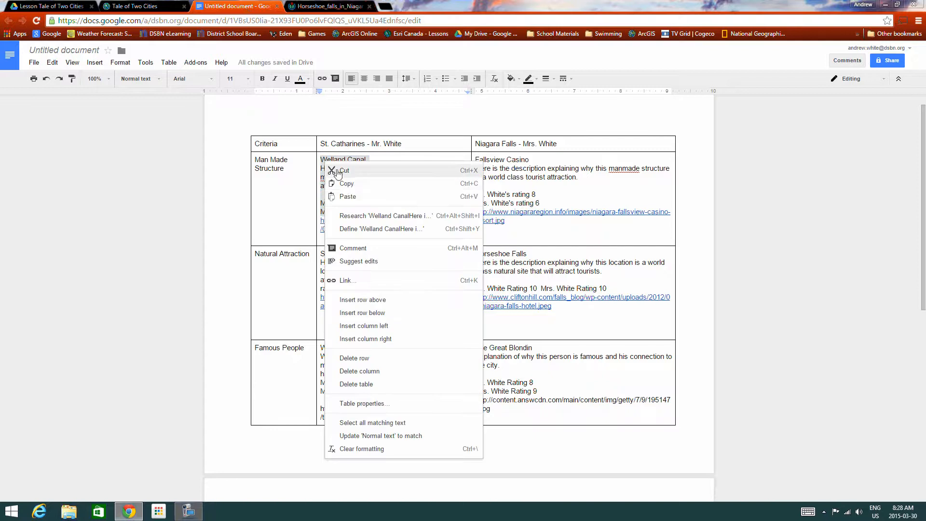
{"action": "left_click", "coordinate": [344, 182]}
{"action": "left_click", "coordinate": [170, 5]}
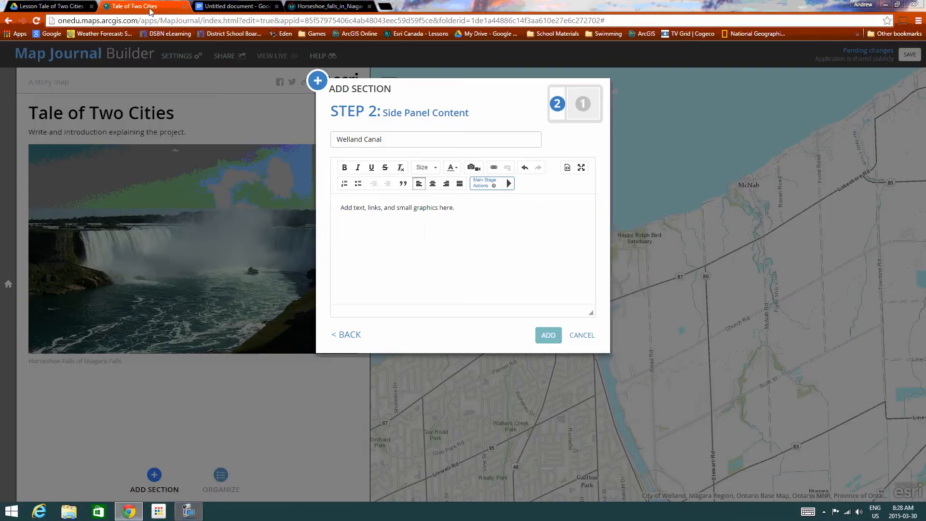
{"action": "left_click", "coordinate": [361, 210]}
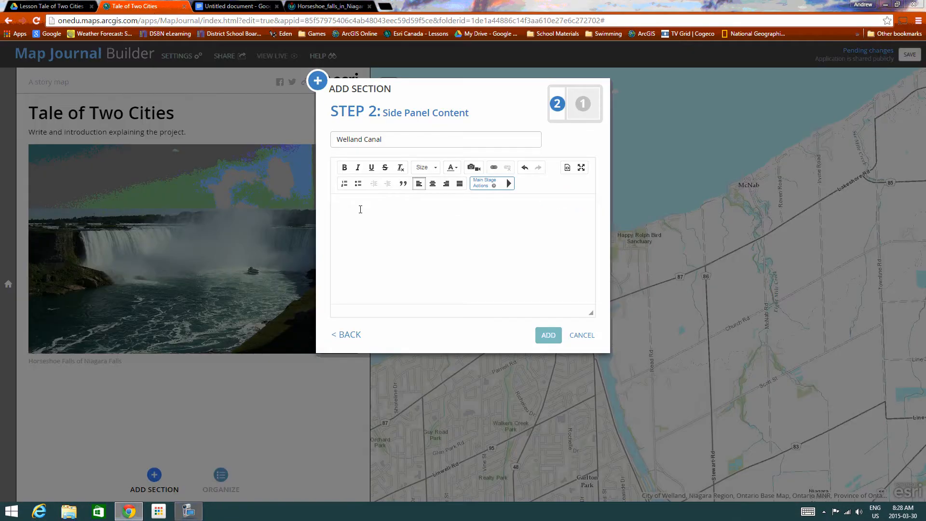
{"action": "key", "text": "ctrl+v"}
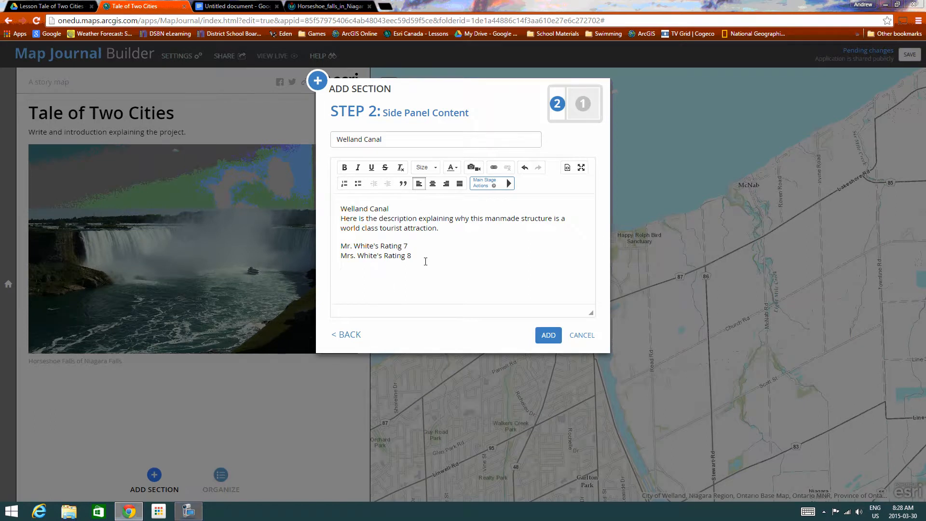
Start inserting an image in the Welland Canal side panel, then switch to Google Docs and copy the st-catharines-museum.jpg address from its table cell
{"action": "left_click", "coordinate": [472, 167]}
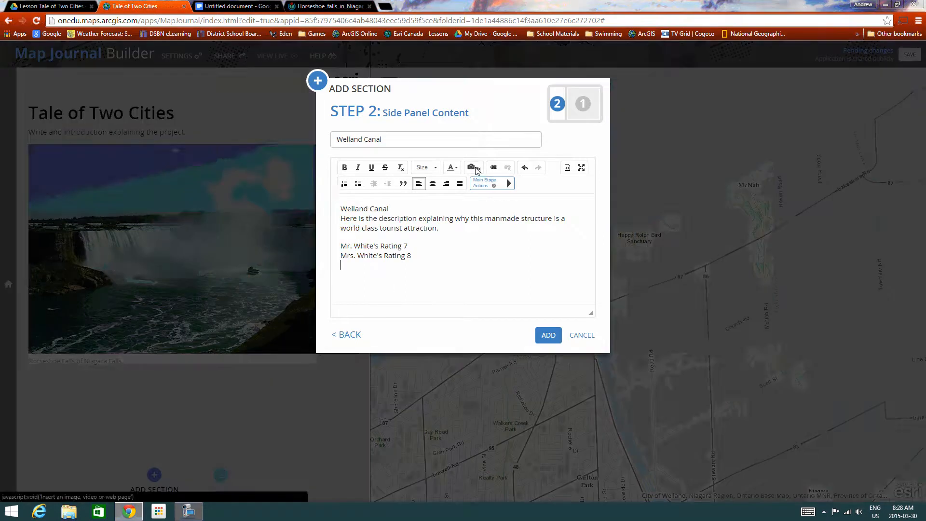
{"action": "left_click", "coordinate": [558, 179]}
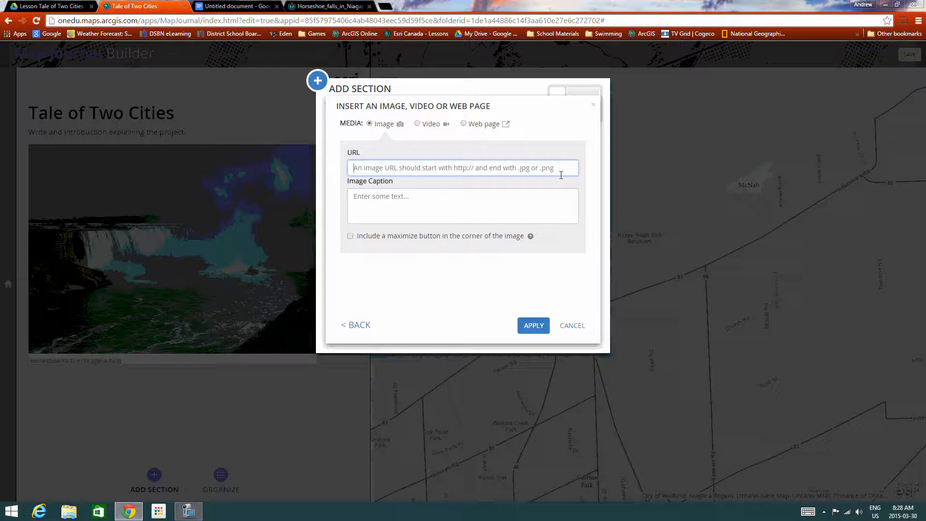
{"action": "left_click", "coordinate": [228, 7]}
{"action": "left_click", "coordinate": [451, 227]}
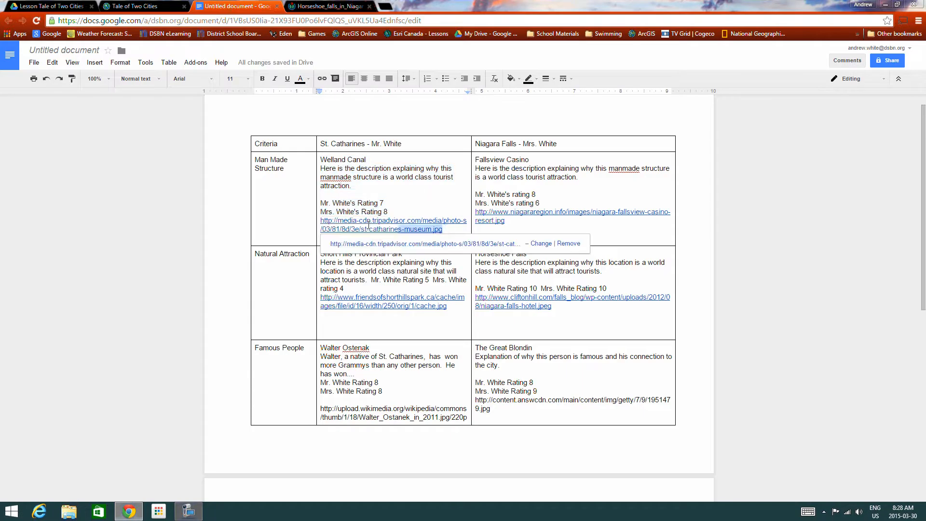
{"action": "left_click_drag", "start_coordinate": [451, 228], "coordinate": [318, 224]}
{"action": "right_click", "coordinate": [369, 224]}
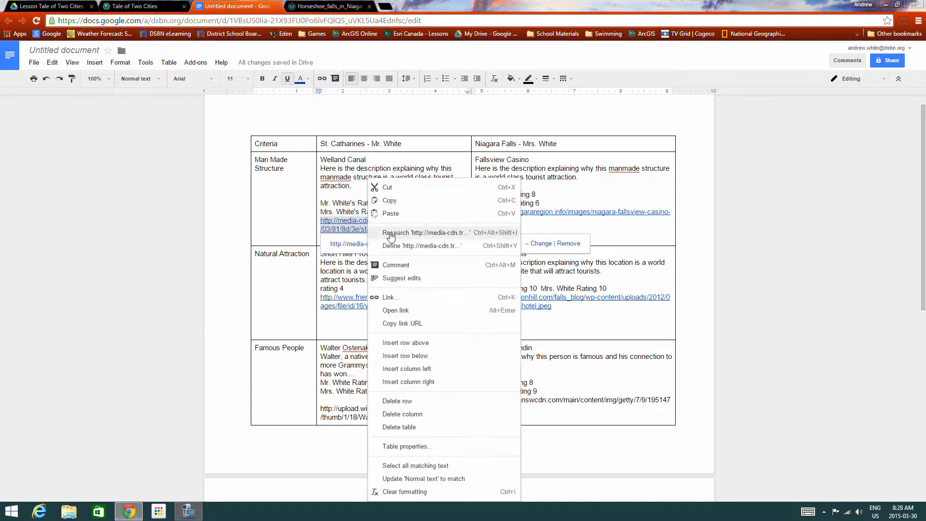
{"action": "left_click", "coordinate": [386, 201]}
Insert the copied image URL in Map Journal with caption "Welland Canal Museum" and a maximize button, then add the Welland Canal section
{"action": "left_click", "coordinate": [149, 8]}
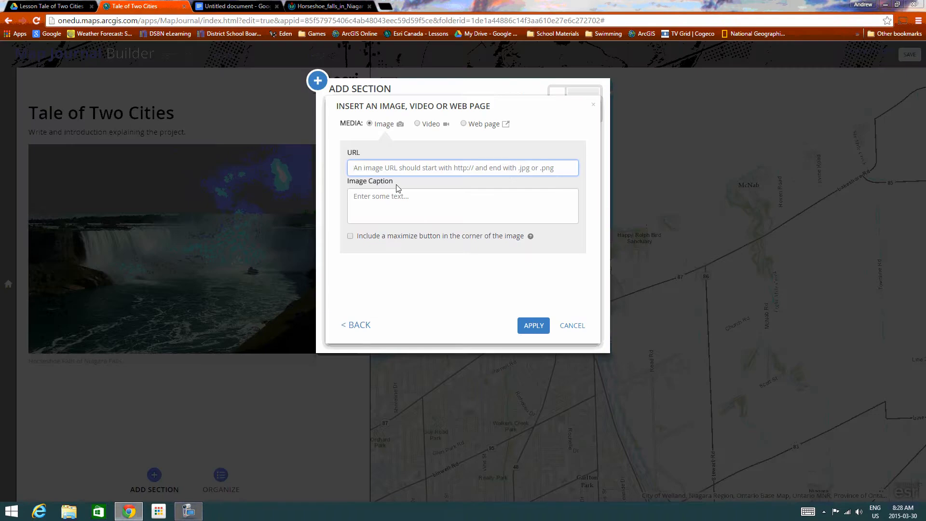
{"action": "key", "text": "ctrl+v"}
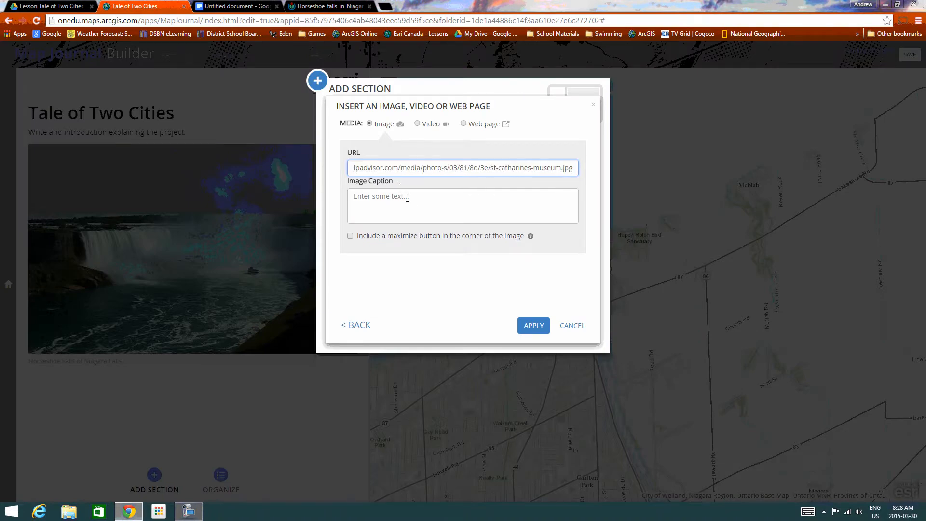
{"action": "left_click", "coordinate": [408, 198]}
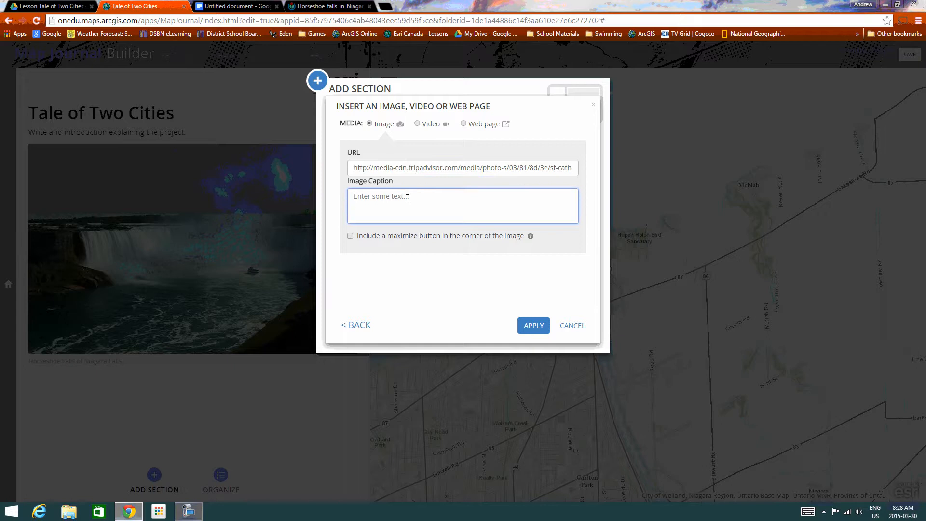
{"action": "type", "text": "Welland Canal Museum"}
{"action": "left_click", "coordinate": [530, 327]}
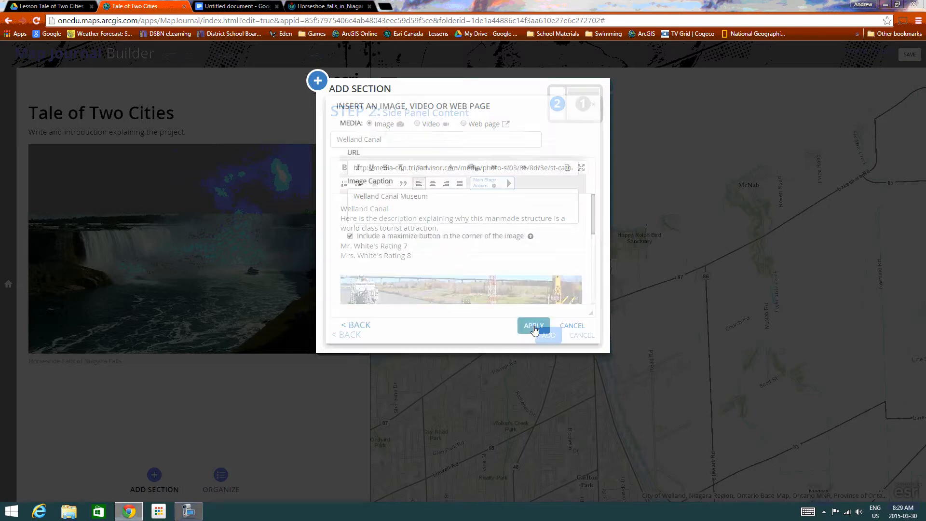
{"action": "left_click", "coordinate": [548, 335]}
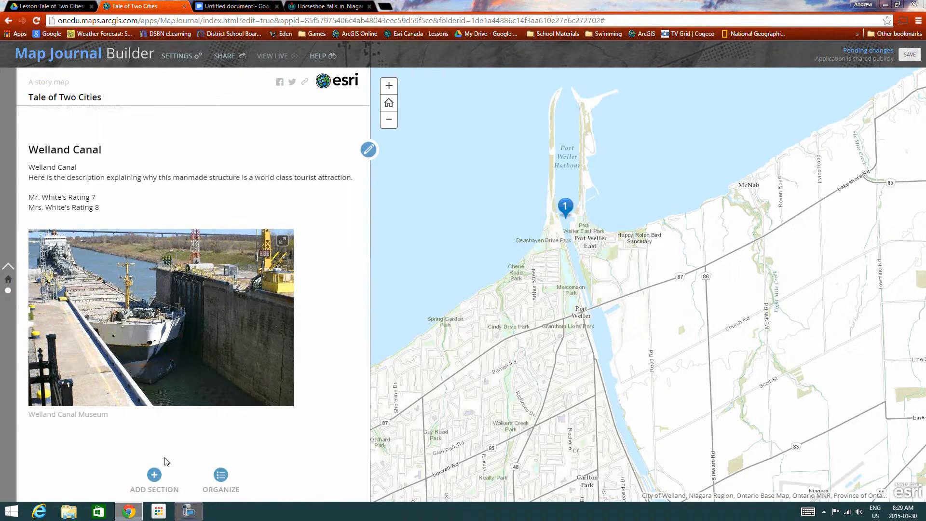
Start a new section, copy the Fallsview Casino description and both ratings from the Google Docs table, and return to Map Journal
{"action": "left_click", "coordinate": [154, 475]}
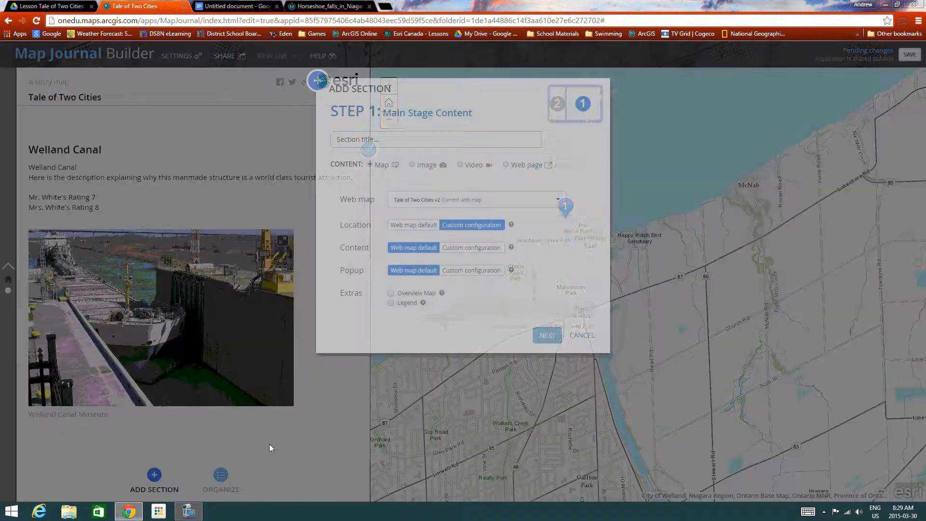
{"action": "left_click", "coordinate": [236, 6]}
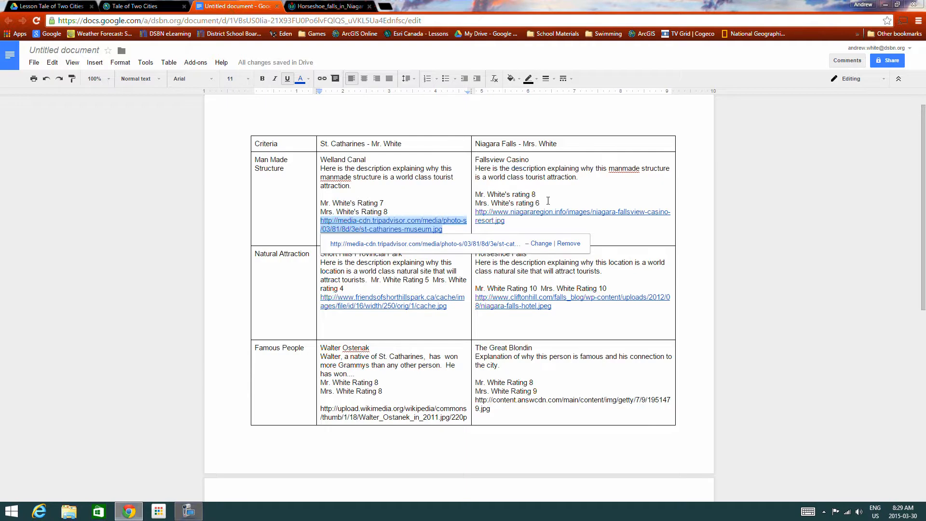
{"action": "left_click_drag", "start_coordinate": [548, 203], "coordinate": [472, 161]}
{"action": "right_click", "coordinate": [484, 163]}
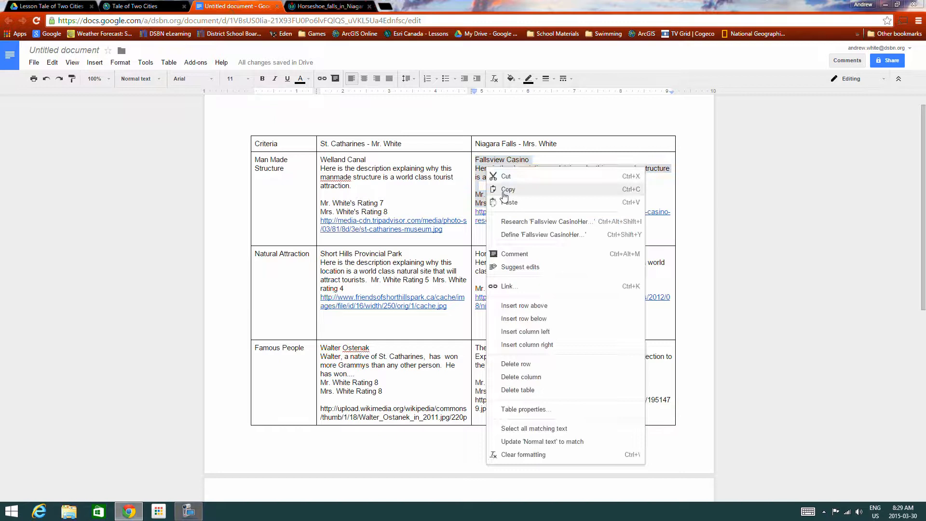
{"action": "left_click", "coordinate": [504, 190]}
{"action": "left_click", "coordinate": [327, 6]}
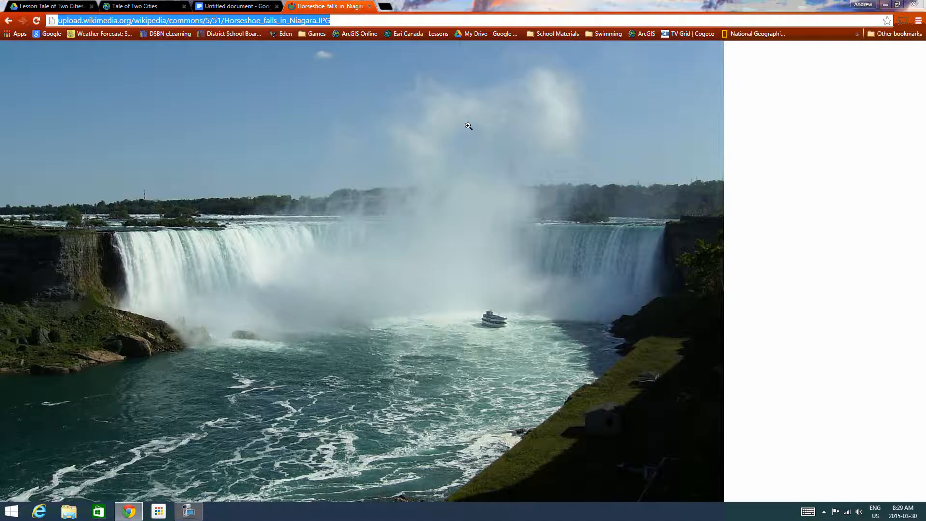
{"action": "left_click", "coordinate": [158, 7]}
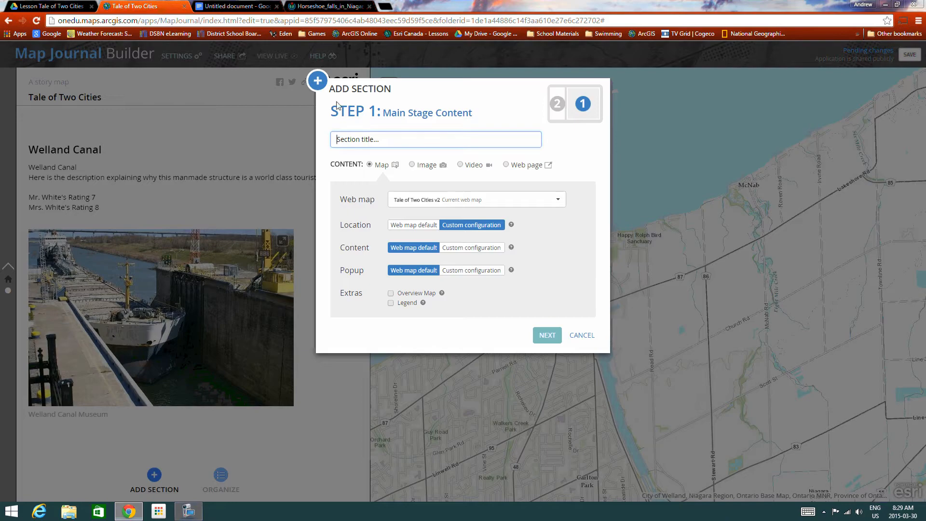
Save a custom map location for the new section, zoomed to orange marker 1 at Fallsview Casino with its popup open
{"action": "left_click", "coordinate": [481, 225]}
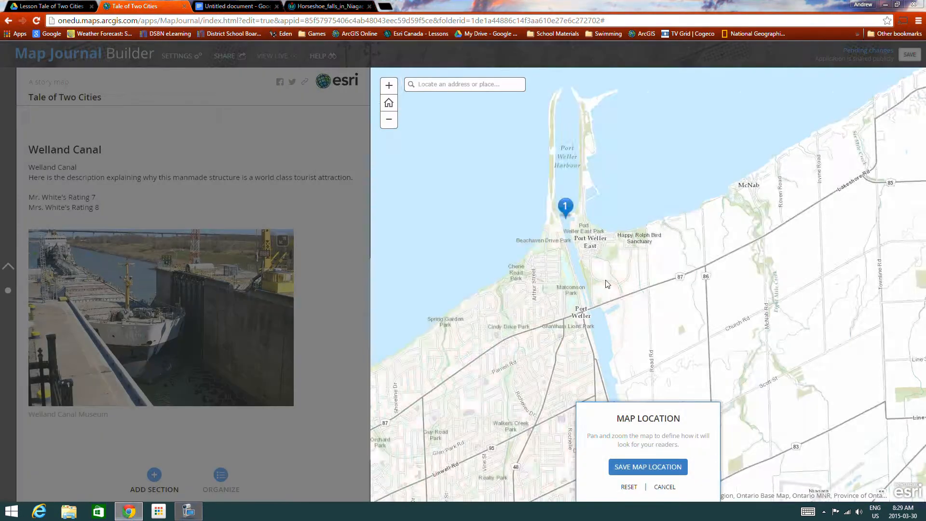
{"action": "left_click_drag", "start_coordinate": [752, 330], "coordinate": [549, 254]}
{"action": "left_click_drag", "start_coordinate": [750, 300], "coordinate": [525, 217]}
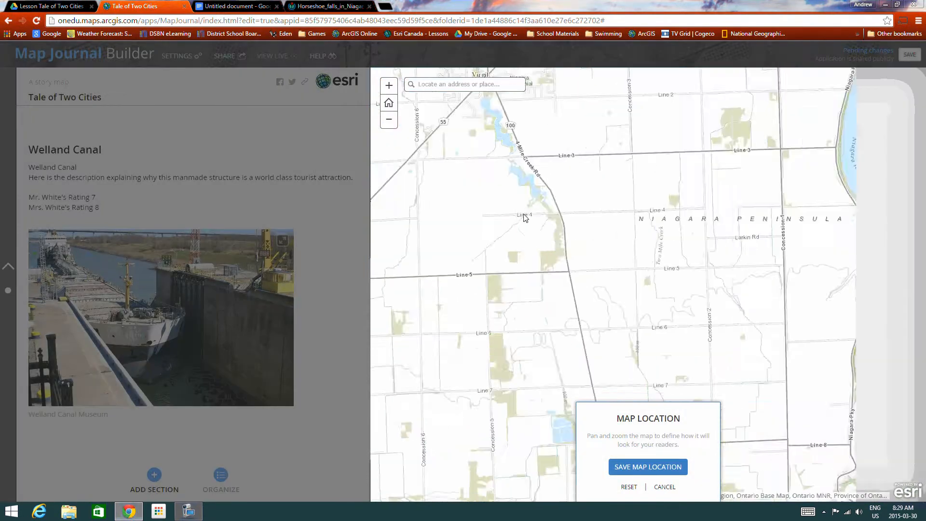
{"action": "left_click_drag", "start_coordinate": [679, 253], "coordinate": [645, 253]}
{"action": "left_click_drag", "start_coordinate": [858, 363], "coordinate": [622, 293]}
{"action": "left_click_drag", "start_coordinate": [575, 364], "coordinate": [576, 128]}
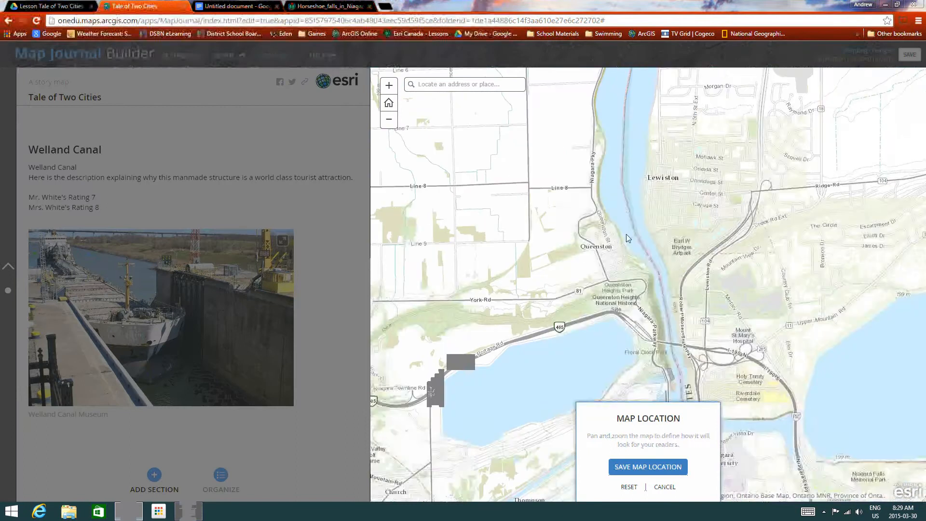
{"action": "left_click_drag", "start_coordinate": [628, 388], "coordinate": [577, 268]}
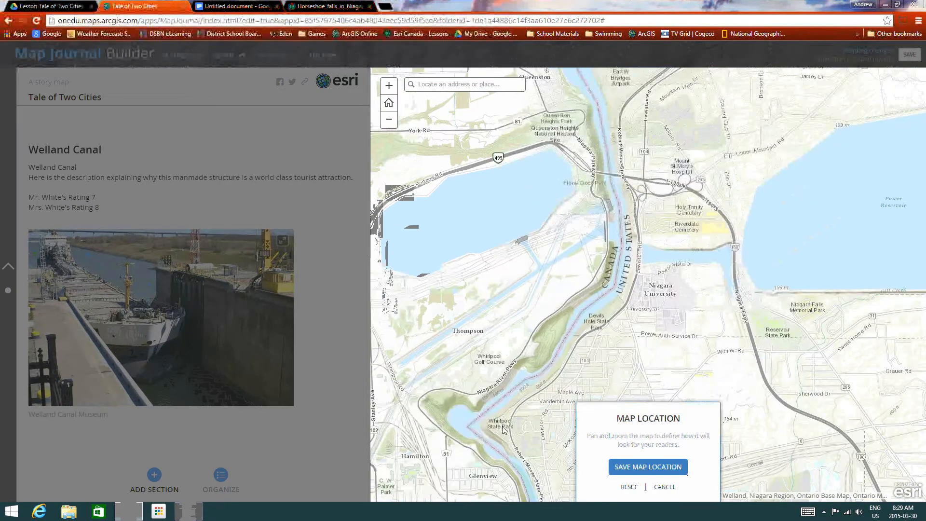
{"action": "left_click_drag", "start_coordinate": [504, 427], "coordinate": [518, 225]}
{"action": "left_click_drag", "start_coordinate": [500, 384], "coordinate": [519, 231]}
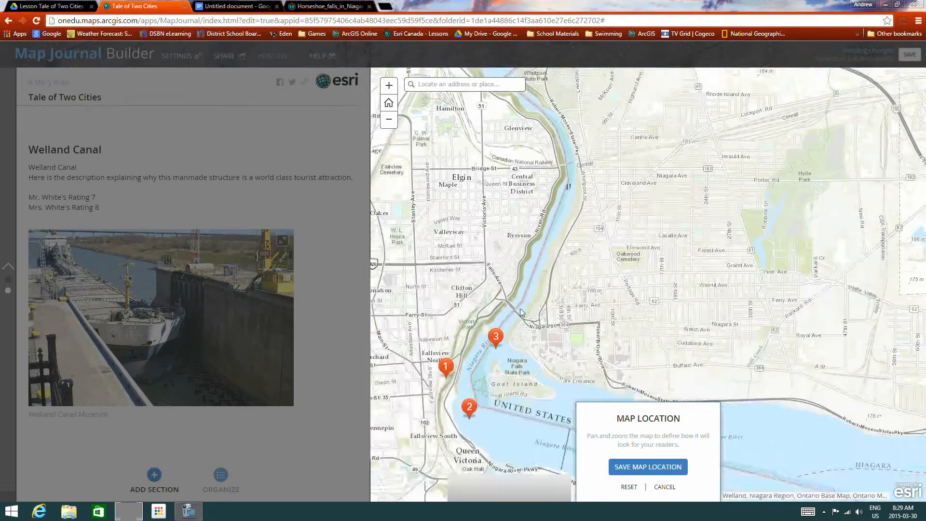
{"action": "left_click_drag", "start_coordinate": [498, 371], "coordinate": [598, 225]}
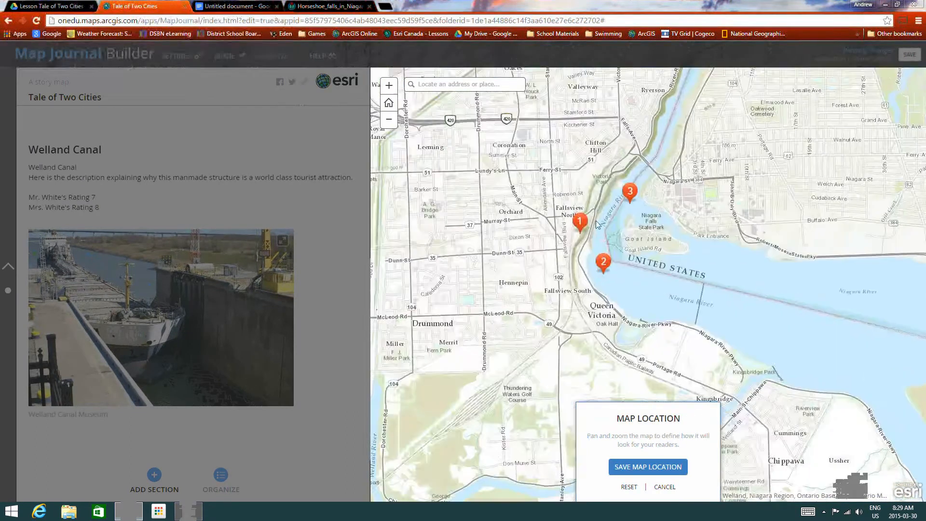
{"action": "left_click", "coordinate": [389, 87]}
{"action": "left_click_drag", "start_coordinate": [571, 212], "coordinate": [687, 262]}
{"action": "left_click", "coordinate": [388, 85]}
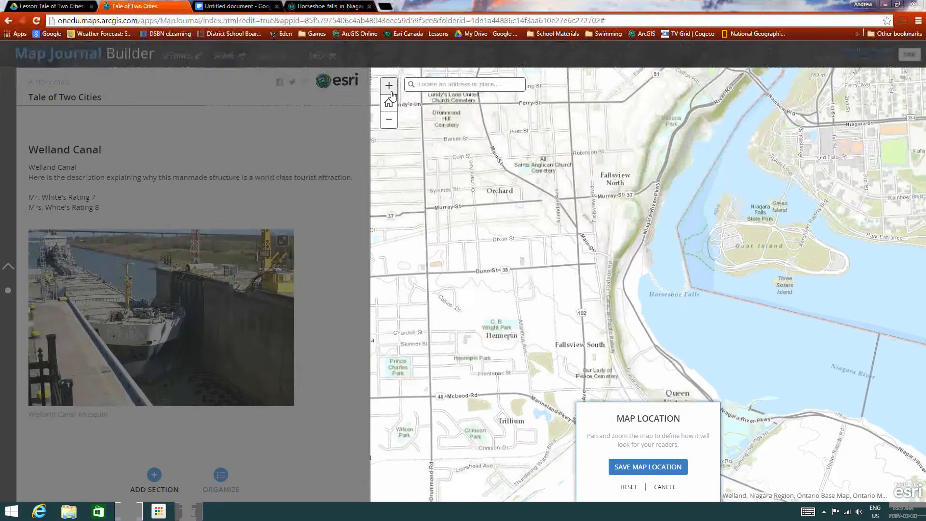
{"action": "left_click_drag", "start_coordinate": [505, 174], "coordinate": [493, 252]}
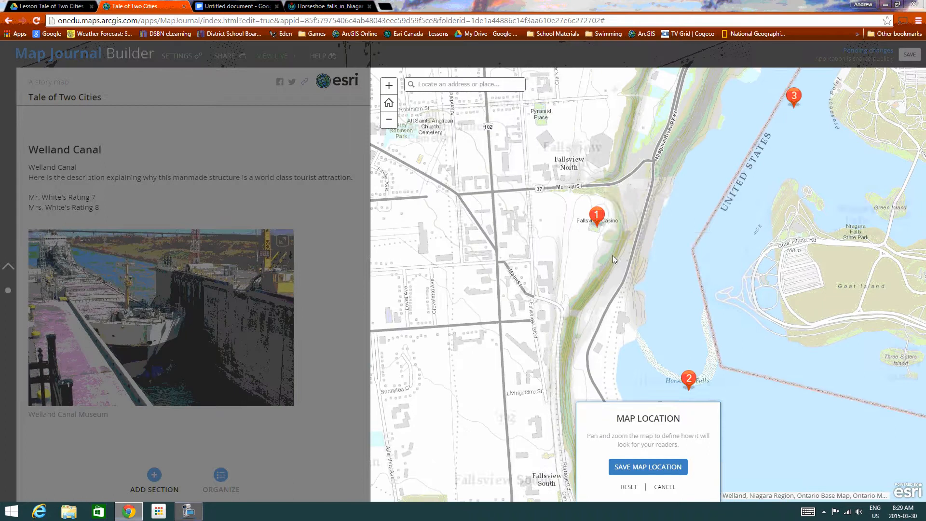
{"action": "left_click", "coordinate": [598, 217]}
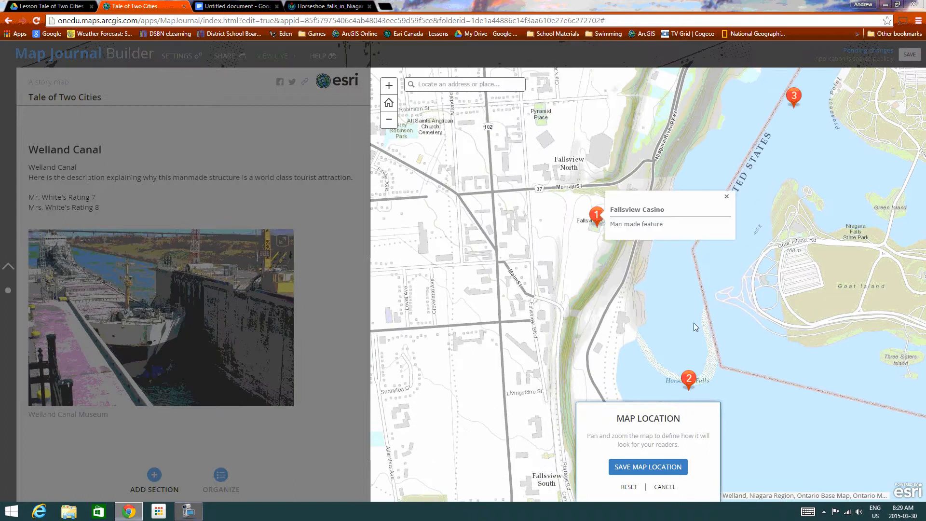
{"action": "left_click", "coordinate": [651, 467]}
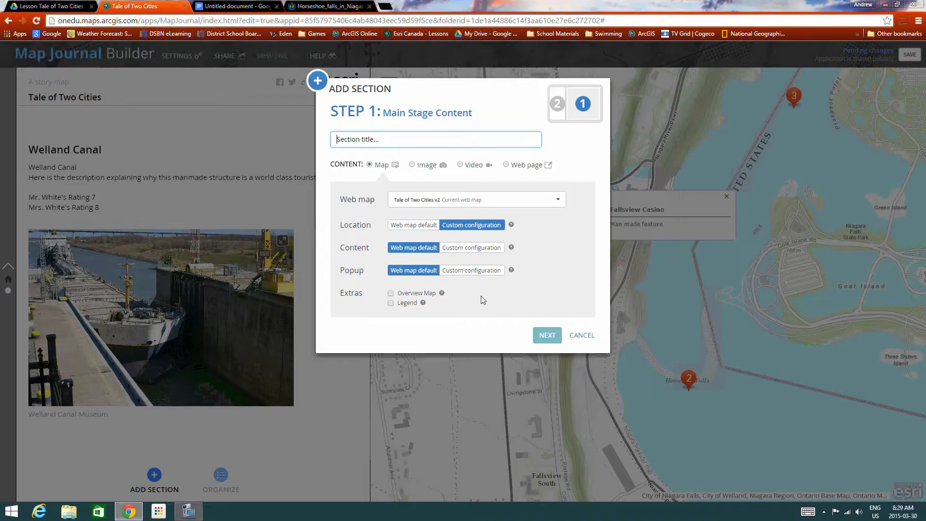
Save a custom popup configuration showing the Fallsview Casino popup, and title the section "Fallsview Casino"
{"action": "left_click", "coordinate": [448, 270]}
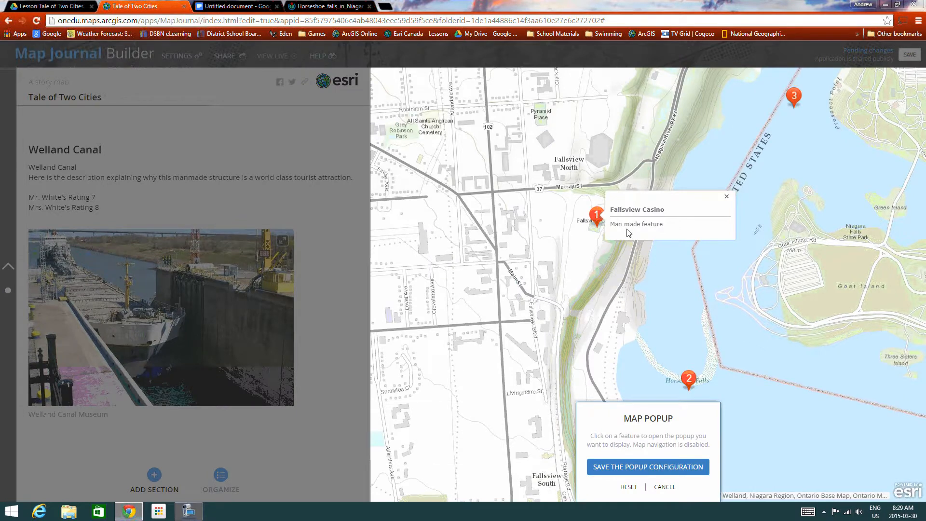
{"action": "left_click", "coordinate": [621, 468]}
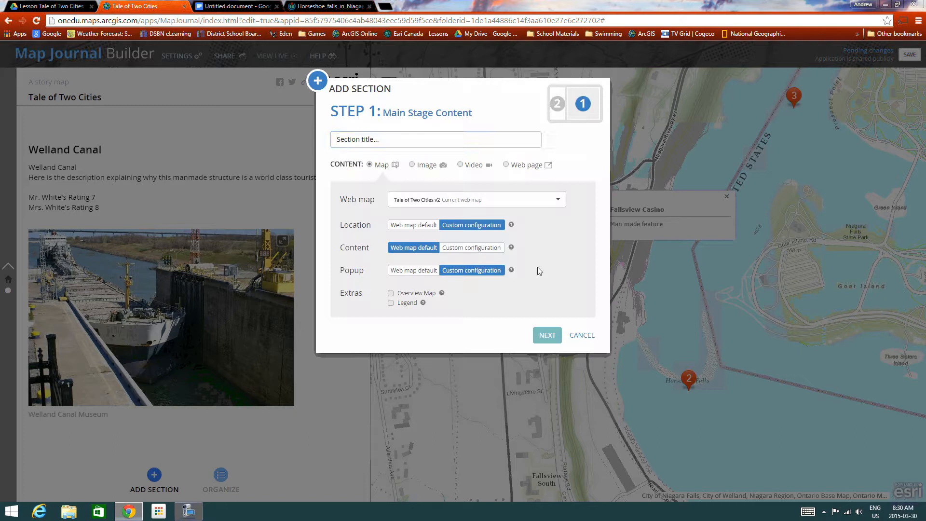
{"action": "left_click", "coordinate": [384, 141]}
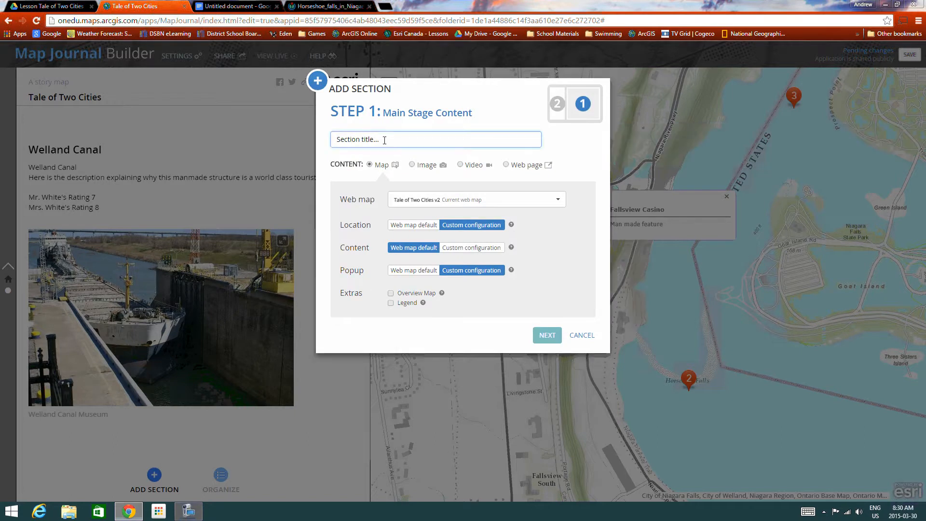
{"action": "type", "text": "Falls"}
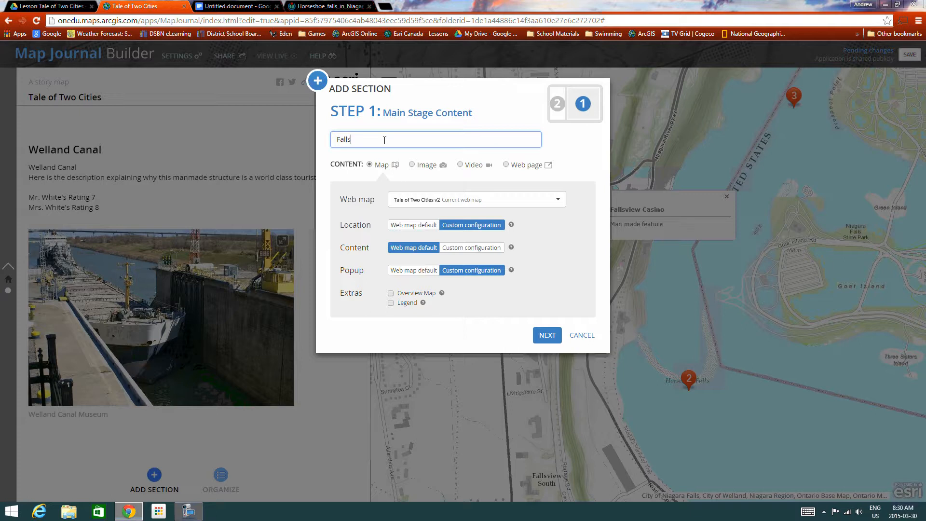
{"action": "type", "text": "view Casino"}
Continue to the side panel content and paste the copied Fallsview Casino description and ratings into the text area
{"action": "left_click", "coordinate": [549, 337]}
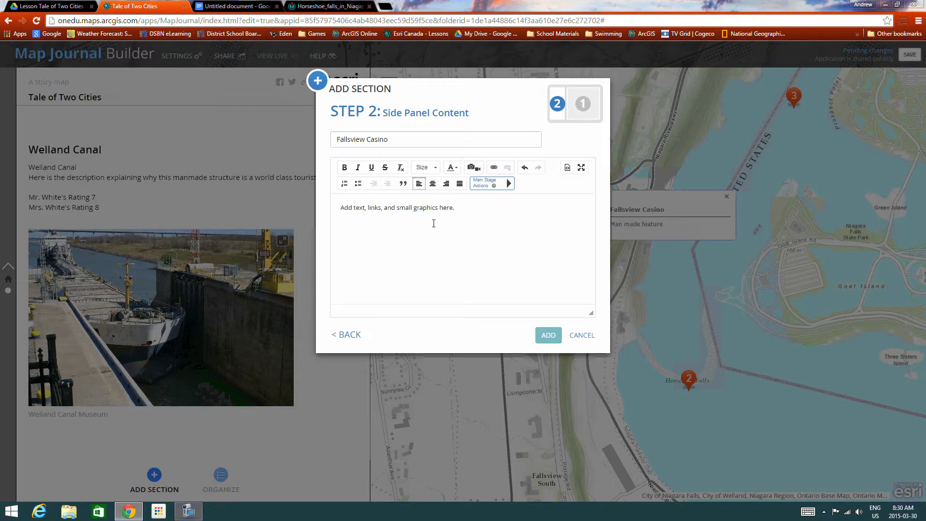
{"action": "left_click", "coordinate": [422, 212]}
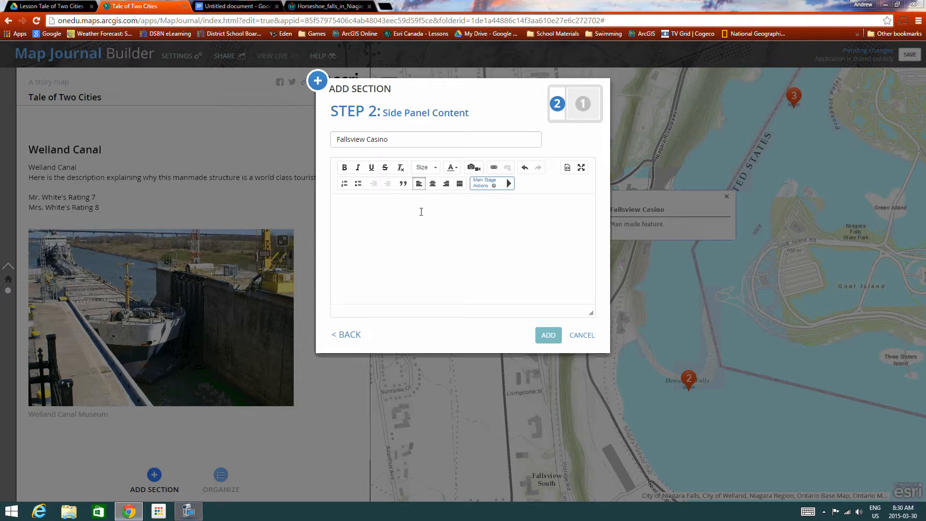
{"action": "key", "text": "ctrl+v"}
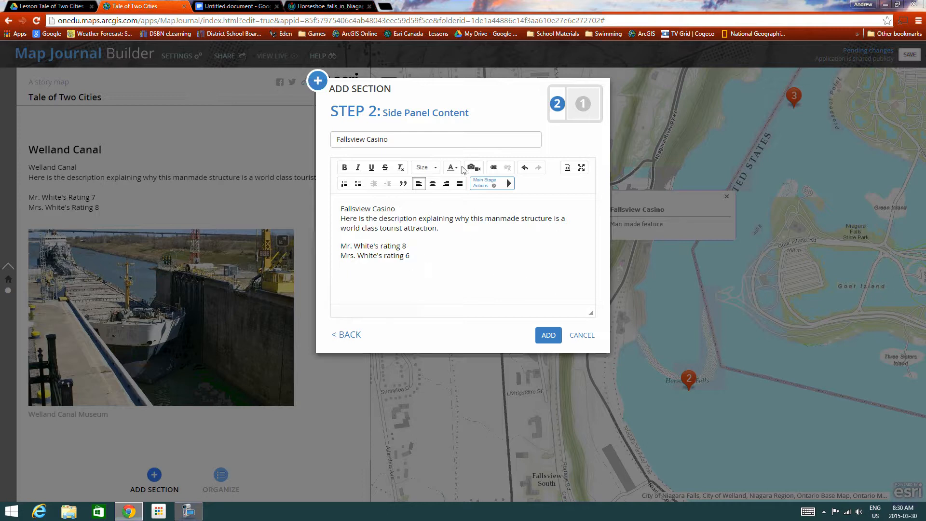
Switch to Google Docs and copy the niagara-fallsview-casino-resort.jpg image address from the Fallsview Casino table cell
{"action": "left_click", "coordinate": [325, 7]}
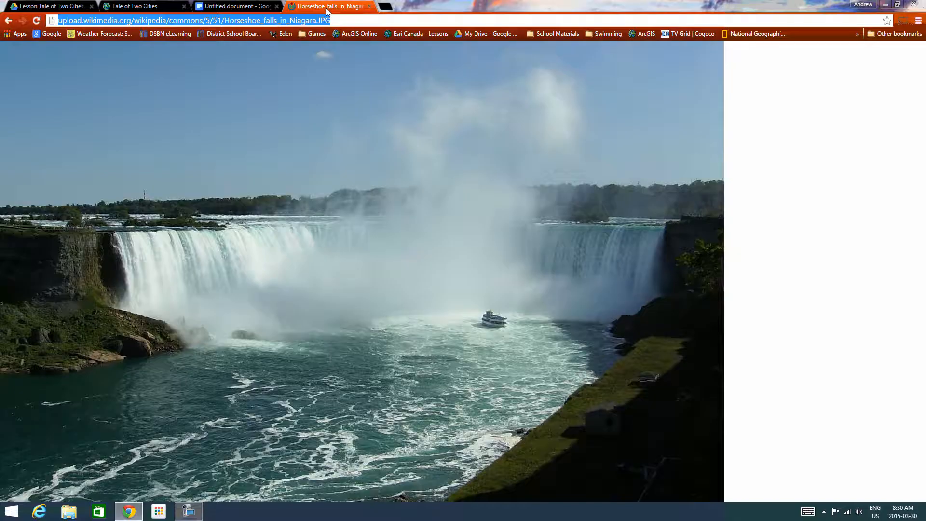
{"action": "left_click", "coordinate": [240, 8]}
{"action": "left_click", "coordinate": [510, 223]}
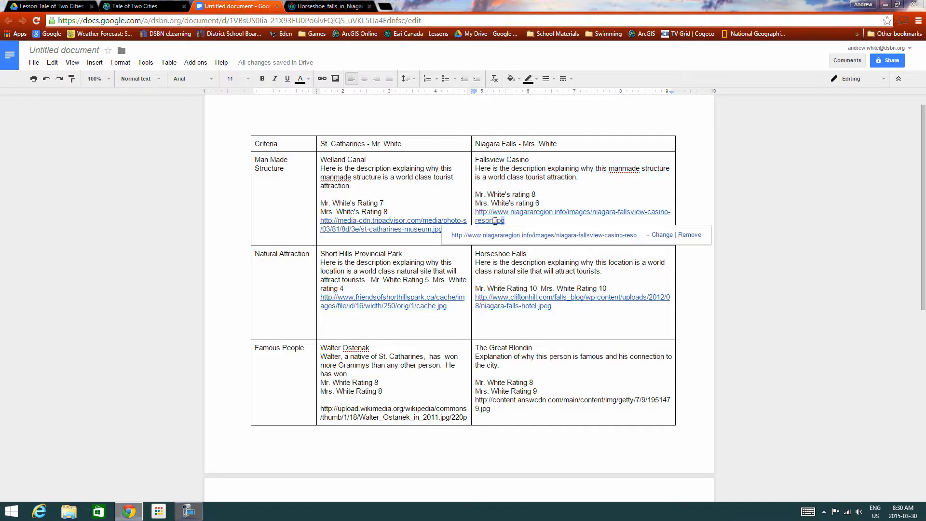
{"action": "double_click", "coordinate": [491, 216]}
{"action": "right_click", "coordinate": [491, 216]}
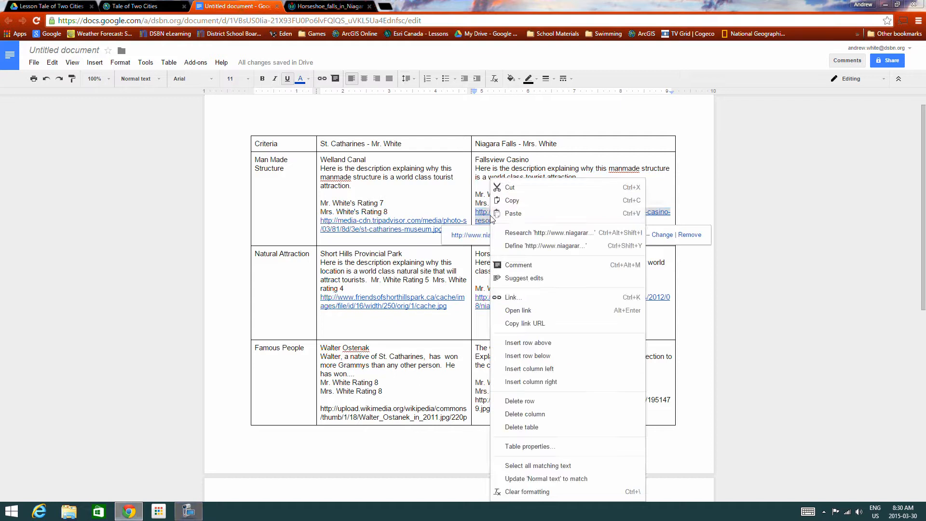
{"action": "left_click", "coordinate": [509, 199]}
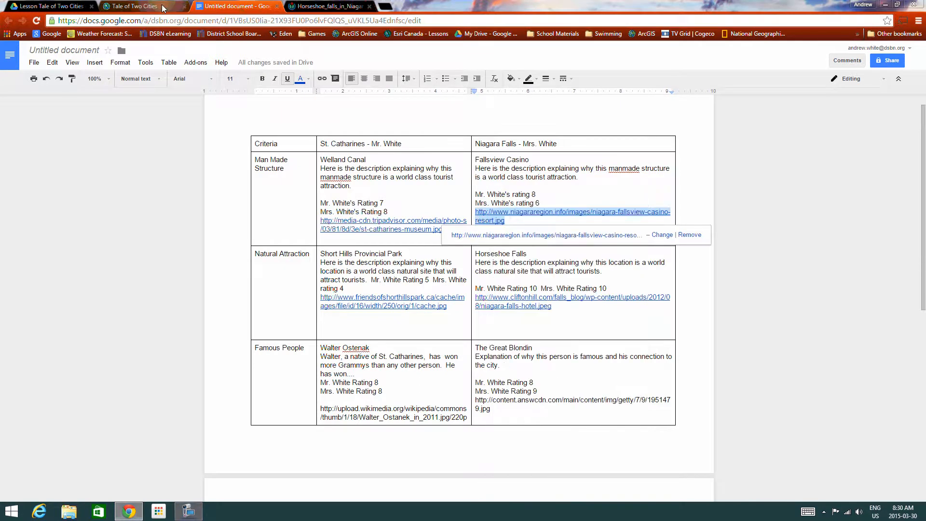
Switch to the Map Journal Builder and insert an image into the Fallsview Casino side panel using the copied image address
{"action": "left_click", "coordinate": [169, 5]}
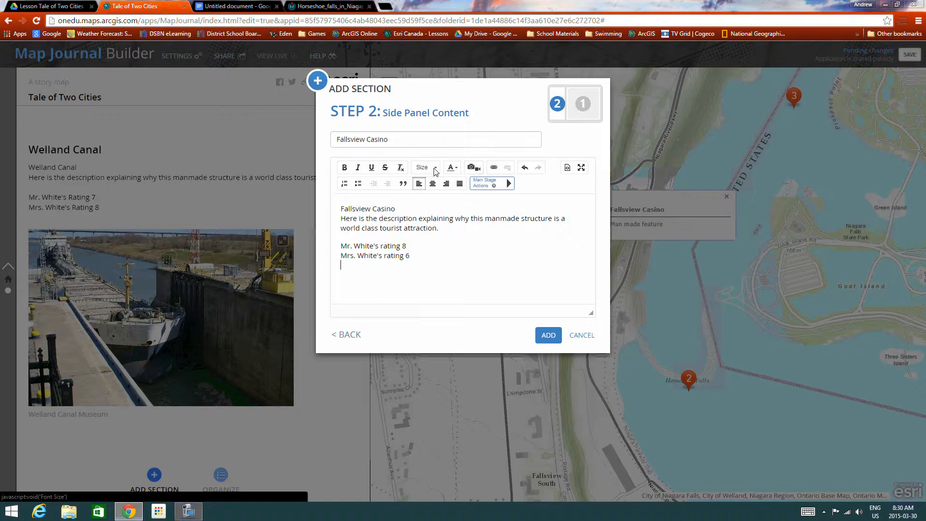
{"action": "left_click", "coordinate": [472, 167]}
{"action": "left_click", "coordinate": [569, 184]}
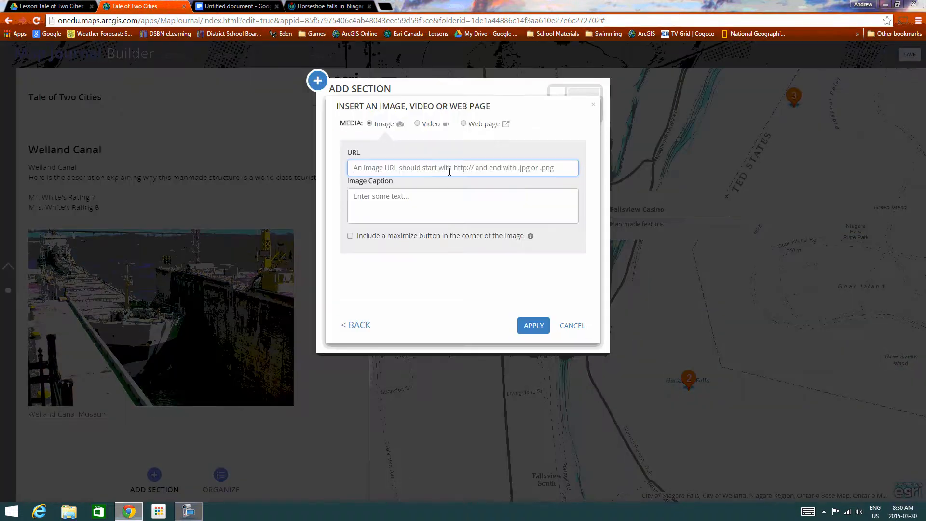
{"action": "key", "text": "ctrl+v"}
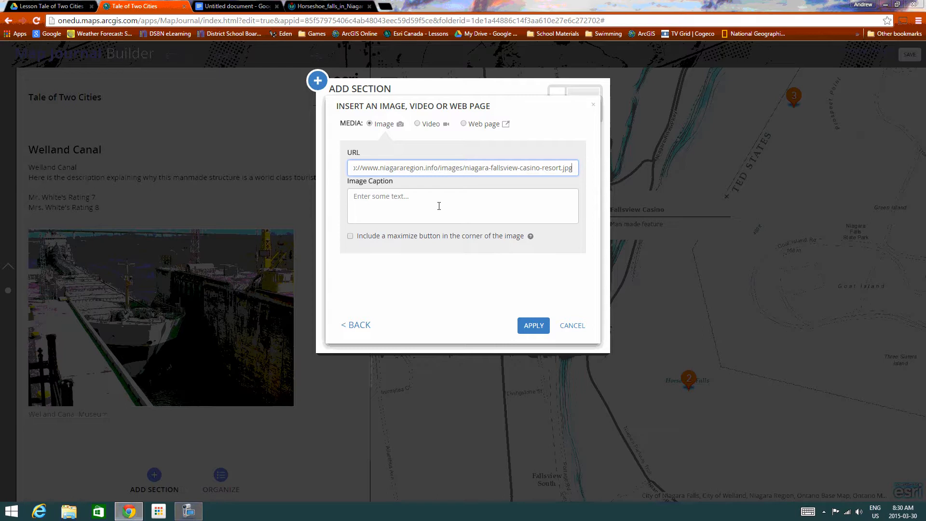
Caption the image "Fallsview Casino" with a maximize button included, and add the finished section to the journal
{"action": "left_click", "coordinate": [438, 207]}
{"action": "type", "text": "Fallsview Casino"}
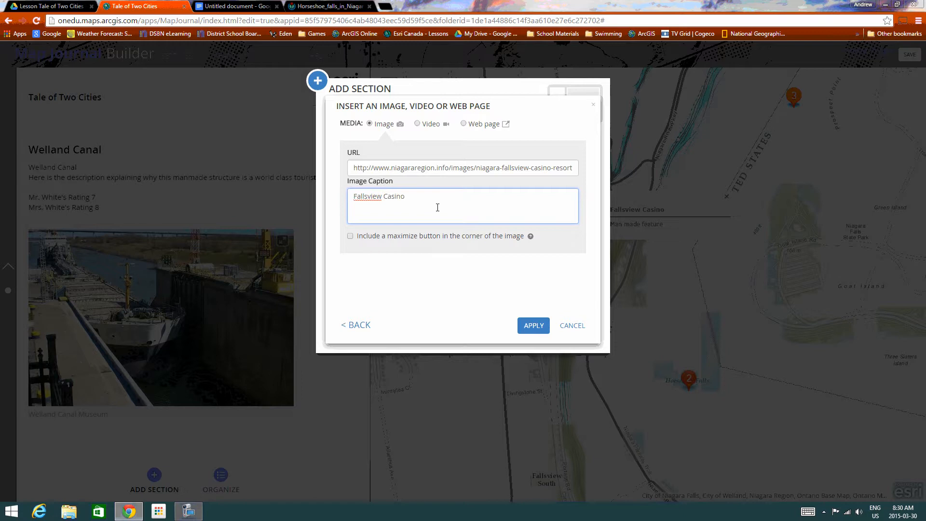
{"action": "left_click", "coordinate": [350, 235]}
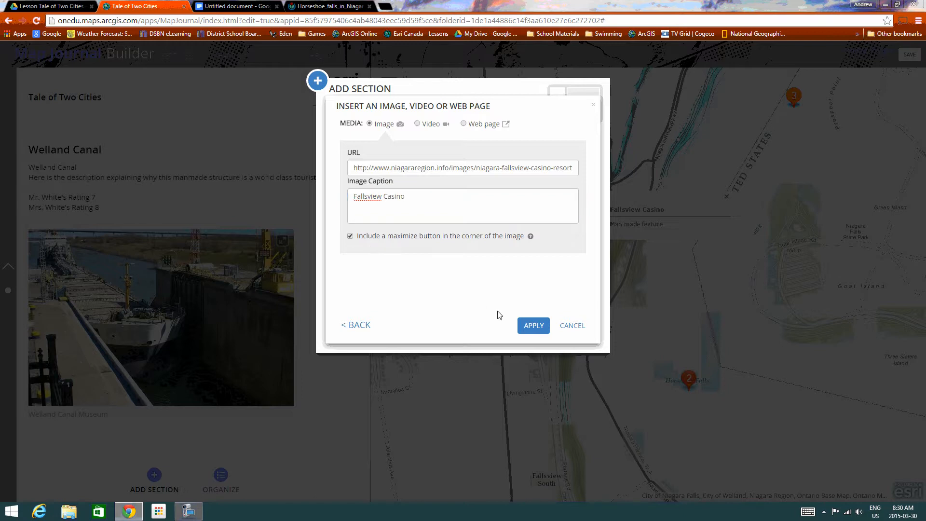
{"action": "left_click", "coordinate": [538, 326]}
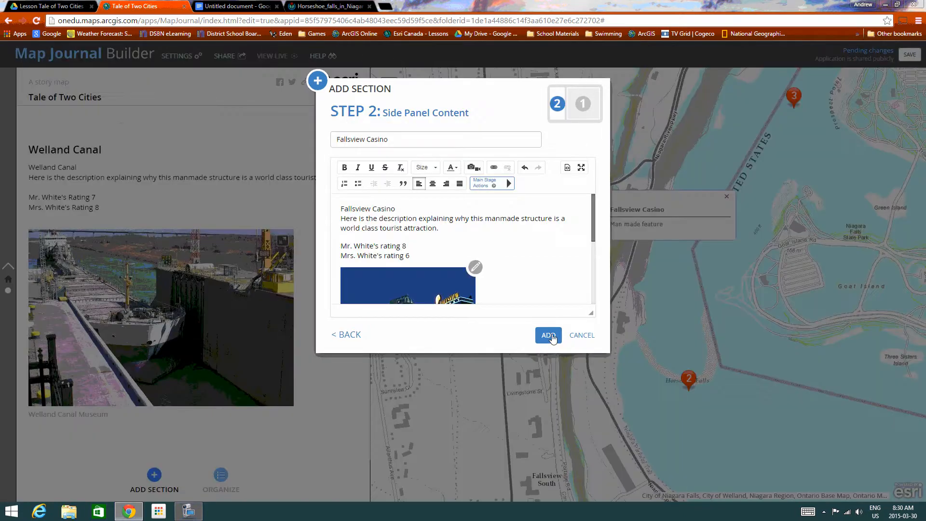
{"action": "left_click", "coordinate": [551, 336]}
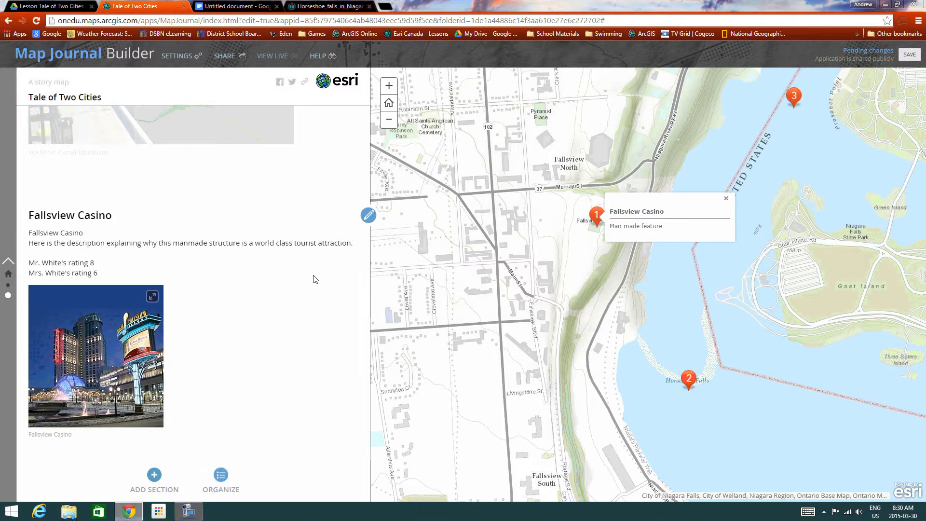
Edit the Welland Canal section so its first text line reads "Welland Canal - Man Made Feature", and save it
{"action": "scroll", "coordinate": [305, 283], "scroll_direction": "up", "scroll_amount": 3}
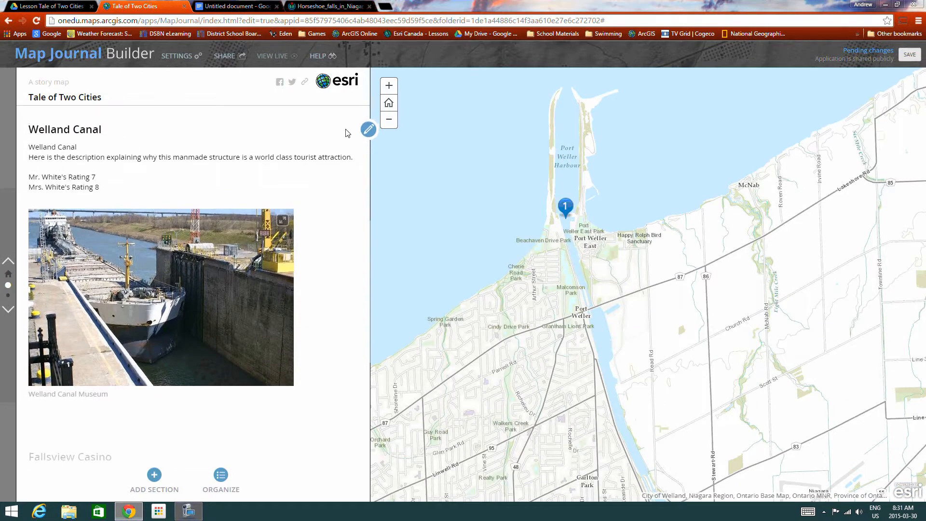
{"action": "left_click", "coordinate": [368, 131]}
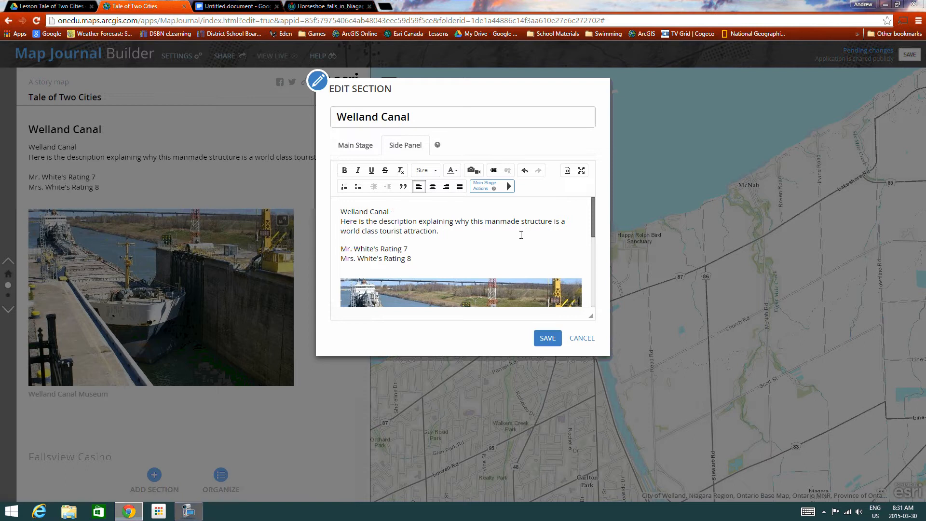
{"action": "type", "text": "Man Made Feature"}
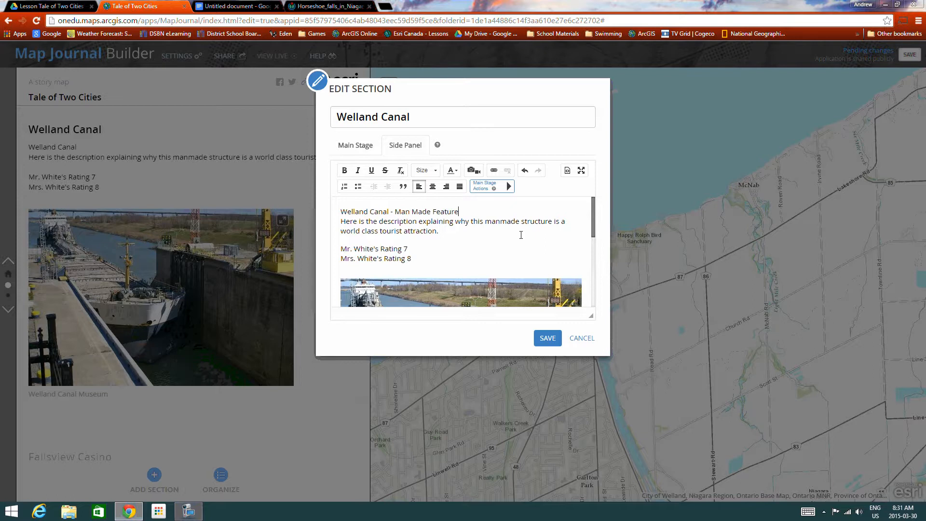
{"action": "left_click", "coordinate": [548, 338]}
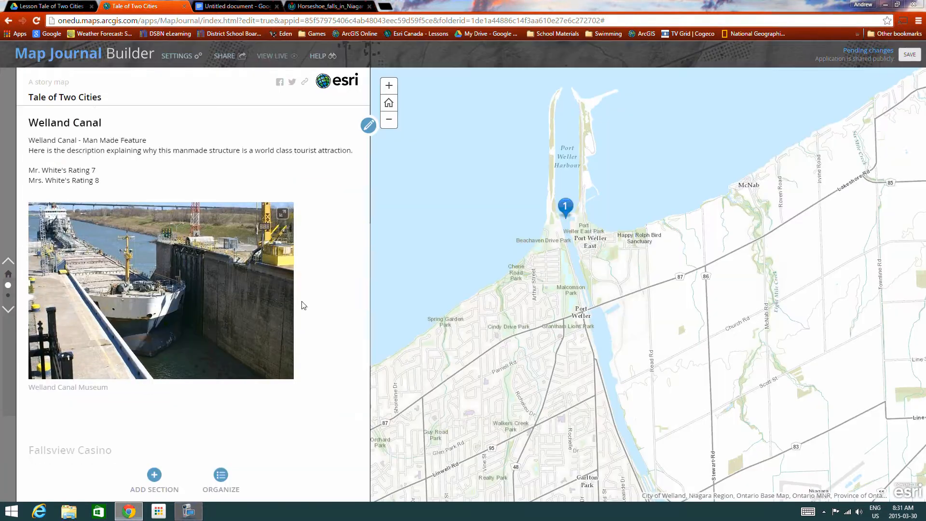
Edit the Fallsview Casino section so its first text line reads "Fallsview Casino - Man Made Feature", and save it
{"action": "scroll", "coordinate": [209, 317], "scroll_direction": "down", "scroll_amount": 3}
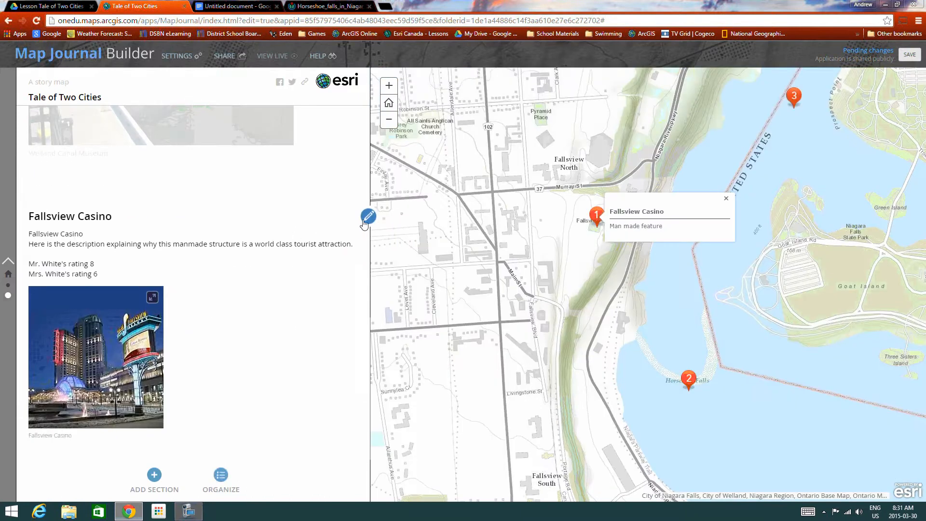
{"action": "left_click", "coordinate": [367, 217]}
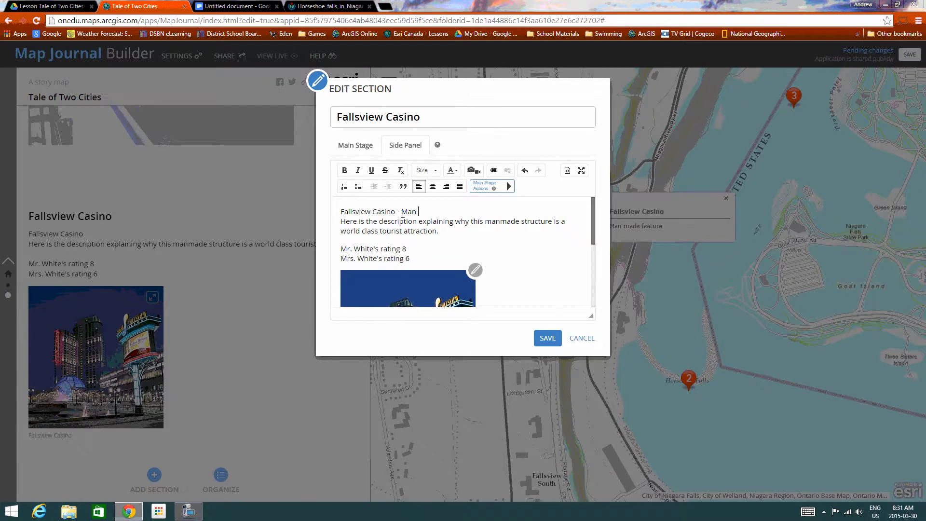
{"action": "type", "text": "Made Feature"}
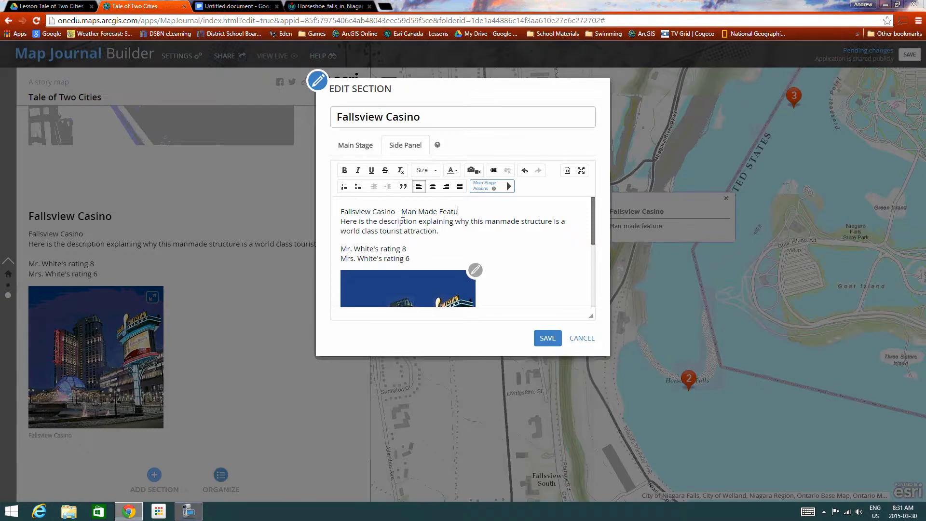
{"action": "left_click", "coordinate": [547, 337]}
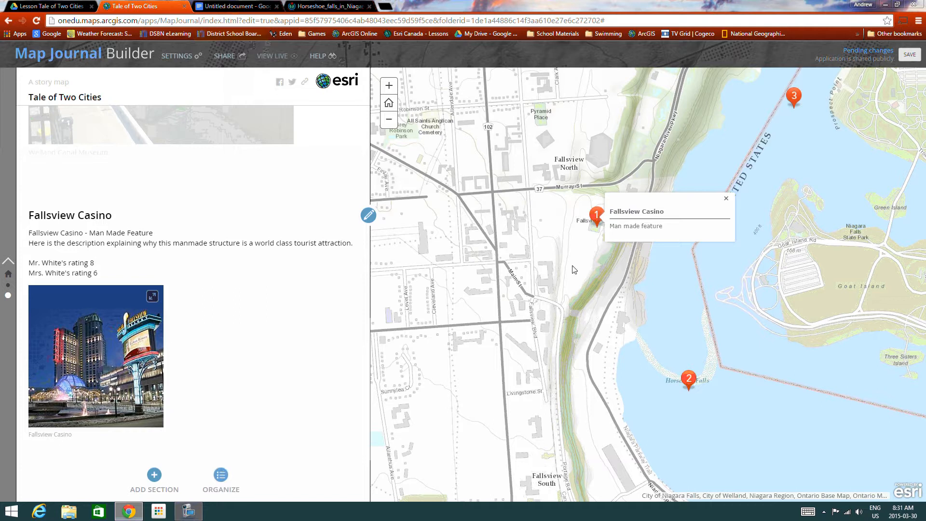
Switch to Google Docs and copy the Short Hills Provincial Park name, description and ratings from the Natural Attraction row
{"action": "left_click", "coordinate": [230, 9]}
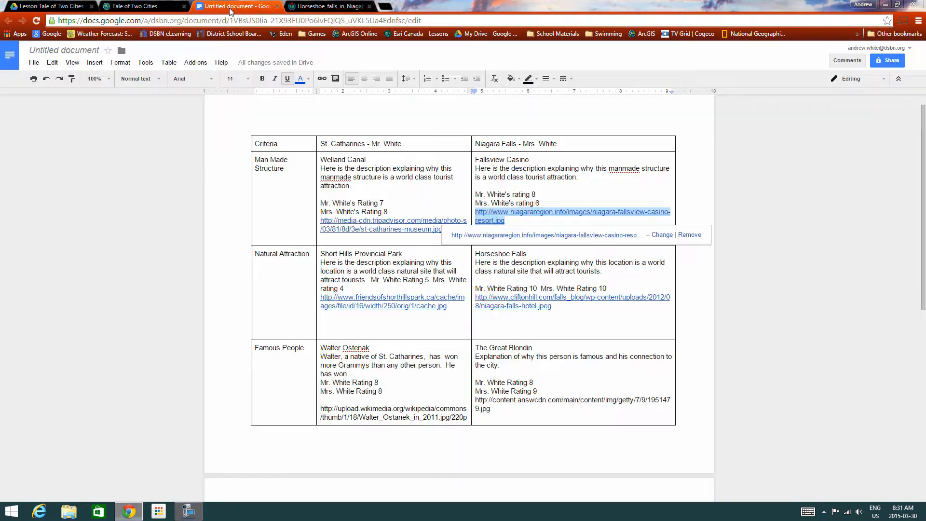
{"action": "left_click_drag", "start_coordinate": [348, 288], "coordinate": [317, 258]}
{"action": "left_click", "coordinate": [349, 269]}
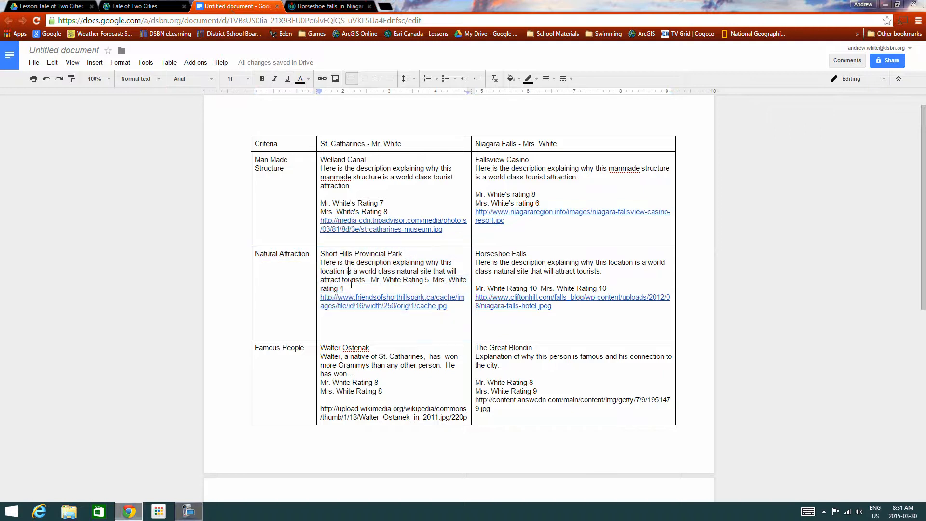
{"action": "left_click_drag", "start_coordinate": [344, 289], "coordinate": [322, 253]}
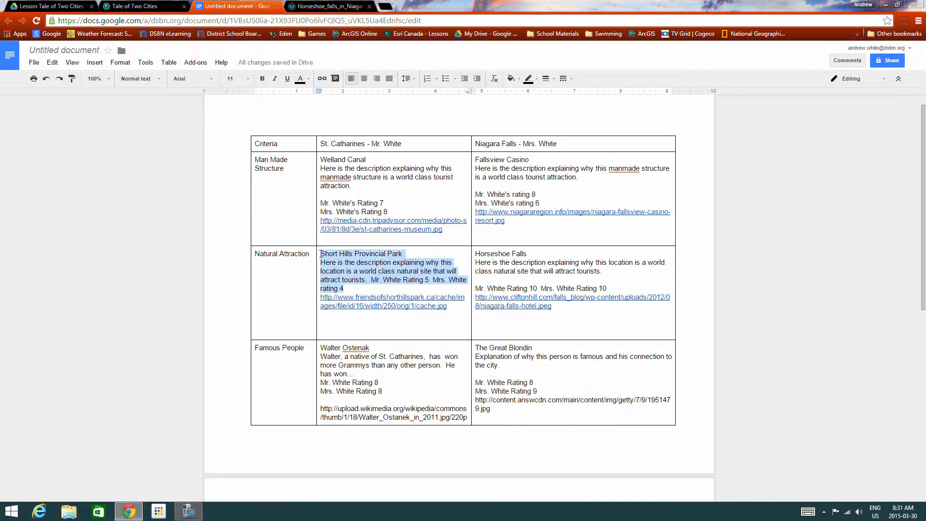
{"action": "right_click", "coordinate": [328, 259]}
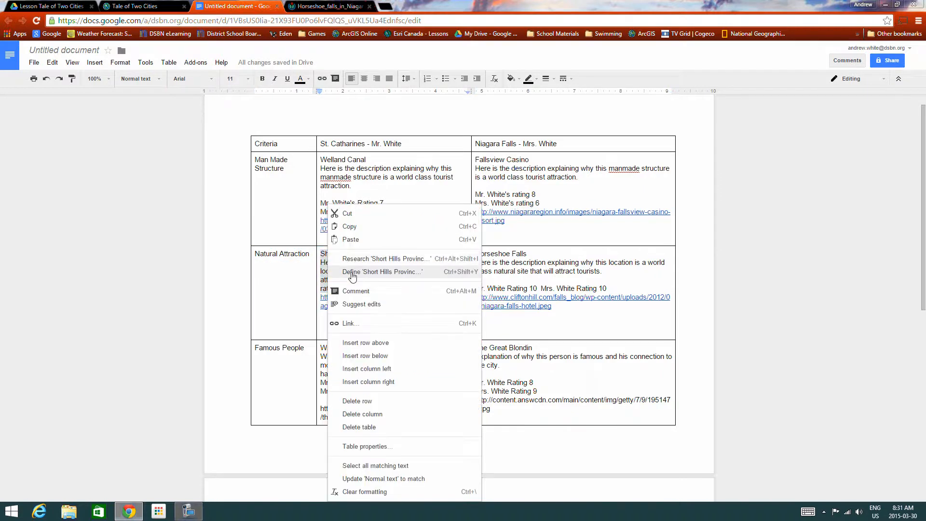
{"action": "left_click", "coordinate": [345, 226]}
Switch to the Map Journal Builder and start a new section titled "Short Hills Provincial Park"
{"action": "left_click", "coordinate": [131, 5]}
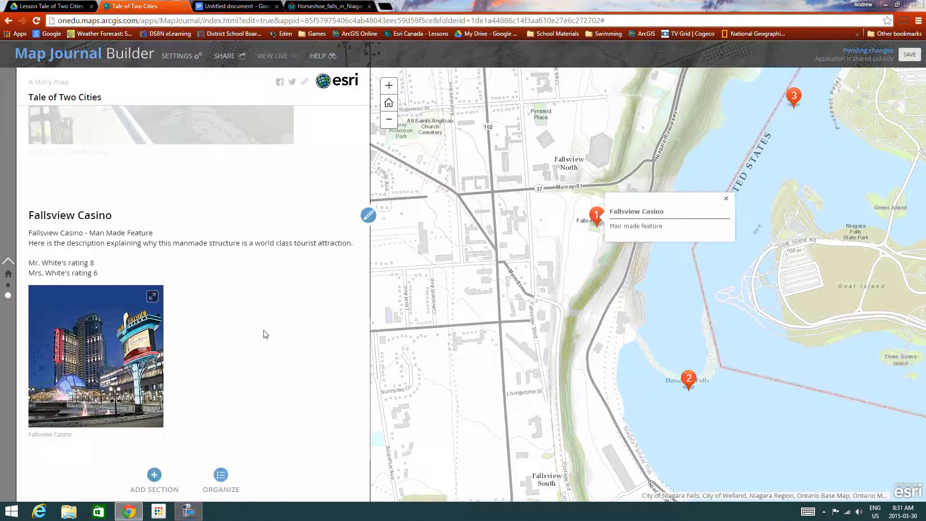
{"action": "left_click", "coordinate": [154, 480]}
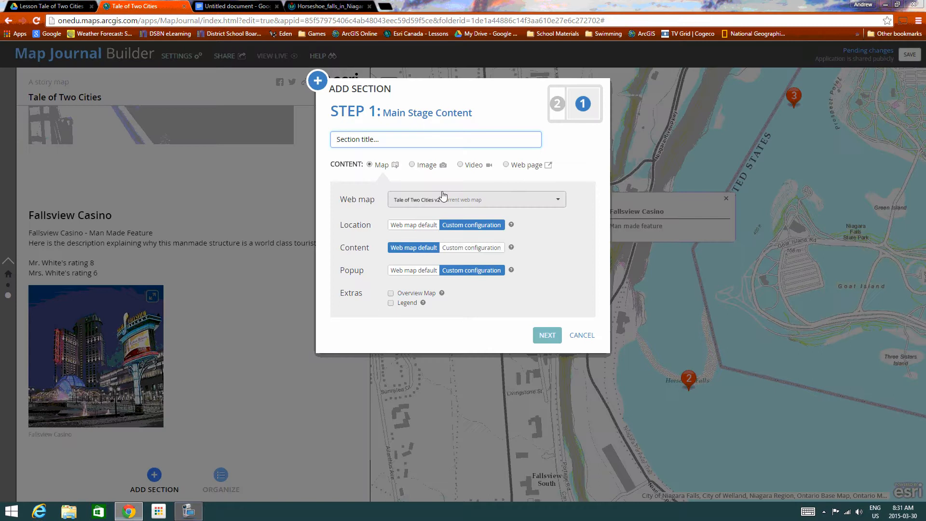
{"action": "type", "text": "Short Hi"}
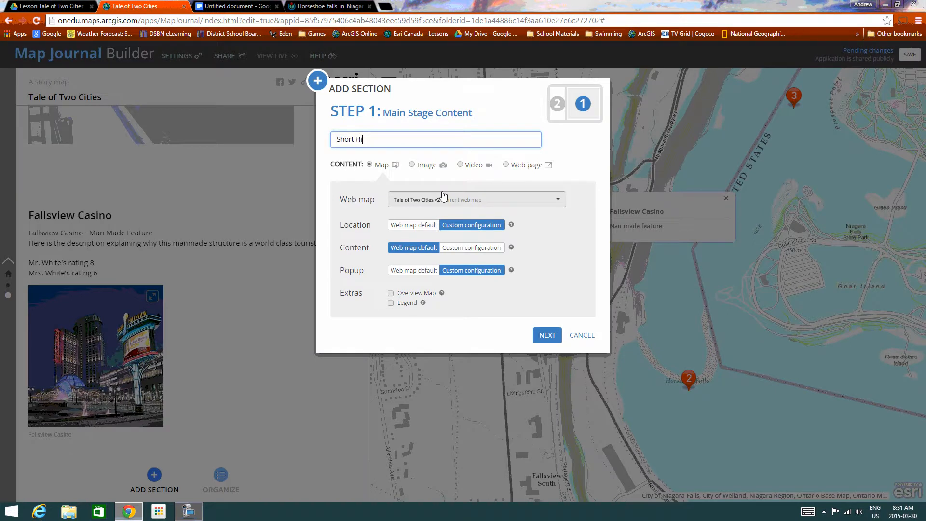
{"action": "type", "text": "lls Provincial Park"}
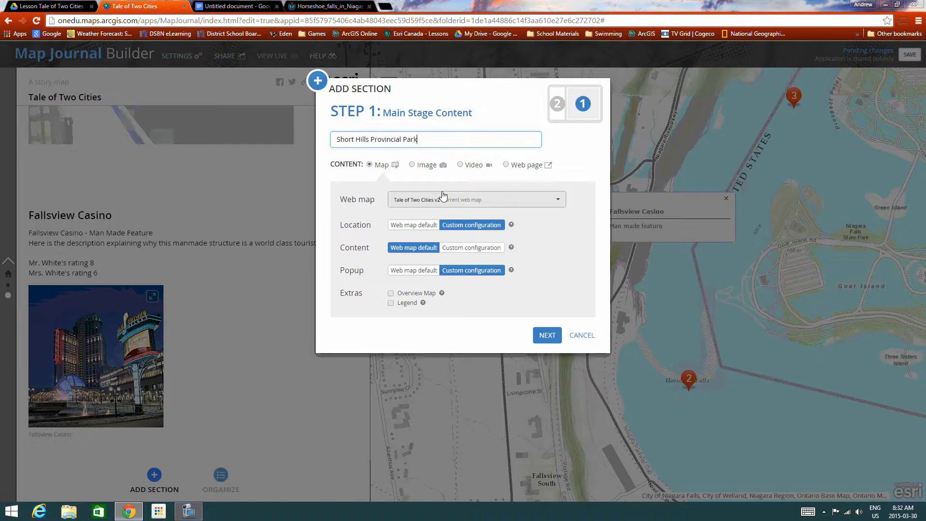
Save a custom map location for the section, zoomed out and centred near blue marker 2 at Short Hills Provincial Park
{"action": "left_click", "coordinate": [482, 226]}
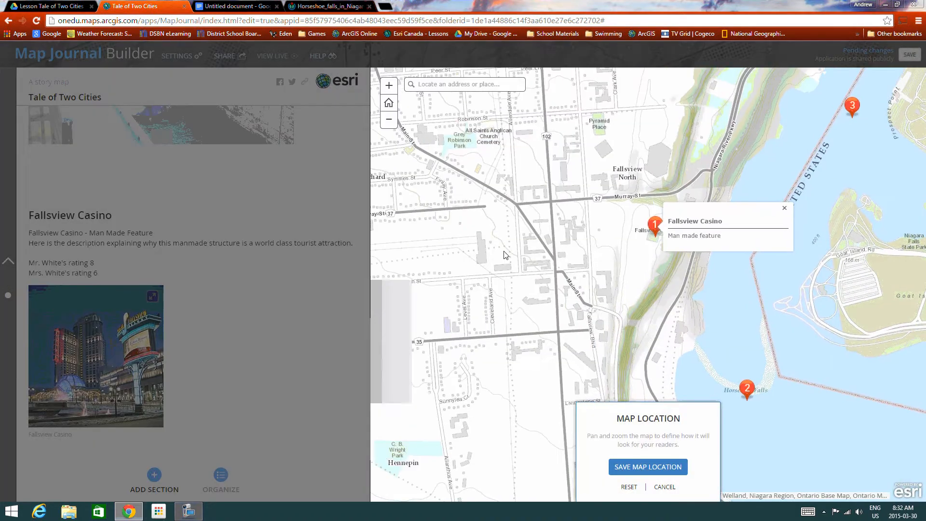
{"action": "left_click", "coordinate": [389, 119]}
{"action": "left_click", "coordinate": [388, 120]}
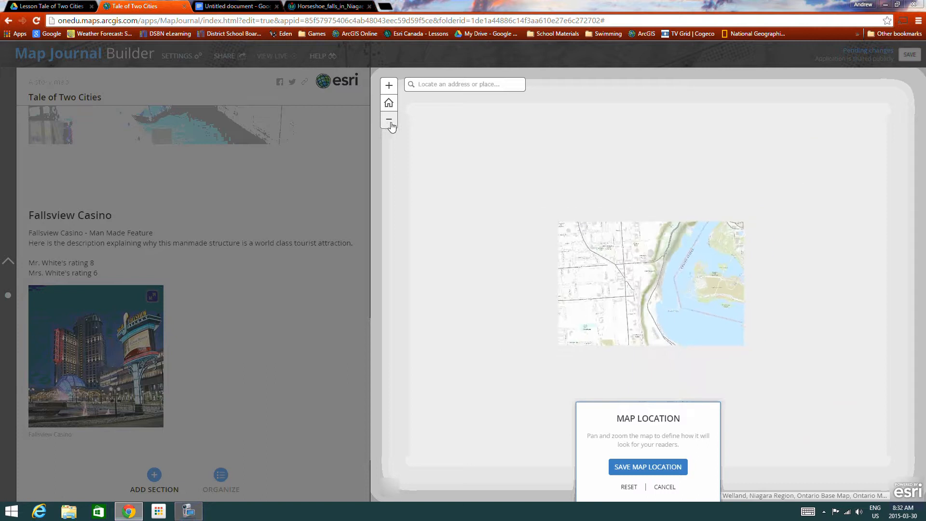
{"action": "left_click_drag", "start_coordinate": [533, 199], "coordinate": [752, 229]}
{"action": "left_click_drag", "start_coordinate": [438, 237], "coordinate": [664, 224]}
{"action": "left_click_drag", "start_coordinate": [502, 221], "coordinate": [672, 223]}
{"action": "left_click_drag", "start_coordinate": [533, 182], "coordinate": [766, 226]}
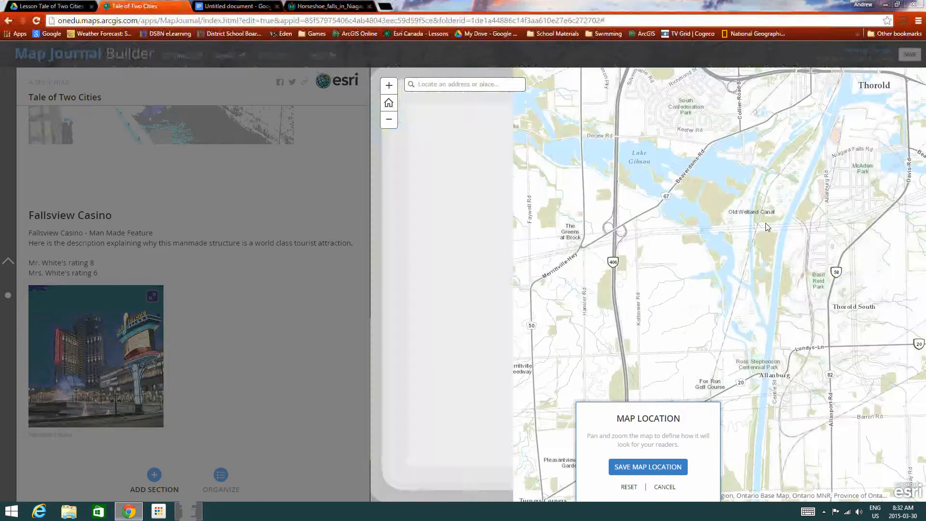
{"action": "left_click_drag", "start_coordinate": [639, 188], "coordinate": [848, 203]}
{"action": "left_click_drag", "start_coordinate": [643, 252], "coordinate": [744, 262]}
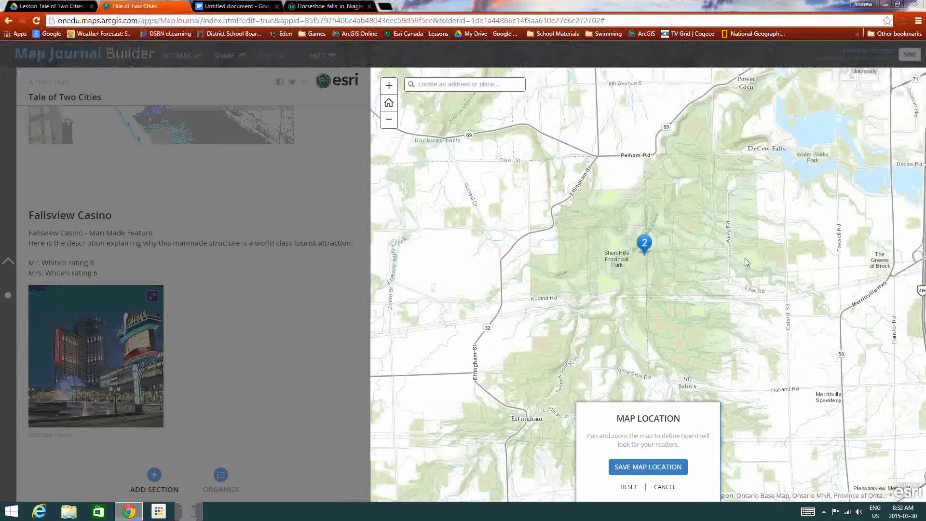
{"action": "left_click", "coordinate": [647, 466]}
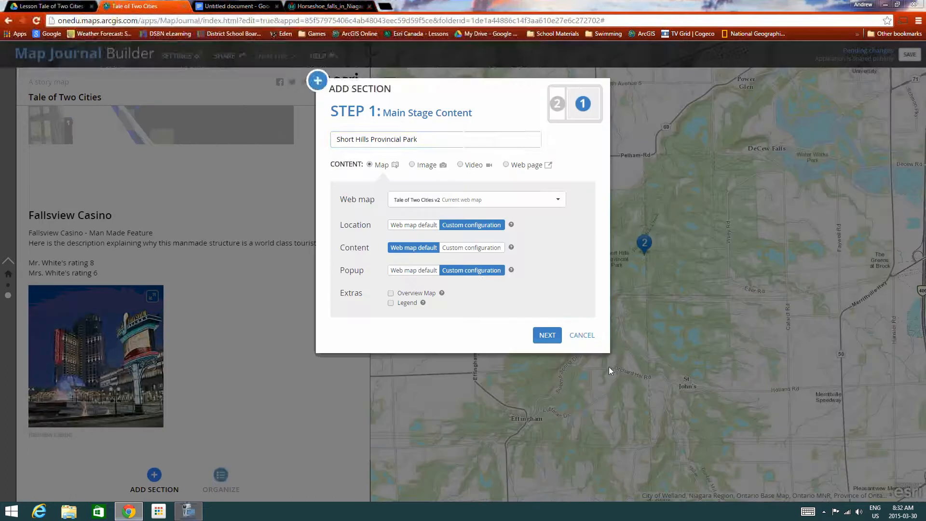
Save a custom popup configuration showing the Short Hills Provincial Park popup
{"action": "left_click", "coordinate": [477, 270]}
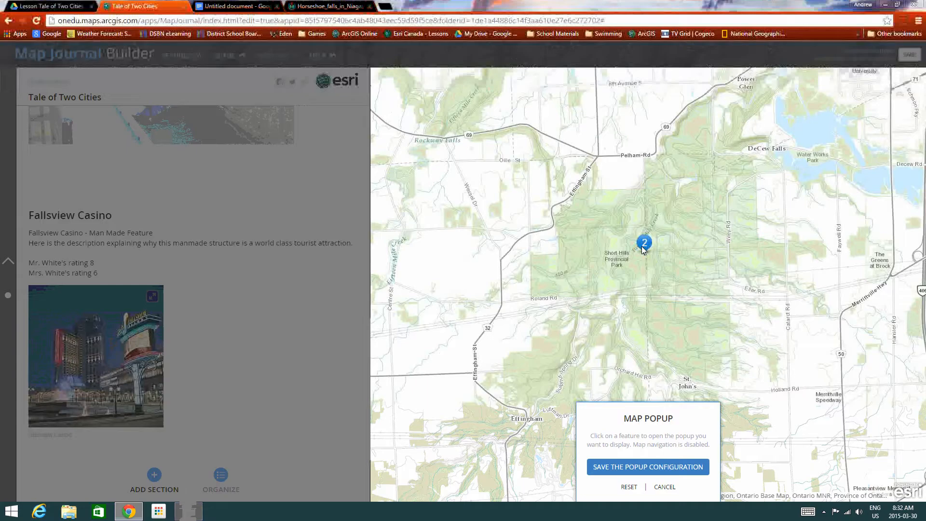
{"action": "left_click", "coordinate": [644, 246]}
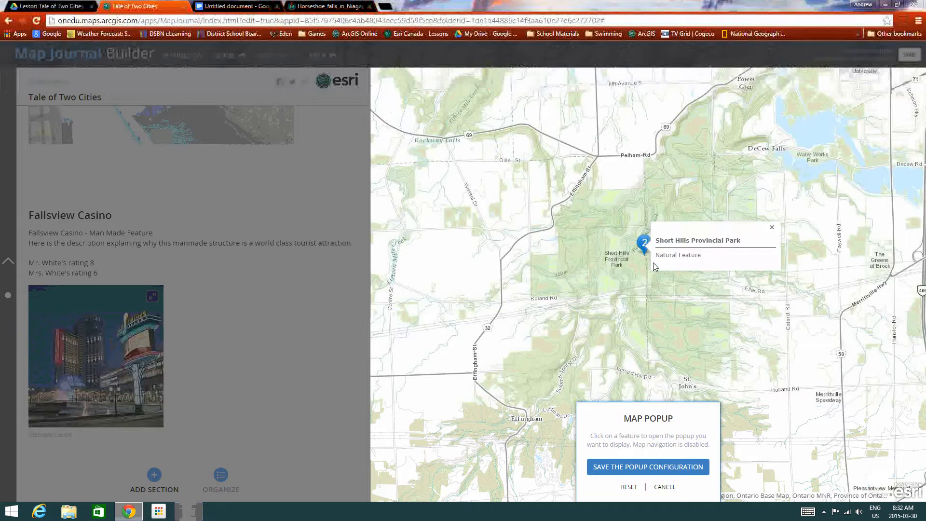
{"action": "left_click", "coordinate": [628, 469]}
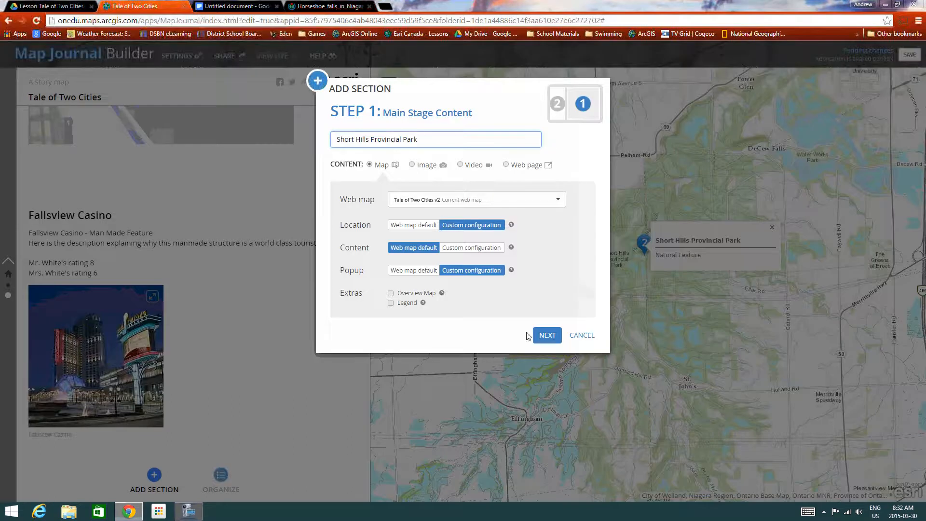
Continue to the side panel content, paste the copied park text, and extend its first line with "- Natural Feature"
{"action": "left_click", "coordinate": [547, 335]}
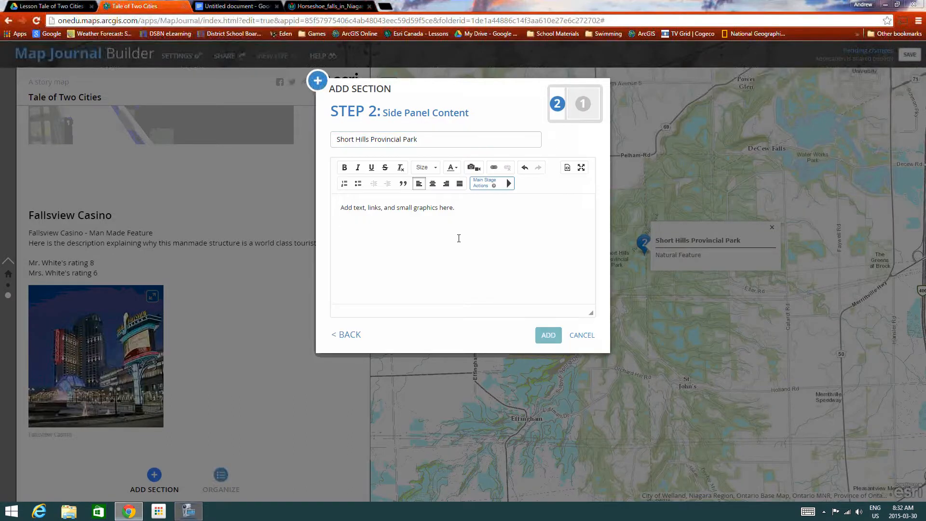
{"action": "left_click", "coordinate": [457, 208]}
{"action": "key", "text": "ctrl+v"}
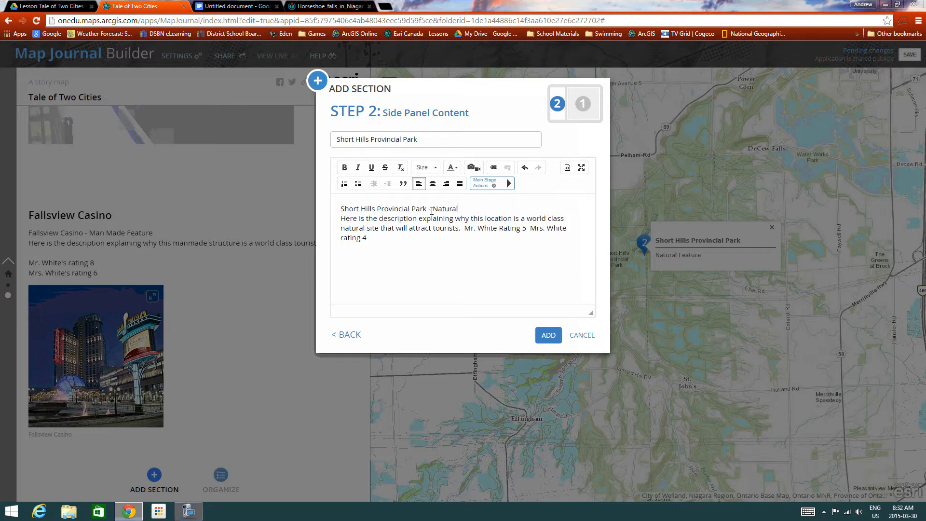
{"action": "type", "text": "ure"}
Start inserting an image in the side panel, using the Short Hills Provincial Park image link copied from the Google document as its URL
{"action": "left_click", "coordinate": [471, 168]}
{"action": "left_click", "coordinate": [559, 179]}
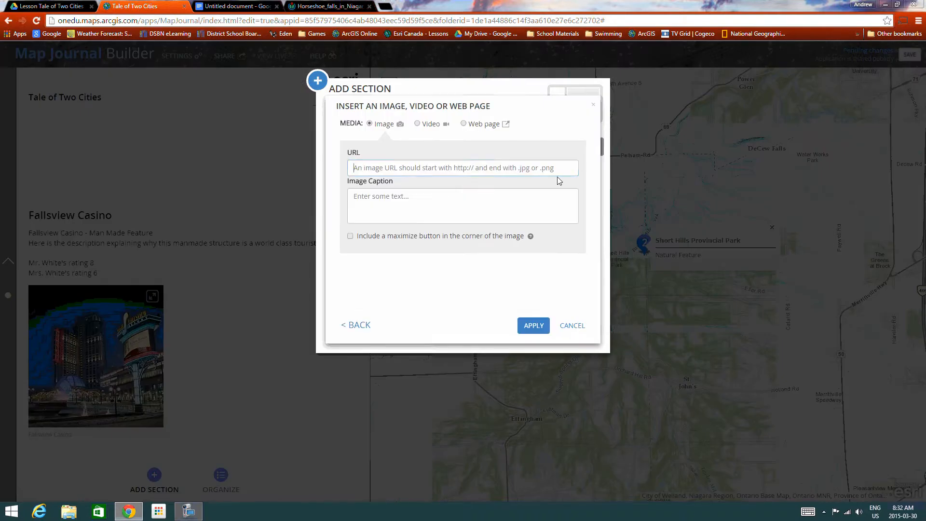
{"action": "left_click", "coordinate": [242, 10]}
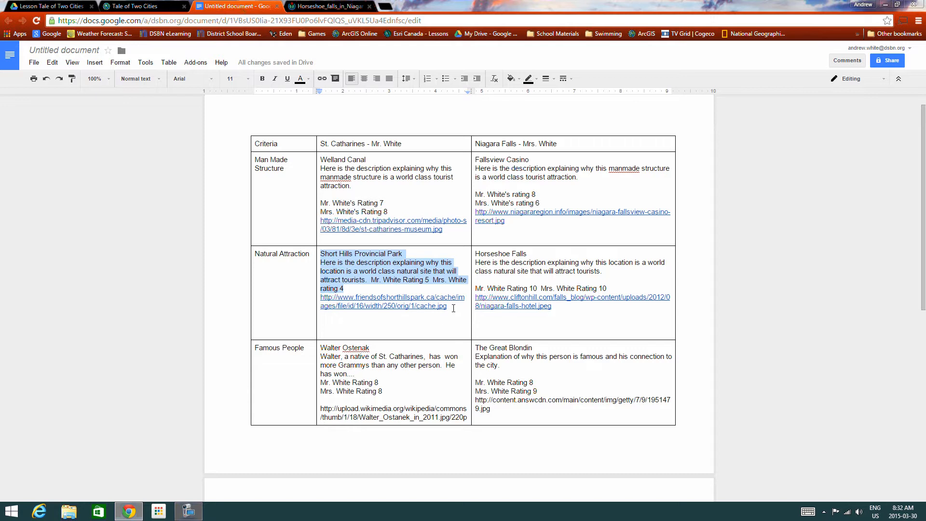
{"action": "left_click_drag", "start_coordinate": [454, 307], "coordinate": [320, 297]}
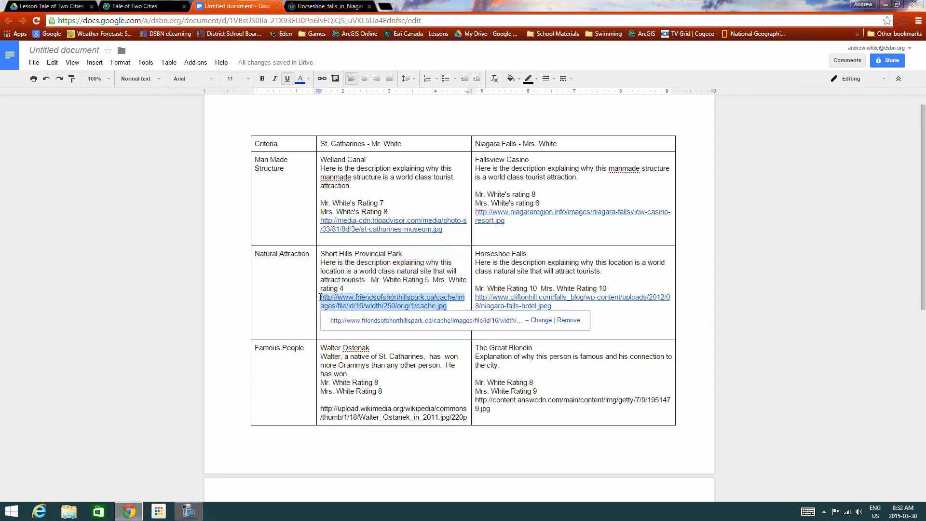
{"action": "right_click", "coordinate": [336, 302]}
{"action": "left_click", "coordinate": [357, 203]}
{"action": "left_click", "coordinate": [162, 10]}
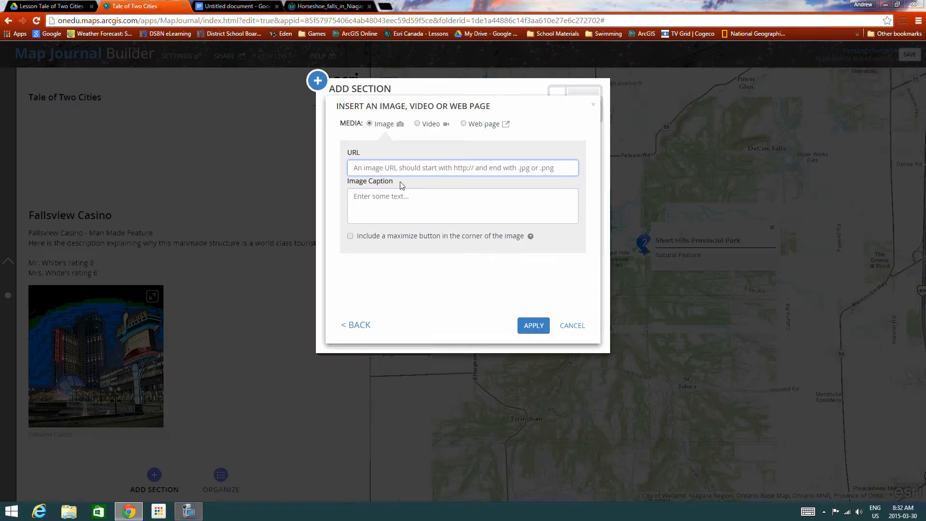
{"action": "key", "text": "ctrl+v"}
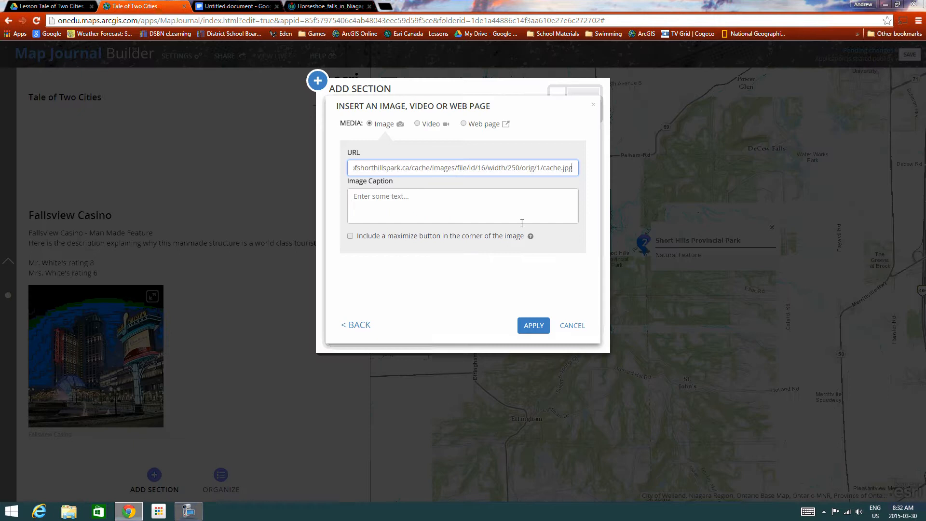
Include a maximize button on the image, caption it "Short Hills Provincial Park", and apply it to the section
{"action": "left_click", "coordinate": [382, 236]}
{"action": "left_click", "coordinate": [396, 199]}
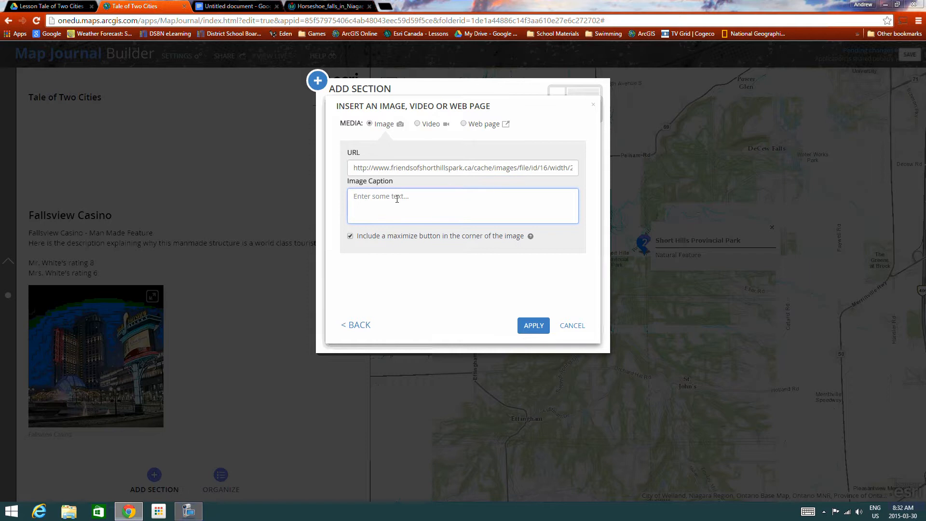
{"action": "type", "text": "Short Hills Provincial Park"}
{"action": "left_click", "coordinate": [540, 325]}
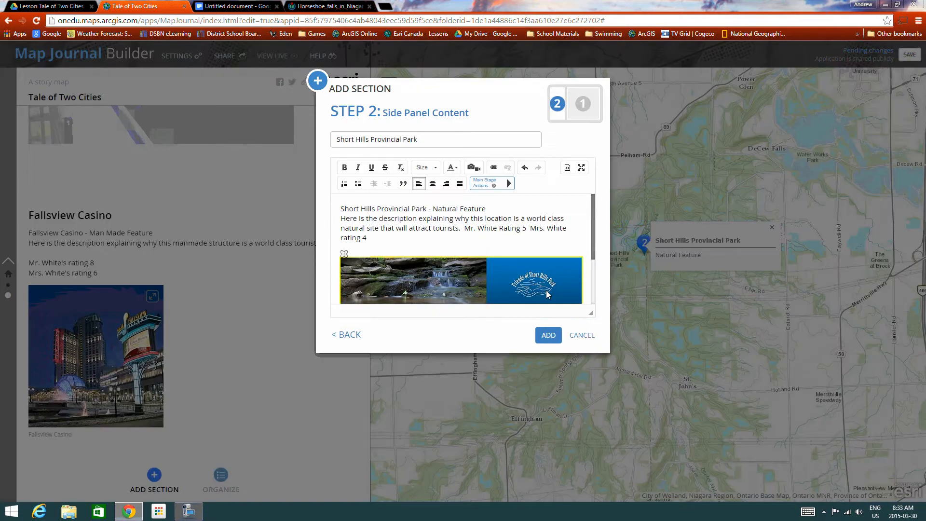
Add the completed Short Hills Provincial Park section to the journal and save the journal
{"action": "left_click", "coordinate": [548, 334]}
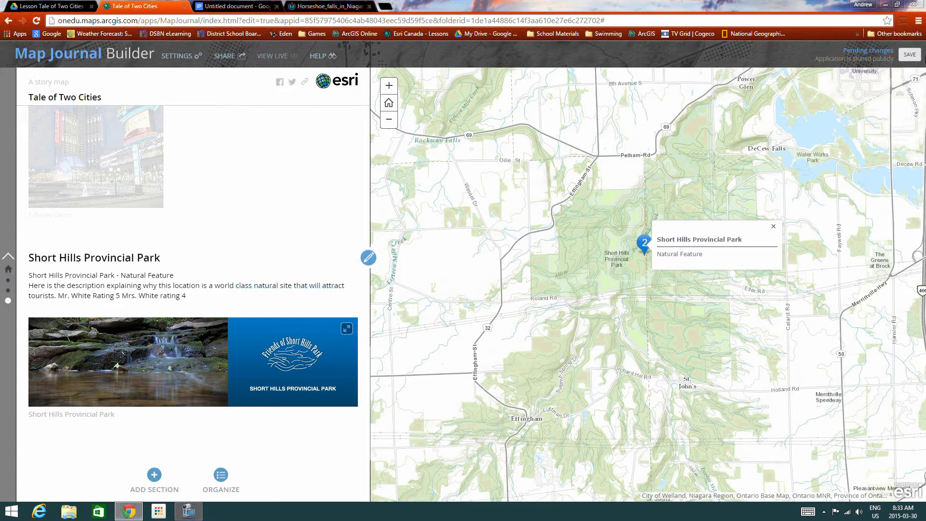
{"action": "left_click", "coordinate": [909, 57]}
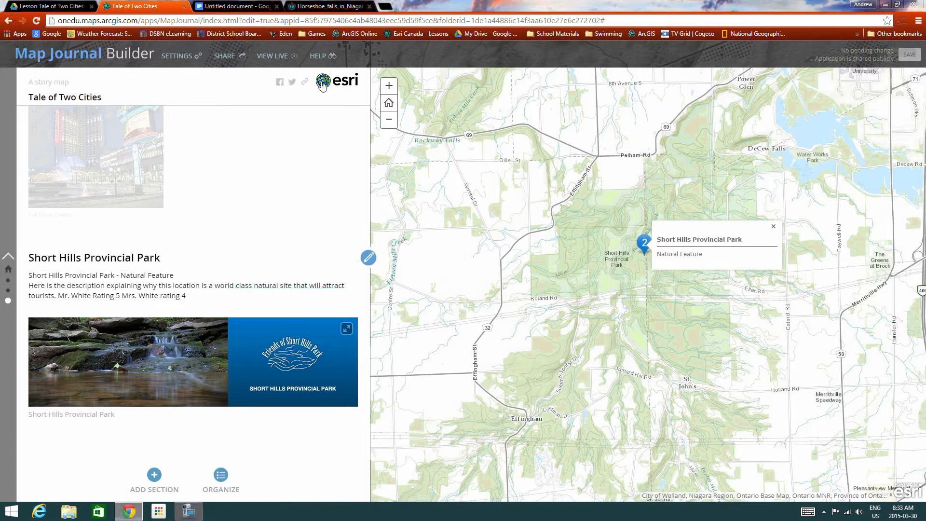
View the live journal, review its sections from the introduction to Short Hills Provincial Park, and return to the builder
{"action": "left_click", "coordinate": [279, 57]}
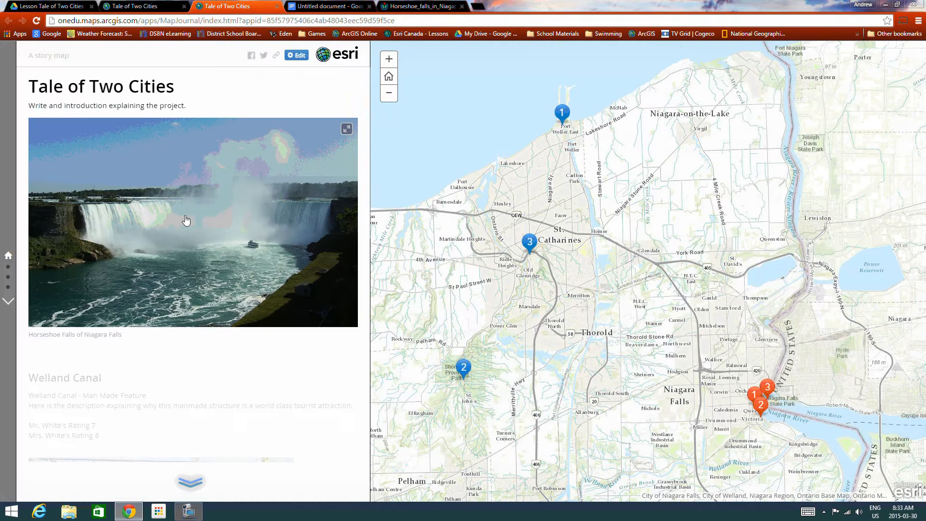
{"action": "scroll", "coordinate": [186, 220], "scroll_direction": "down", "scroll_amount": 3}
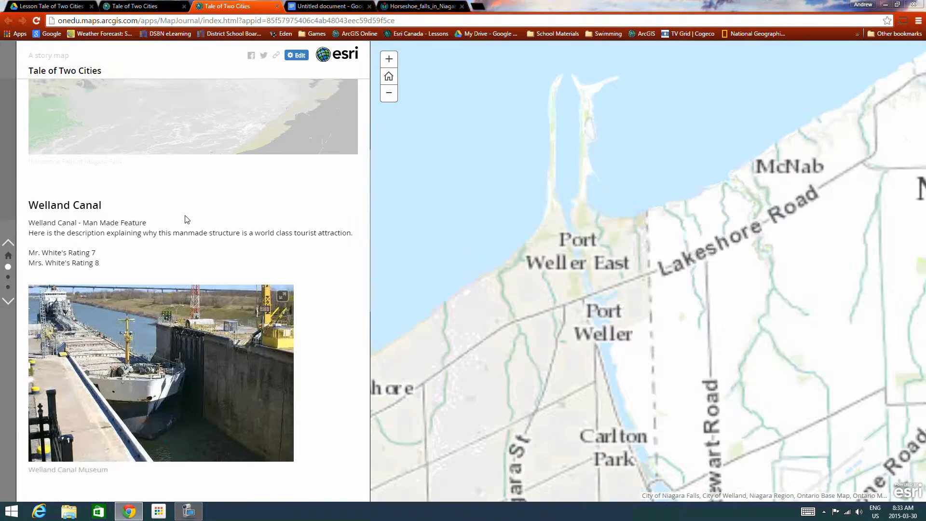
{"action": "scroll", "coordinate": [187, 219], "scroll_direction": "down", "scroll_amount": 3}
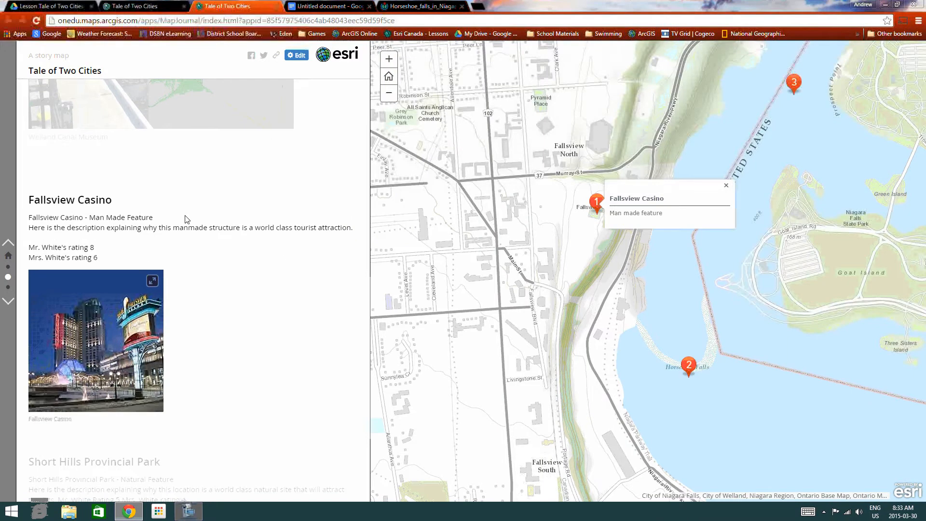
{"action": "scroll", "coordinate": [187, 219], "scroll_direction": "down", "scroll_amount": 3}
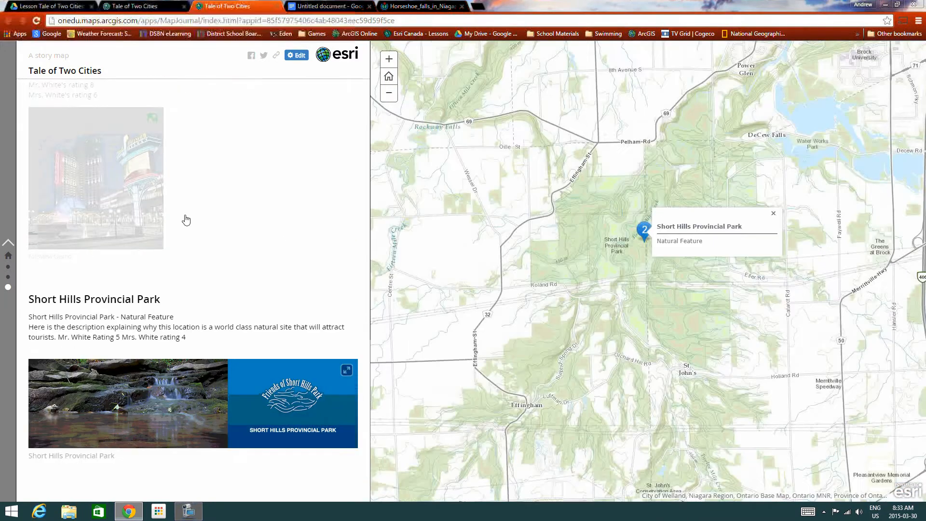
{"action": "scroll", "coordinate": [187, 219], "scroll_direction": "up", "scroll_amount": 9}
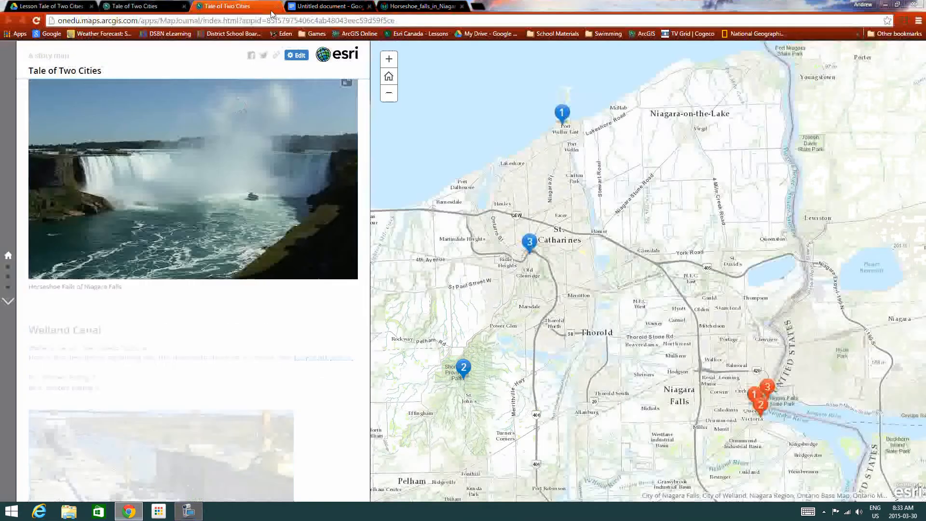
{"action": "left_click", "coordinate": [277, 7]}
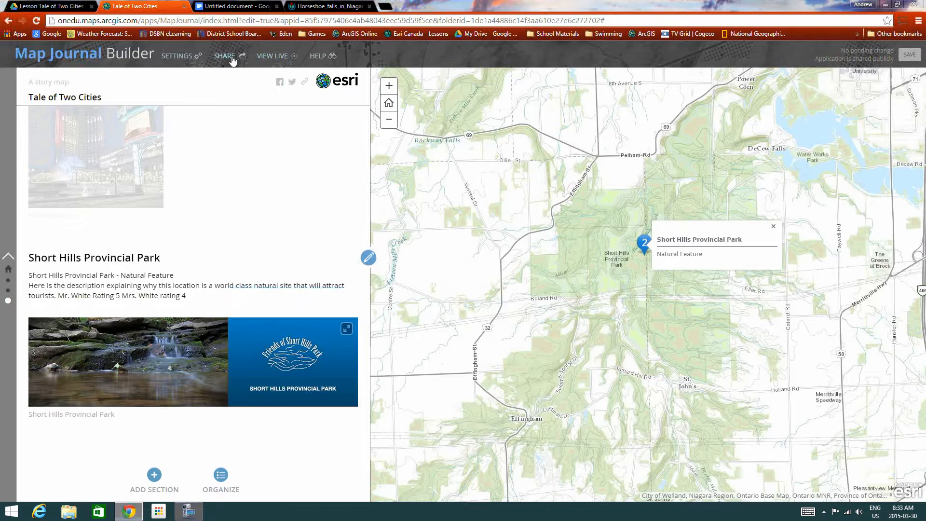
Copy the journal's short share link from the sharing options and close them
{"action": "left_click", "coordinate": [307, 84]}
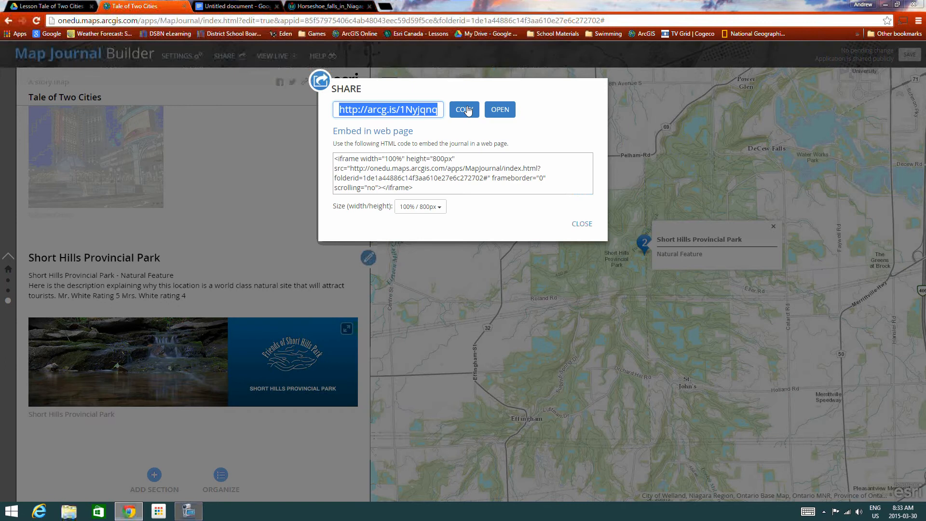
{"action": "left_click", "coordinate": [465, 110]}
{"action": "left_click", "coordinate": [581, 224]}
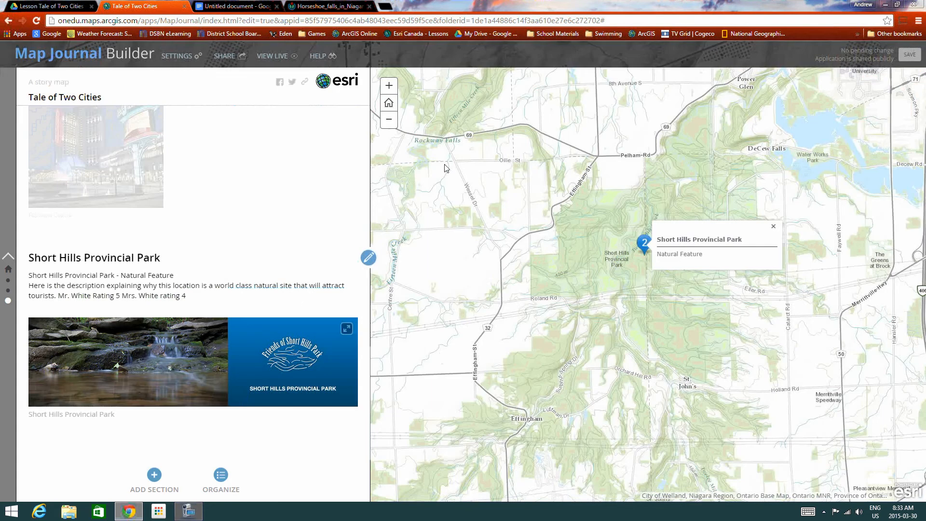
{"action": "left_click", "coordinate": [188, 511]}
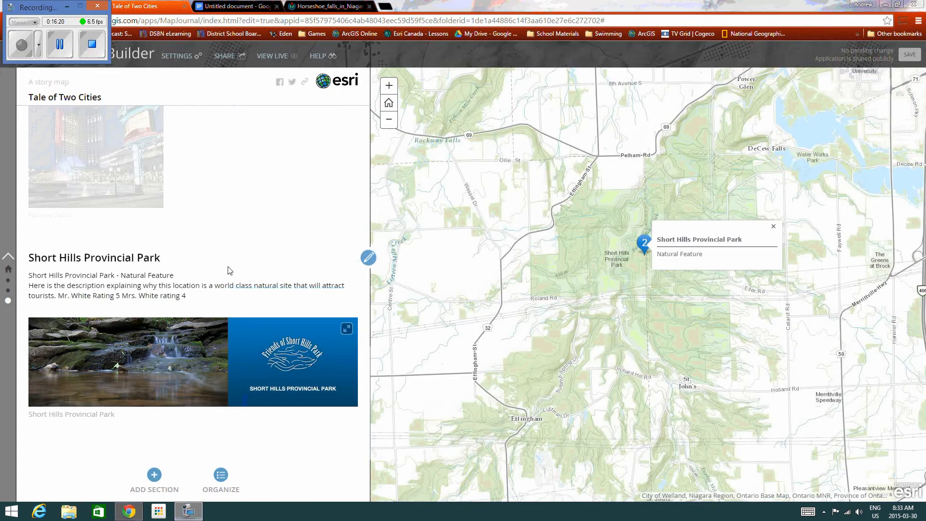